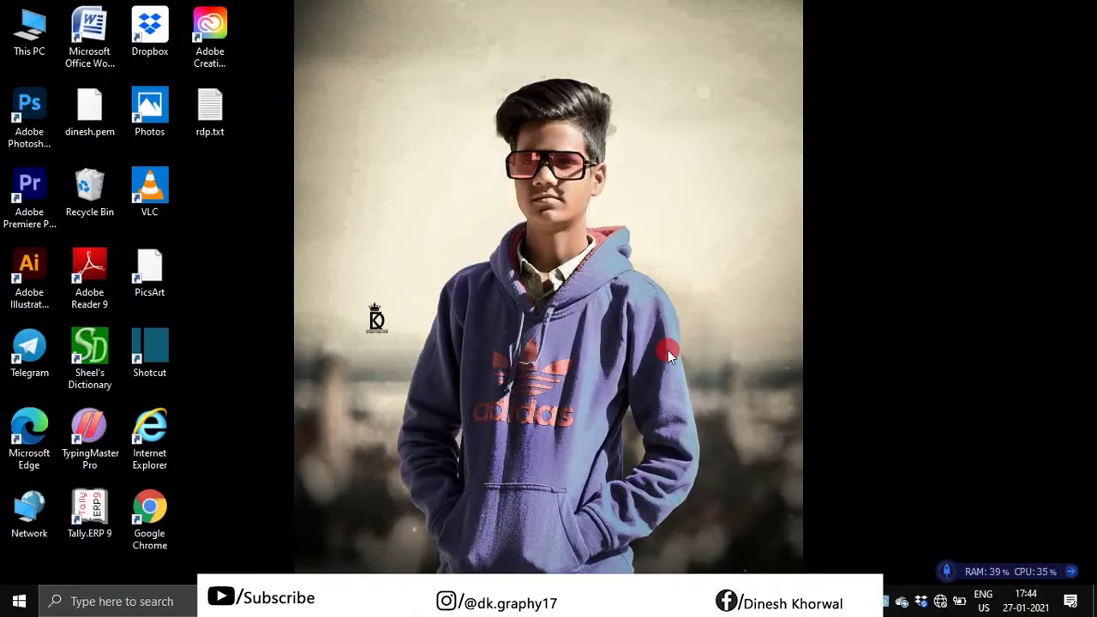
Launch Adobe Photoshop 2020 from its desktop shortcut.
{"action": "double_click", "coordinate": [28, 128]}
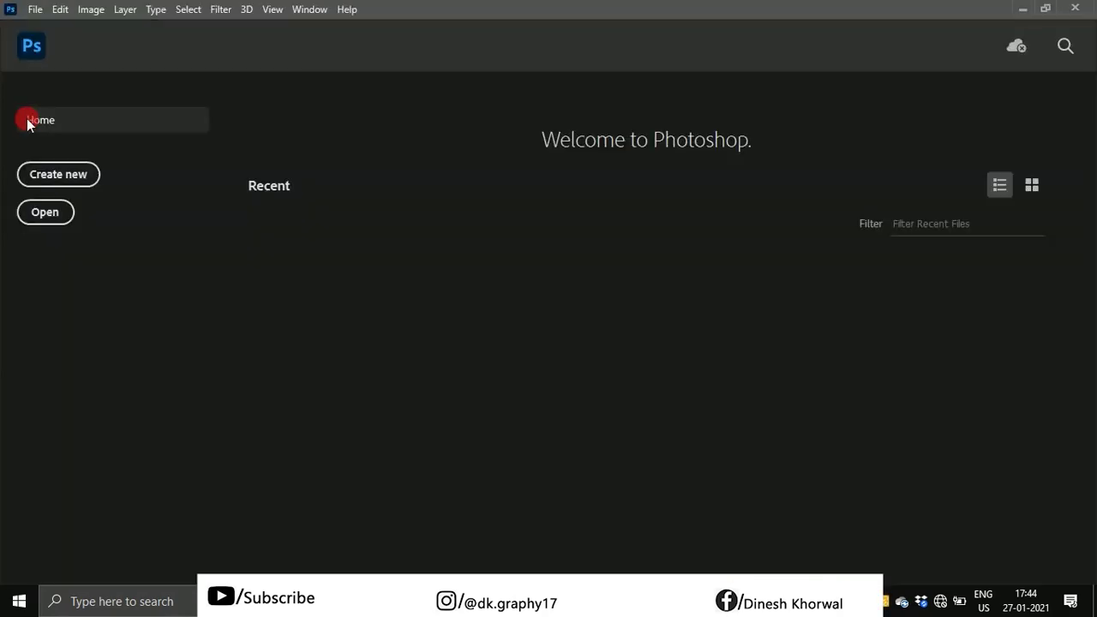
Open the crouching-man photo from Pictures > Practice pic > Video project pic.
{"action": "left_click", "coordinate": [29, 54]}
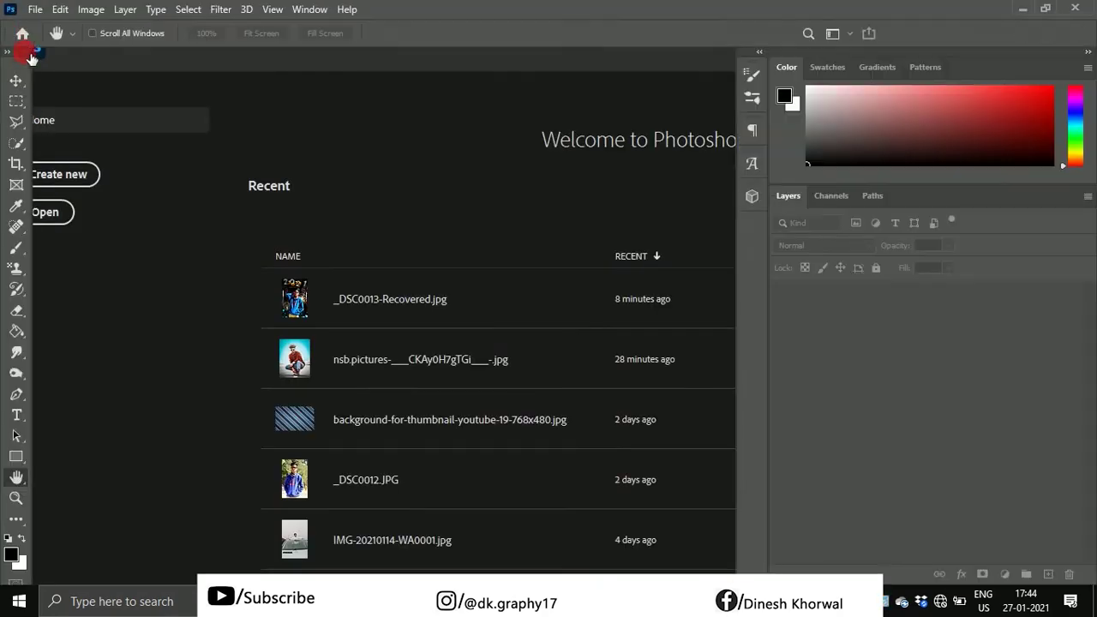
{"action": "left_click", "coordinate": [35, 9]}
{"action": "left_click", "coordinate": [70, 50]}
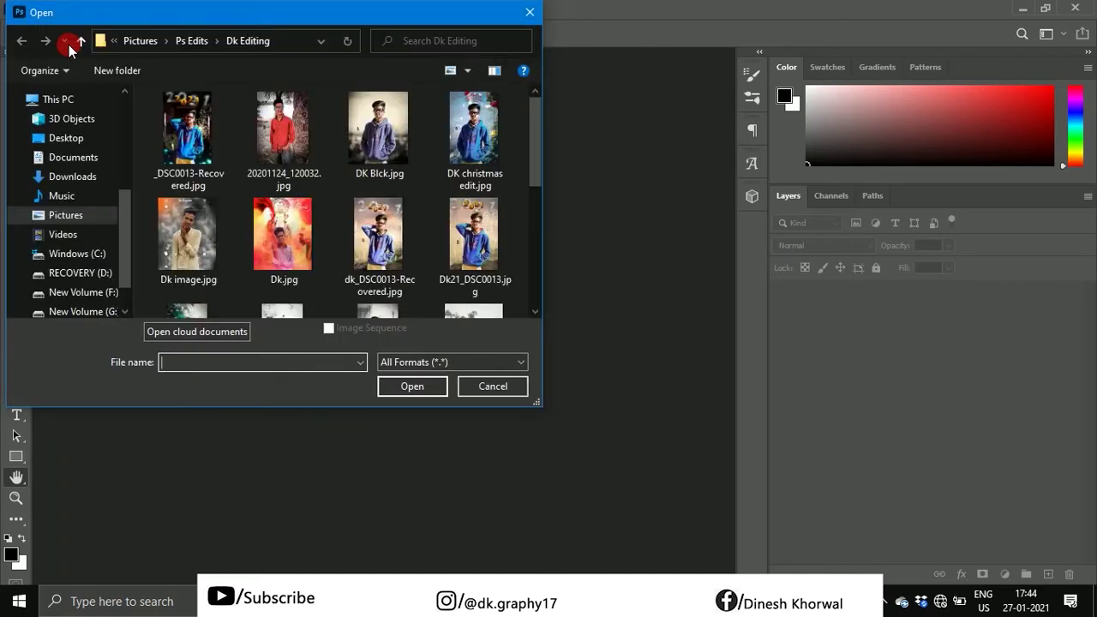
{"action": "left_click", "coordinate": [86, 215]}
{"action": "scroll", "coordinate": [283, 197], "scroll_direction": "down", "scroll_amount": 2}
{"action": "double_click", "coordinate": [480, 119]}
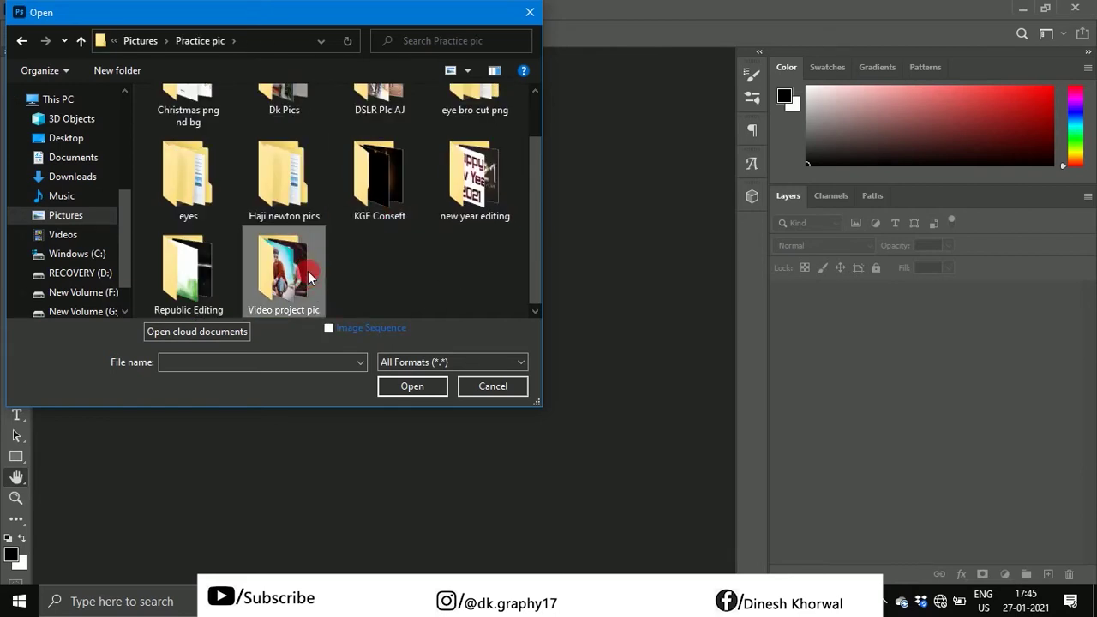
{"action": "double_click", "coordinate": [308, 271]}
{"action": "double_click", "coordinate": [204, 124]}
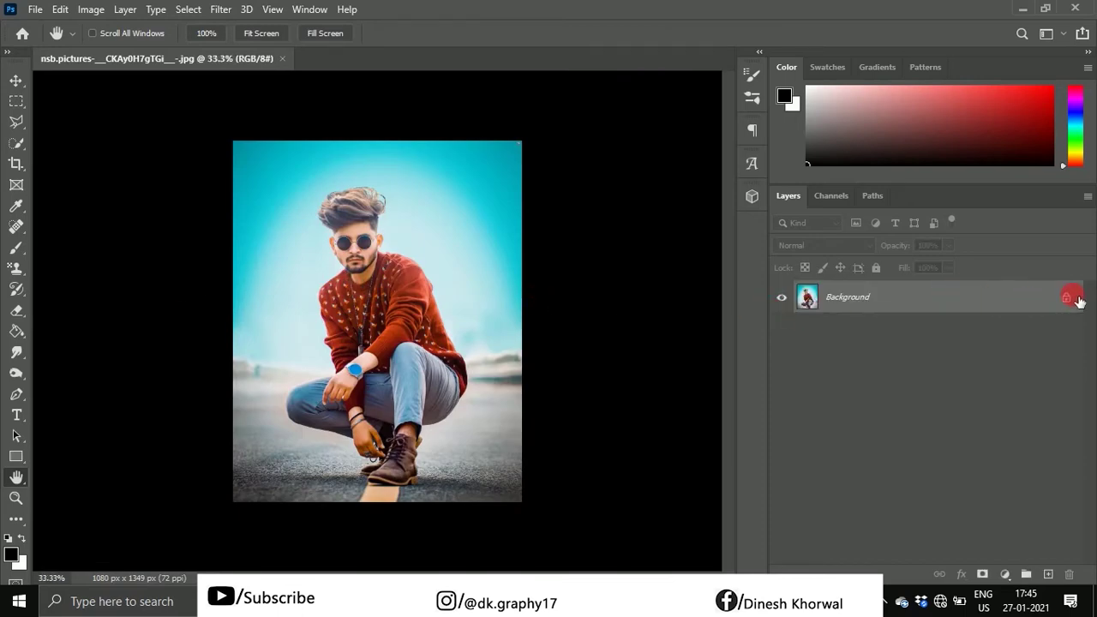
Unlock the Background as Layer 0 and duplicate it into Layer 0 copy.
{"action": "left_click", "coordinate": [1081, 297]}
{"action": "left_click_drag", "start_coordinate": [1045, 296], "coordinate": [1047, 573]}
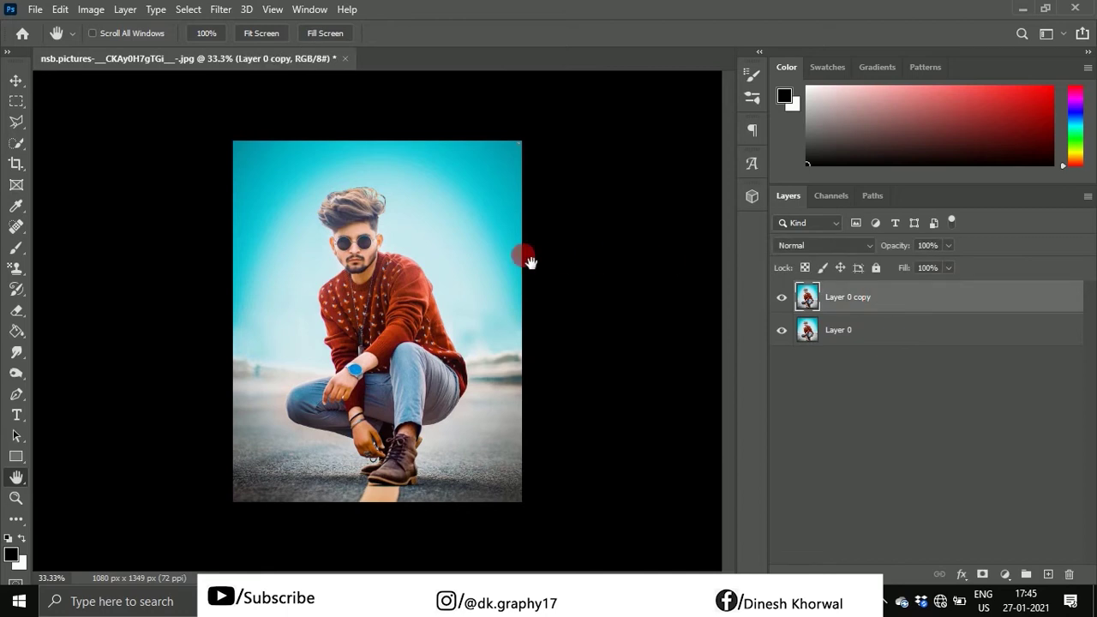
{"action": "right_click", "coordinate": [17, 151]}
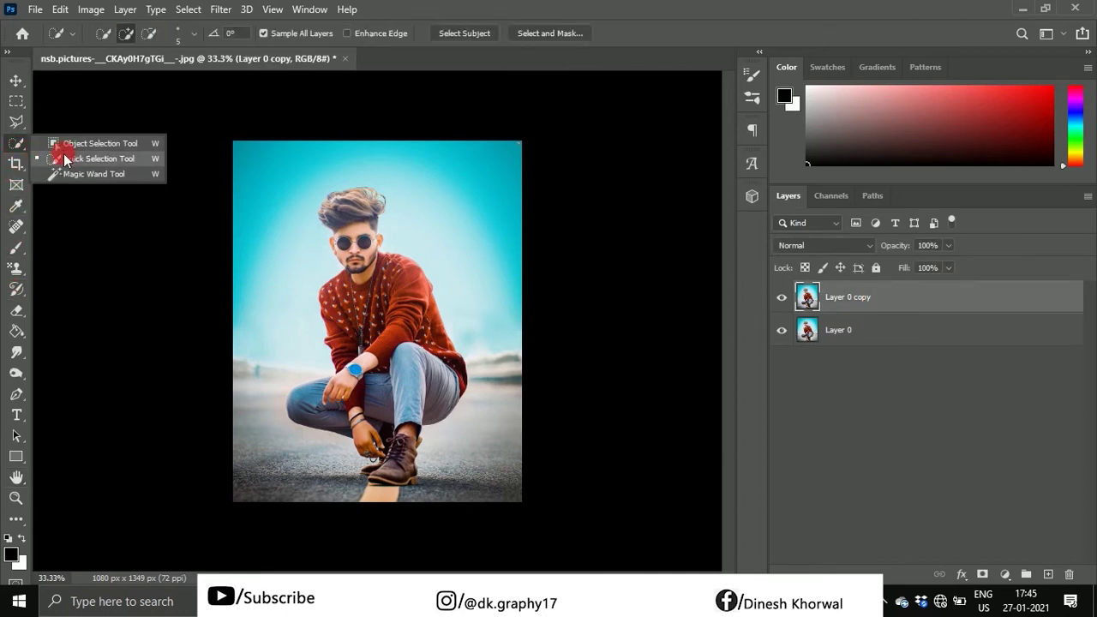
Set the Quick Selection brush to size 23 and select the man's hair and face.
{"action": "left_click", "coordinate": [86, 155]}
{"action": "scroll", "coordinate": [274, 220], "scroll_direction": "up", "scroll_amount": 3}
{"action": "scroll", "coordinate": [352, 189], "scroll_direction": "down", "scroll_amount": 1}
{"action": "mouse_move", "coordinate": [353, 189]}
{"action": "left_mouse_down"}
{"action": "mouse_move", "coordinate": [363, 194]}
{"action": "mouse_move", "coordinate": [337, 197]}
{"action": "mouse_move", "coordinate": [431, 186]}
{"action": "left_mouse_up"}
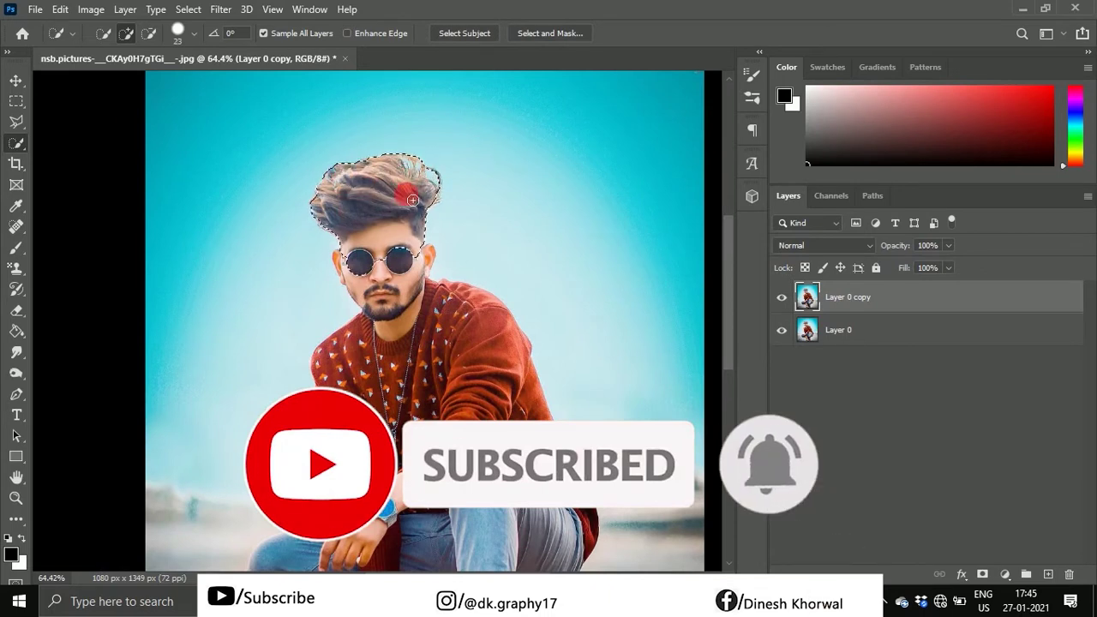
{"action": "scroll", "coordinate": [431, 186], "scroll_direction": "down", "scroll_amount": 2, "text": "alt"}
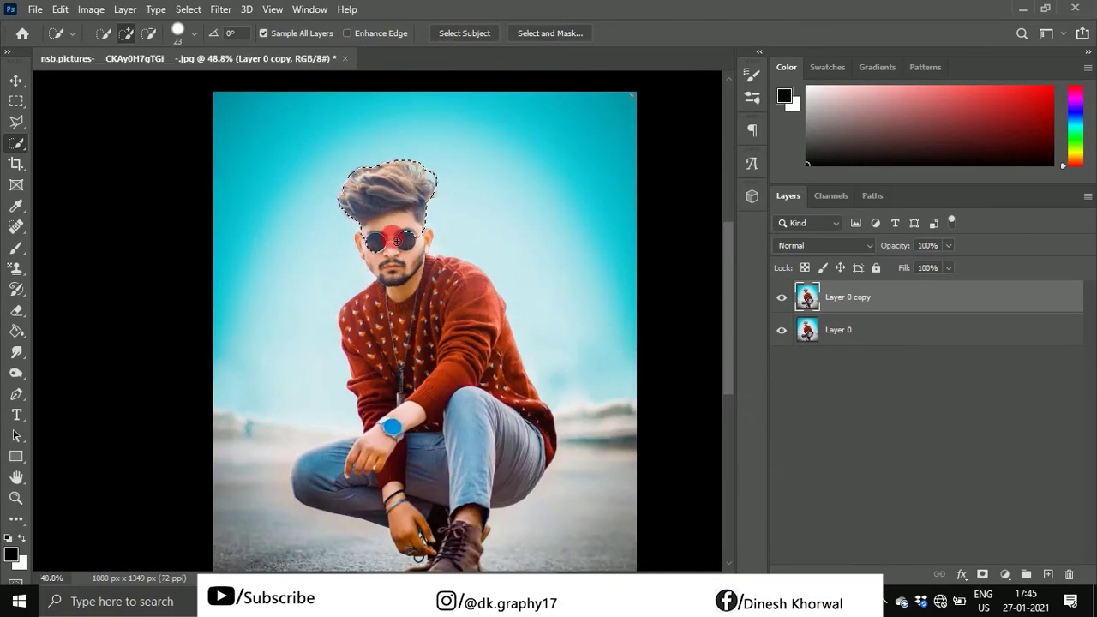
{"action": "mouse_move", "coordinate": [377, 259]}
{"action": "left_mouse_down"}
{"action": "mouse_move", "coordinate": [432, 253]}
{"action": "mouse_move", "coordinate": [502, 311]}
{"action": "left_mouse_up"}
{"action": "scroll", "coordinate": [432, 253], "scroll_direction": "up", "scroll_amount": 2, "text": "alt"}
{"action": "scroll", "coordinate": [503, 312], "scroll_direction": "down", "scroll_amount": 1}
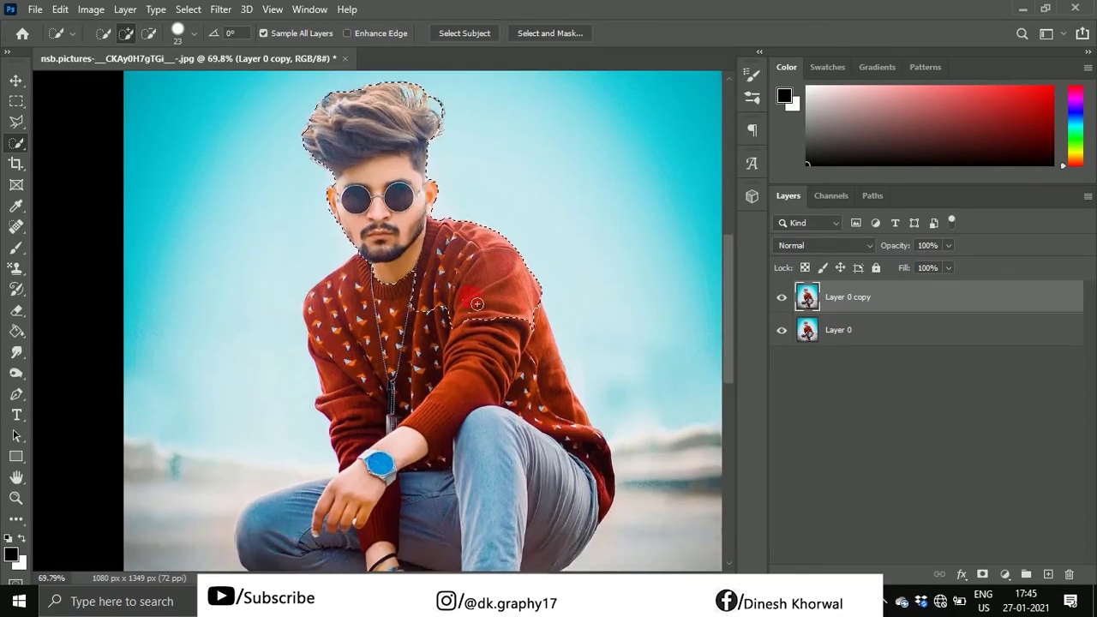
{"action": "scroll", "coordinate": [359, 338], "scroll_direction": "down", "scroll_amount": 1}
{"action": "mouse_move", "coordinate": [480, 257]}
{"action": "left_mouse_down"}
{"action": "mouse_move", "coordinate": [377, 364]}
{"action": "mouse_move", "coordinate": [264, 428]}
{"action": "left_mouse_up"}
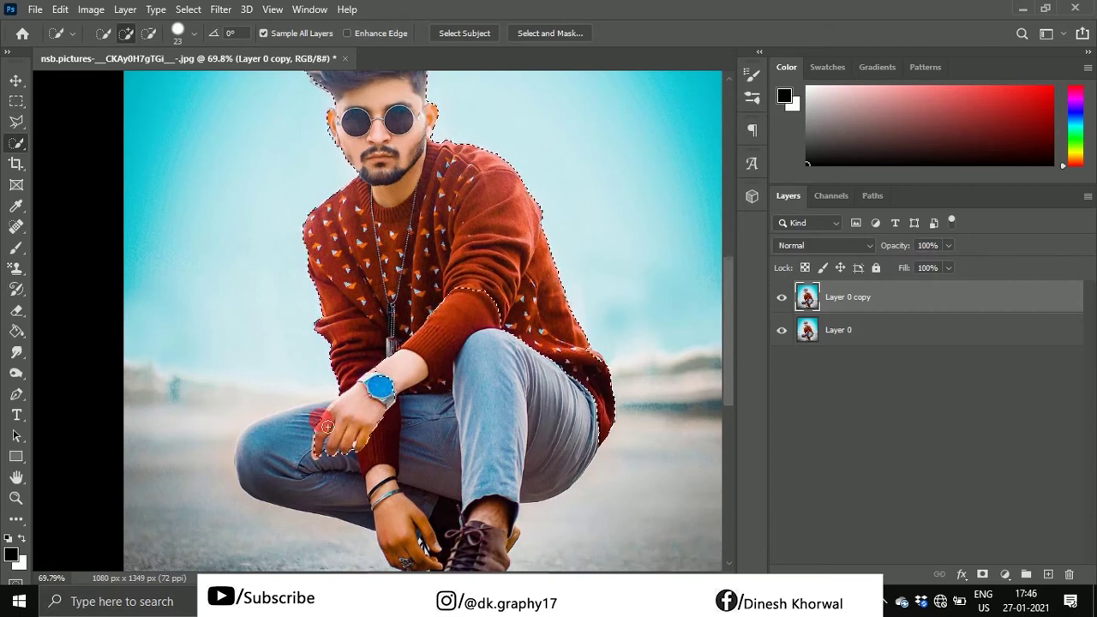
Extend the selection over his legs, wrist and boot, tidying the edge along the sole.
{"action": "scroll", "coordinate": [264, 428], "scroll_direction": "down", "scroll_amount": 2}
{"action": "key", "text": "ctrl+minus"}
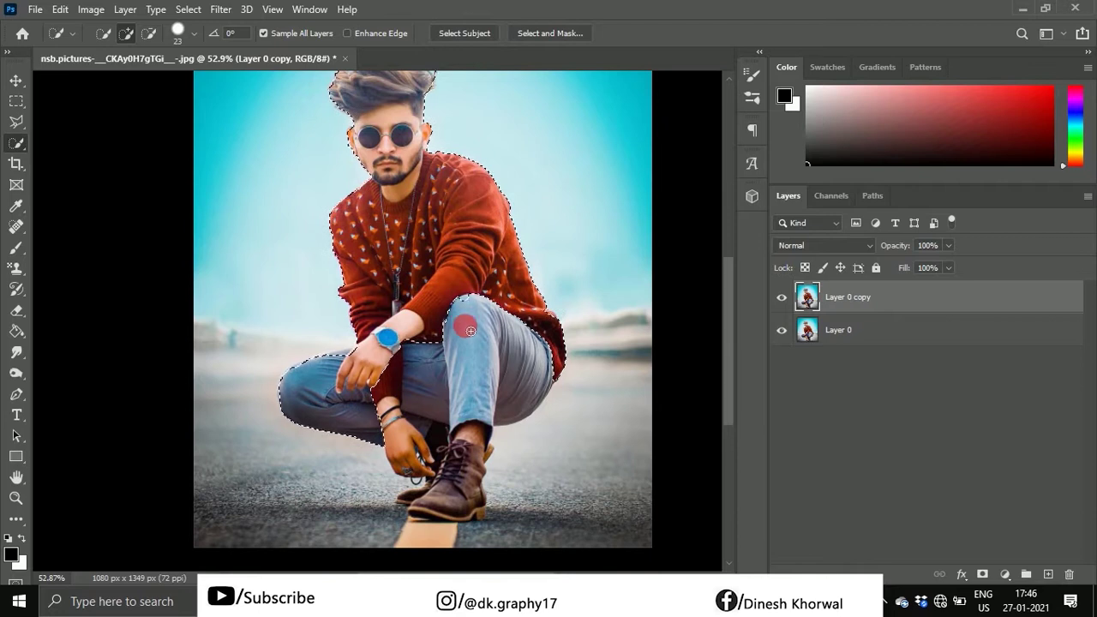
{"action": "mouse_move", "coordinate": [470, 331]}
{"action": "left_mouse_down"}
{"action": "mouse_move", "coordinate": [439, 399]}
{"action": "mouse_move", "coordinate": [372, 356]}
{"action": "left_mouse_up"}
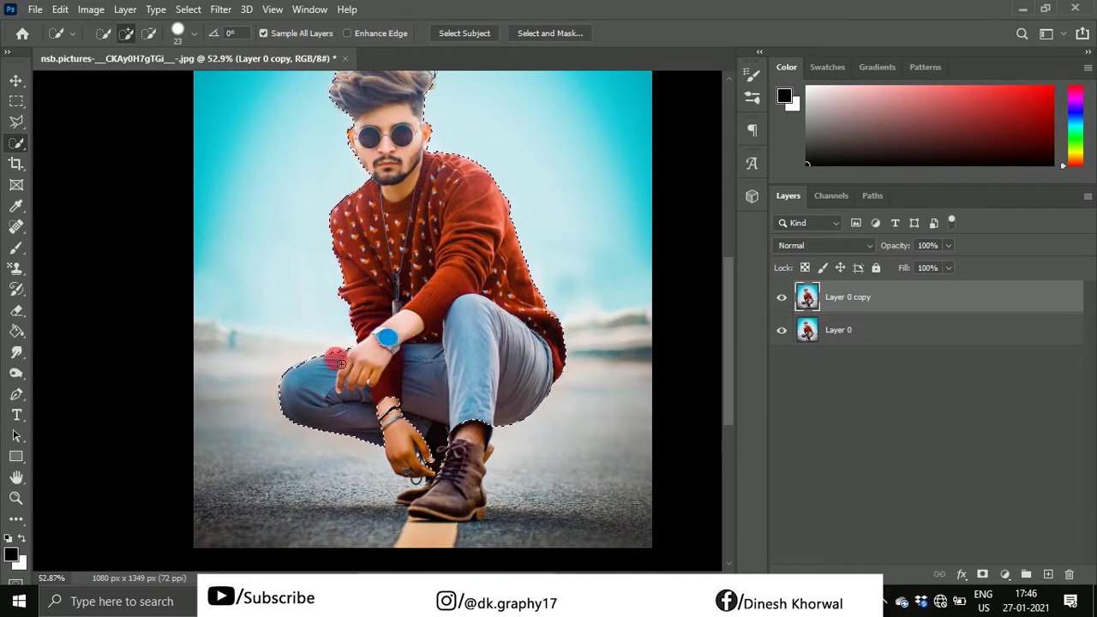
{"action": "mouse_move", "coordinate": [341, 364]}
{"action": "left_mouse_down"}
{"action": "mouse_move", "coordinate": [403, 414]}
{"action": "mouse_move", "coordinate": [486, 515]}
{"action": "left_mouse_up"}
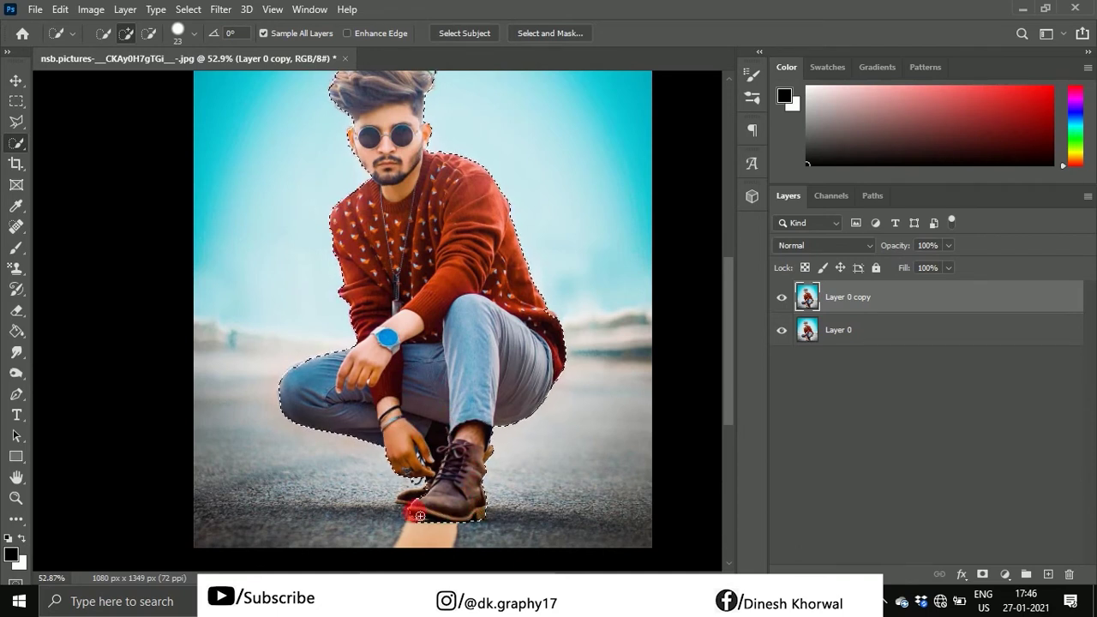
{"action": "left_click_drag", "start_coordinate": [463, 517], "coordinate": [418, 502]}
{"action": "scroll", "coordinate": [426, 498], "scroll_direction": "up", "scroll_amount": 3}
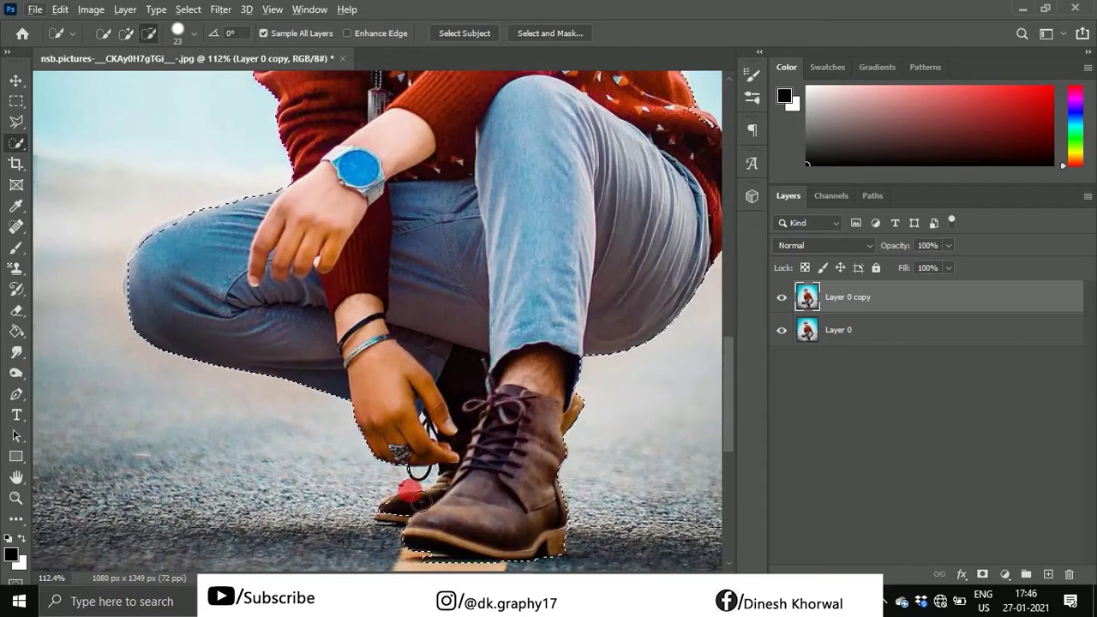
{"action": "left_click_drag", "start_coordinate": [426, 498], "coordinate": [449, 510]}
{"action": "scroll", "coordinate": [449, 509], "scroll_direction": "down", "scroll_amount": 2}
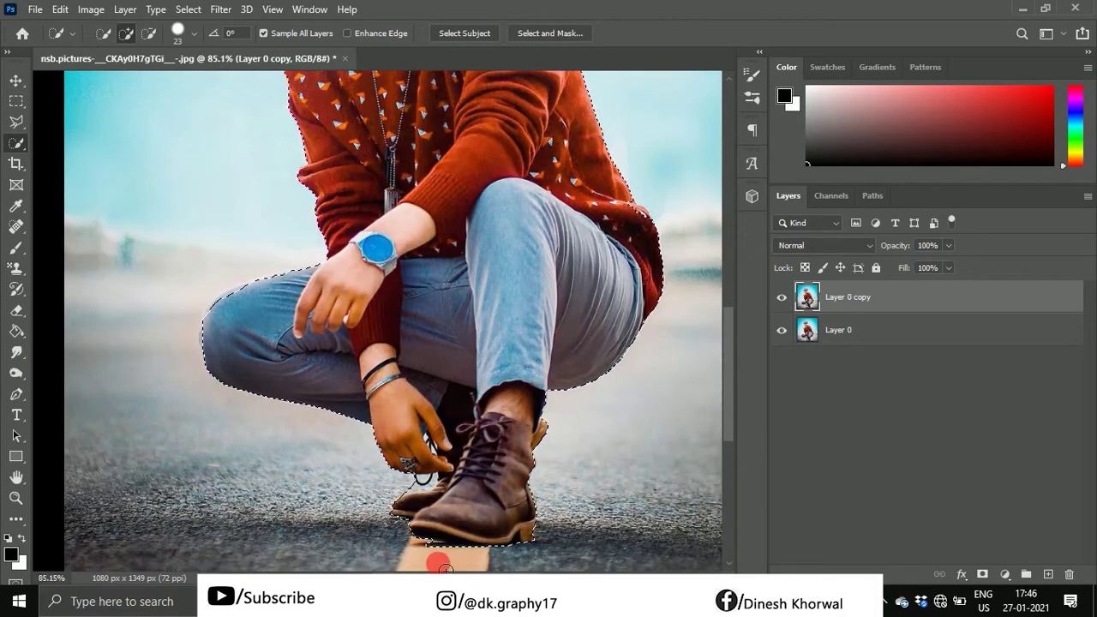
{"action": "left_click_drag", "start_coordinate": [424, 557], "coordinate": [470, 542]}
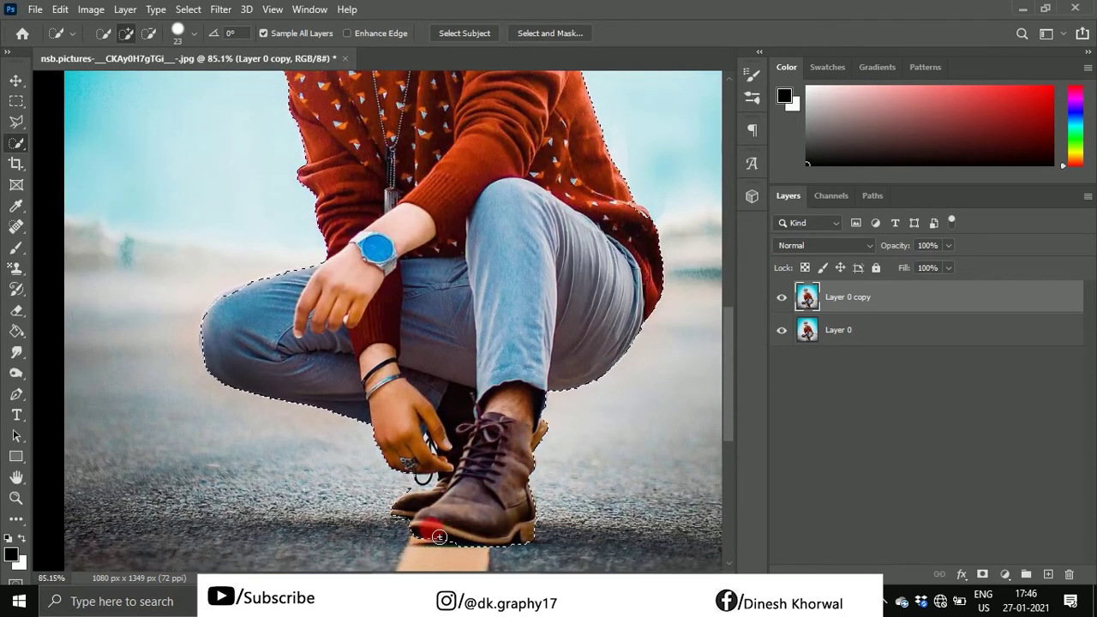
{"action": "scroll", "coordinate": [470, 541], "scroll_direction": "up", "scroll_amount": 2}
{"action": "mouse_move", "coordinate": [463, 555]}
{"action": "left_mouse_down"}
{"action": "mouse_move", "coordinate": [394, 561]}
{"action": "mouse_move", "coordinate": [456, 552]}
{"action": "mouse_move", "coordinate": [448, 539]}
{"action": "mouse_move", "coordinate": [503, 539]}
{"action": "left_mouse_up"}
{"action": "scroll", "coordinate": [488, 518], "scroll_direction": "down", "scroll_amount": 2}
{"action": "scroll", "coordinate": [471, 465], "scroll_direction": "down", "scroll_amount": 3}
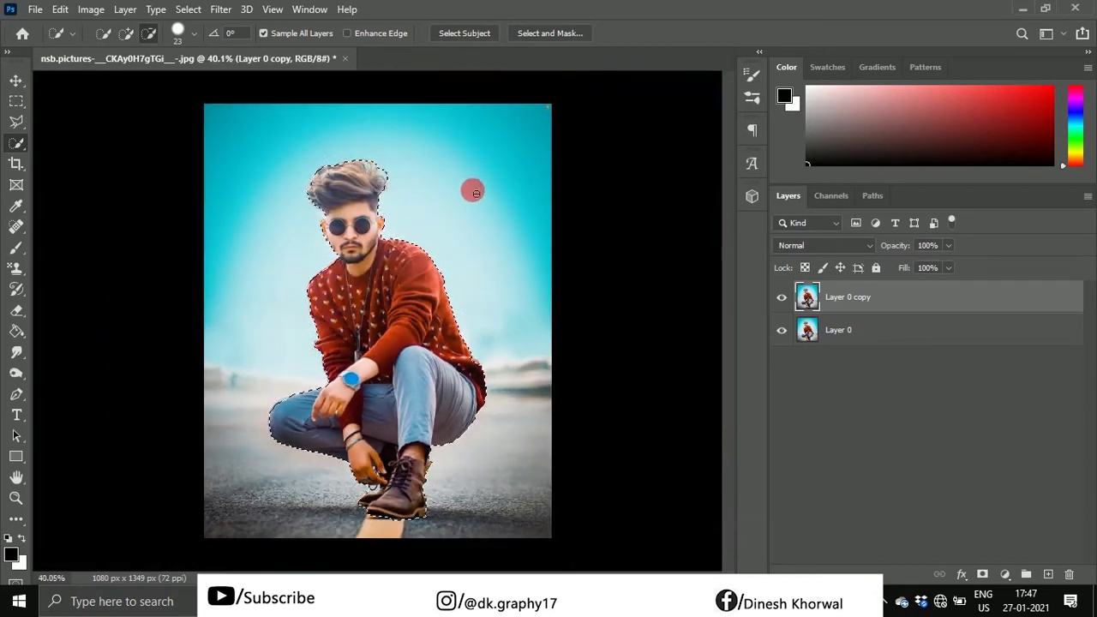
{"action": "left_click", "coordinate": [550, 32]}
Zoom around the man's hair outline to refine its loose strands in Select and Mask.
{"action": "scroll", "coordinate": [414, 163], "scroll_direction": "up", "scroll_amount": 1}
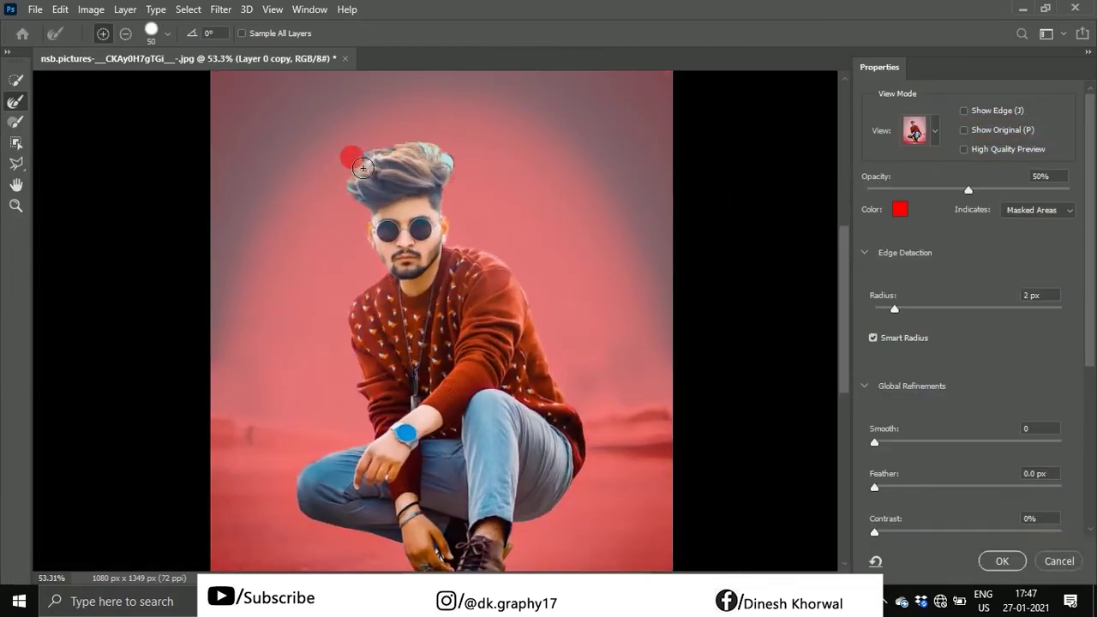
{"action": "scroll", "coordinate": [343, 171], "scroll_direction": "up", "scroll_amount": 2}
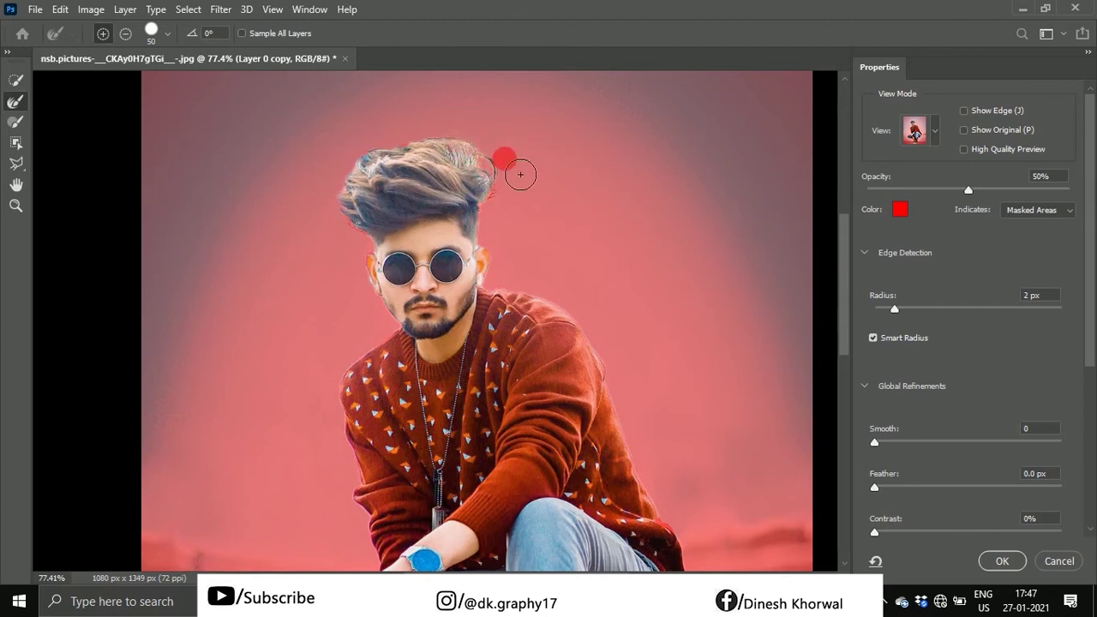
{"action": "scroll", "coordinate": [519, 173], "scroll_direction": "down", "scroll_amount": 2}
{"action": "scroll", "coordinate": [526, 215], "scroll_direction": "down", "scroll_amount": 3}
{"action": "scroll", "coordinate": [429, 257], "scroll_direction": "up", "scroll_amount": 1}
{"action": "scroll", "coordinate": [514, 240], "scroll_direction": "down", "scroll_amount": 3}
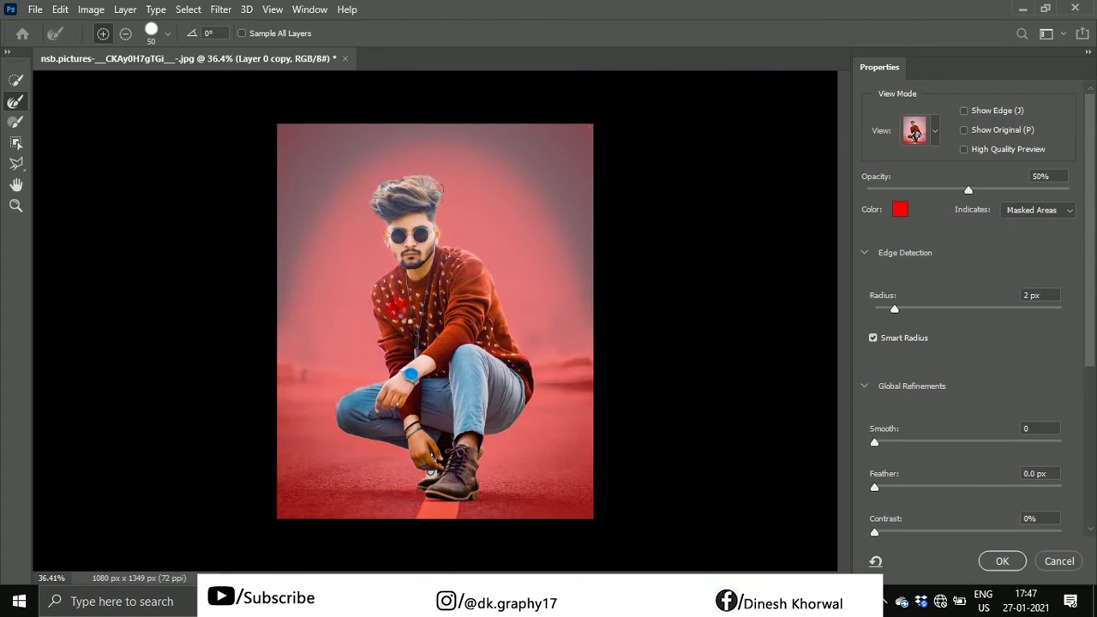
Mask Layer 0 copy to the man's selection, hide Layer 0, and apply the layer mask.
{"action": "left_click", "coordinate": [991, 561]}
{"action": "left_click", "coordinate": [982, 574]}
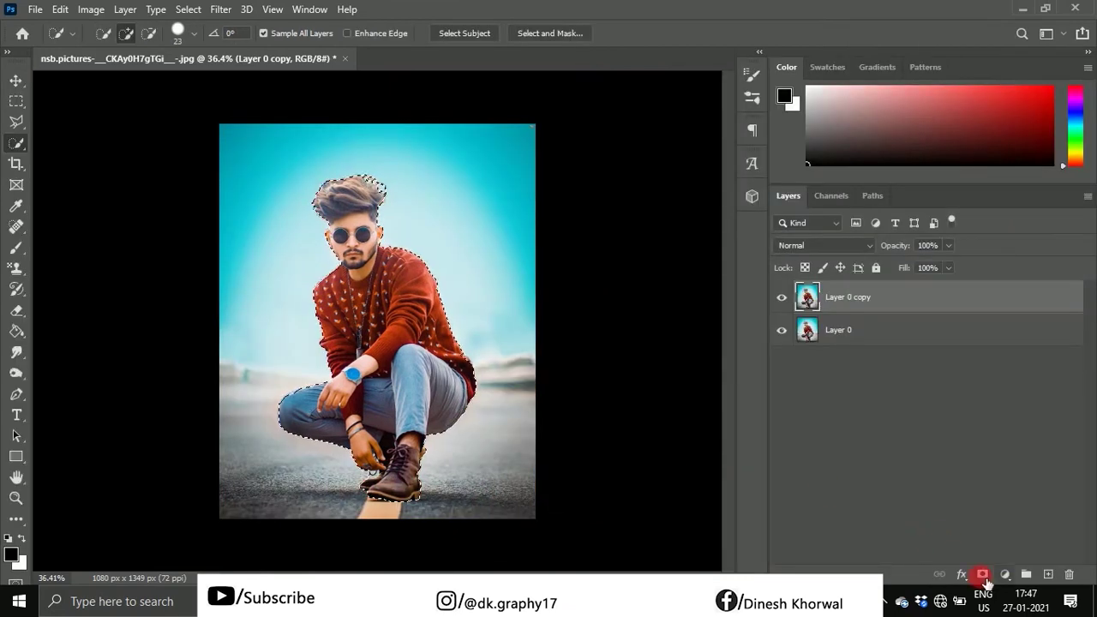
{"action": "left_click", "coordinate": [781, 329]}
{"action": "right_click", "coordinate": [861, 298]}
{"action": "left_click", "coordinate": [899, 343]}
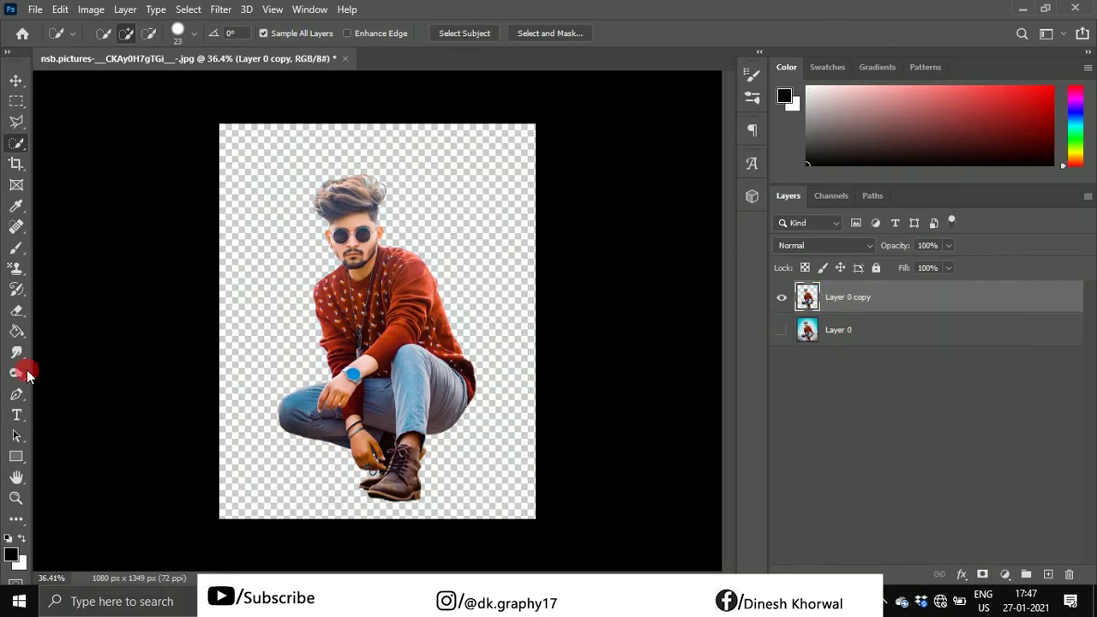
Erase stray edge pixels around the shoe tip, sole and heel with a small eraser.
{"action": "left_click", "coordinate": [16, 310]}
{"action": "scroll", "coordinate": [343, 383], "scroll_direction": "up", "scroll_amount": 3}
{"action": "scroll", "coordinate": [383, 385], "scroll_direction": "up", "scroll_amount": 4}
{"action": "key", "text": "bracketleft"}
{"action": "key", "text": "bracketleft"}
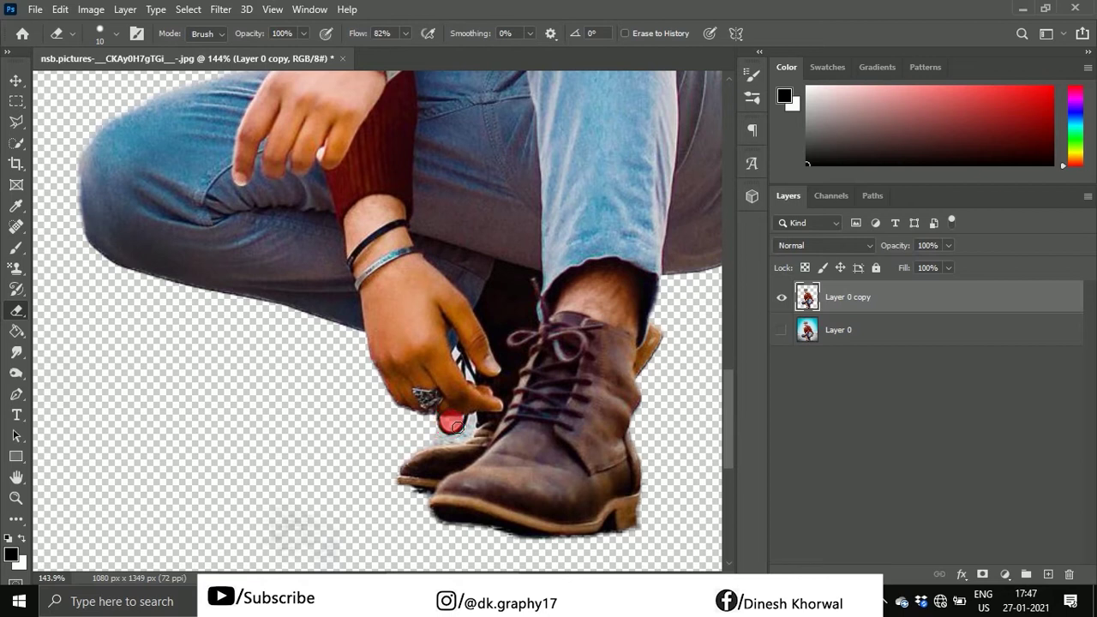
{"action": "left_click_drag", "start_coordinate": [436, 445], "coordinate": [411, 459]}
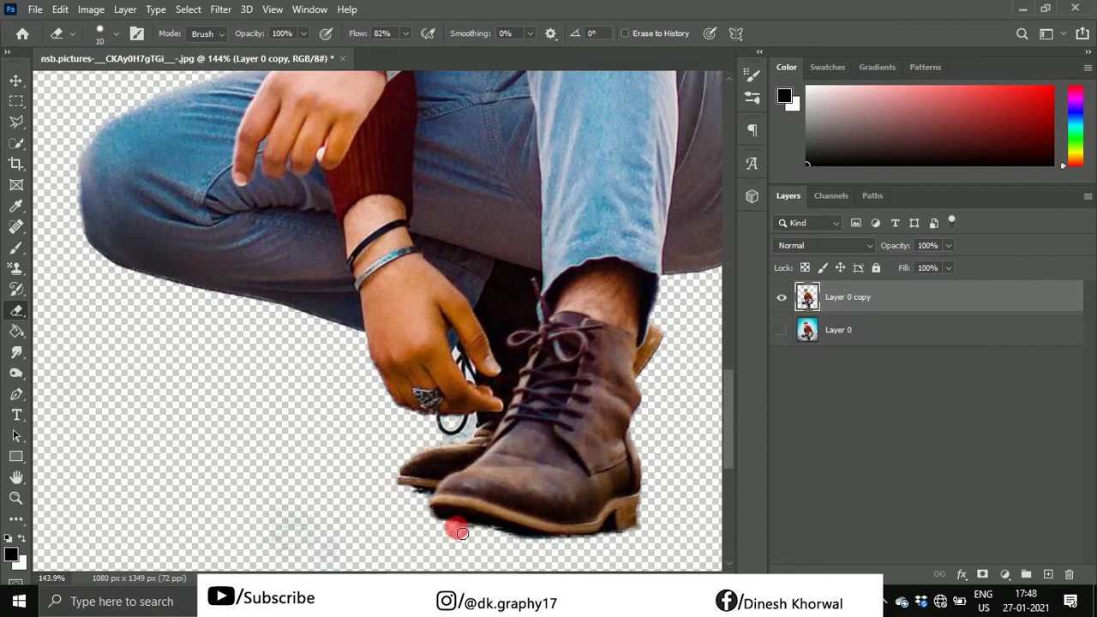
{"action": "left_click_drag", "start_coordinate": [421, 498], "coordinate": [656, 527]}
{"action": "scroll", "coordinate": [501, 423], "scroll_direction": "up", "scroll_amount": 3}
{"action": "key", "text": "bracketleft"}
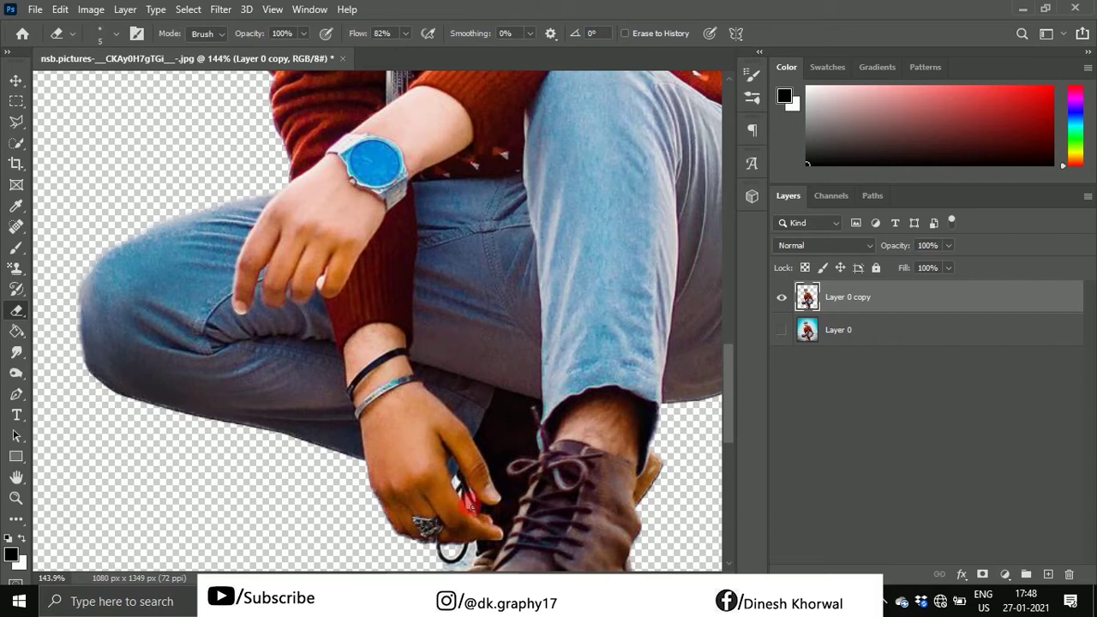
{"action": "scroll", "coordinate": [473, 567], "scroll_direction": "down", "scroll_amount": 1}
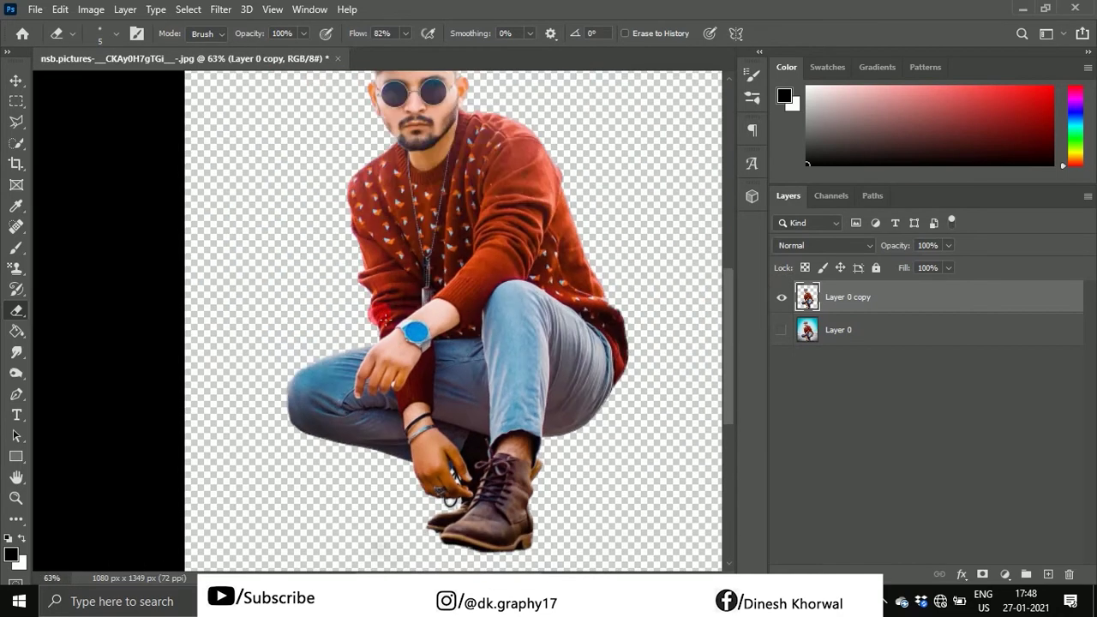
{"action": "left_click_drag", "start_coordinate": [464, 516], "coordinate": [367, 208]}
{"action": "left_click_drag", "start_coordinate": [367, 284], "coordinate": [370, 284]}
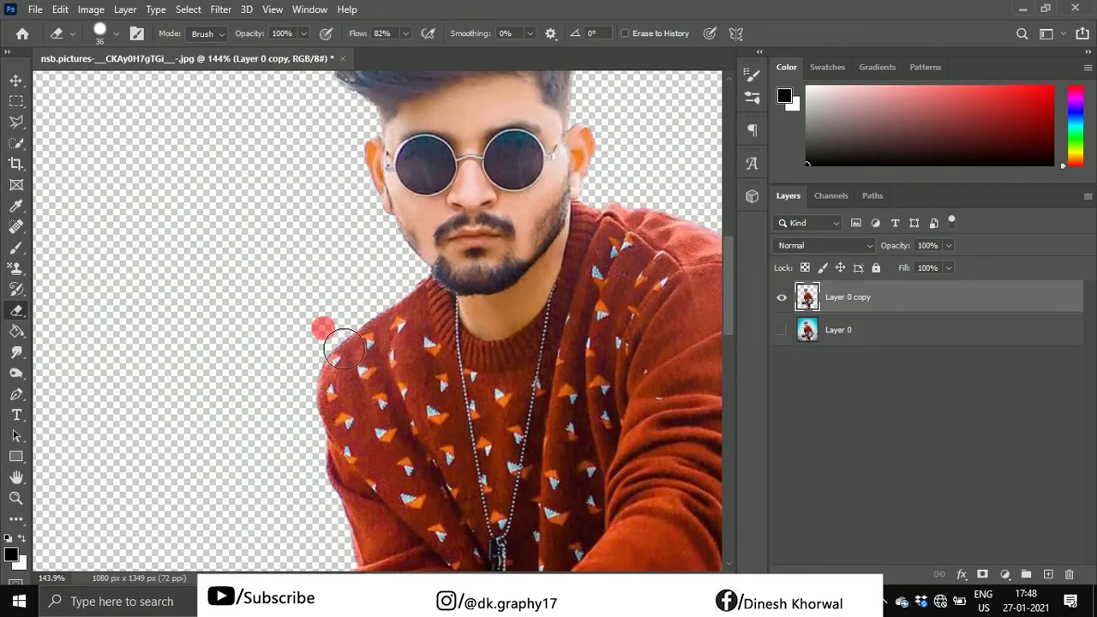
{"action": "scroll", "coordinate": [636, 212], "scroll_direction": "down", "scroll_amount": 2}
{"action": "scroll", "coordinate": [636, 211], "scroll_direction": "down", "scroll_amount": 1}
{"action": "scroll", "coordinate": [636, 212], "scroll_direction": "down", "scroll_amount": 3}
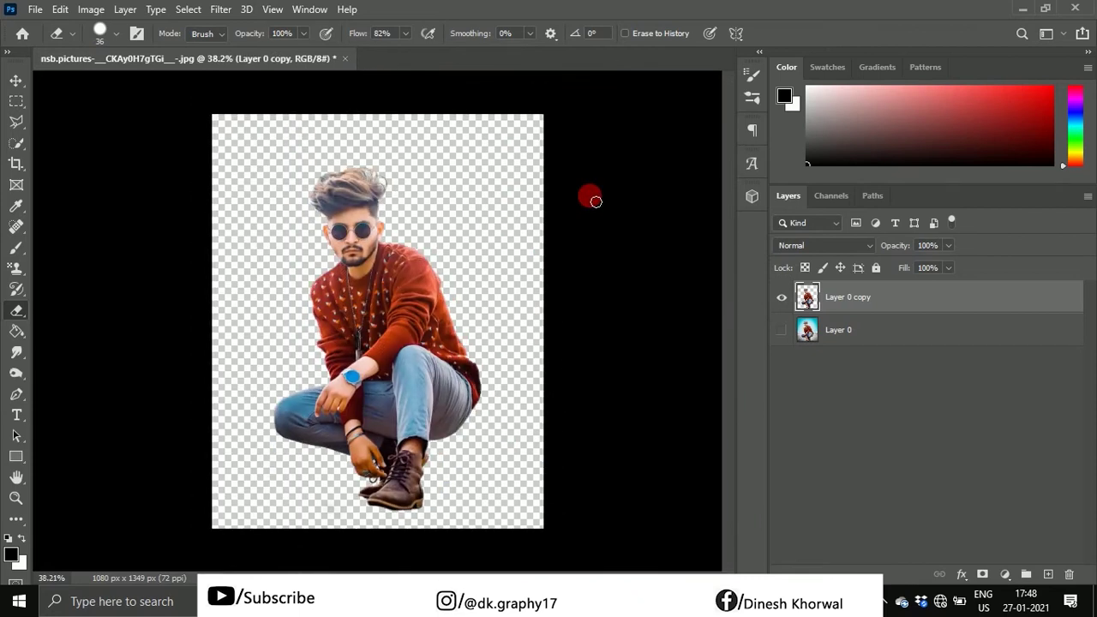
Drag the picsart city waterfront image from Practice pic > Video project pic > Bg onto the canvas.
{"action": "left_click", "coordinate": [1024, 7]}
{"action": "double_click", "coordinate": [29, 25]}
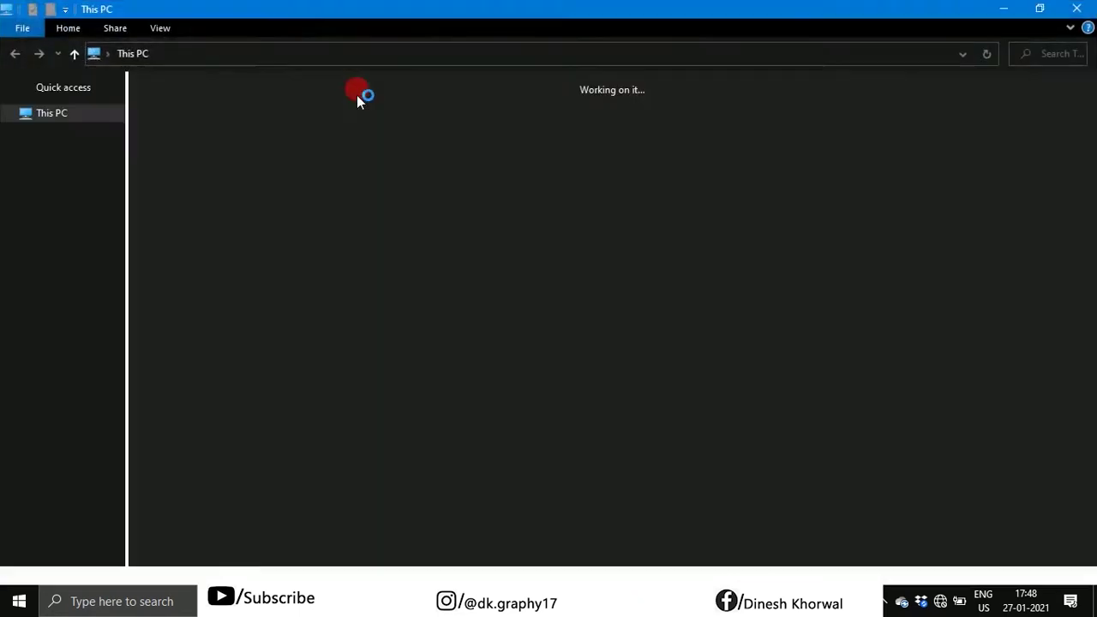
{"action": "double_click", "coordinate": [368, 154]}
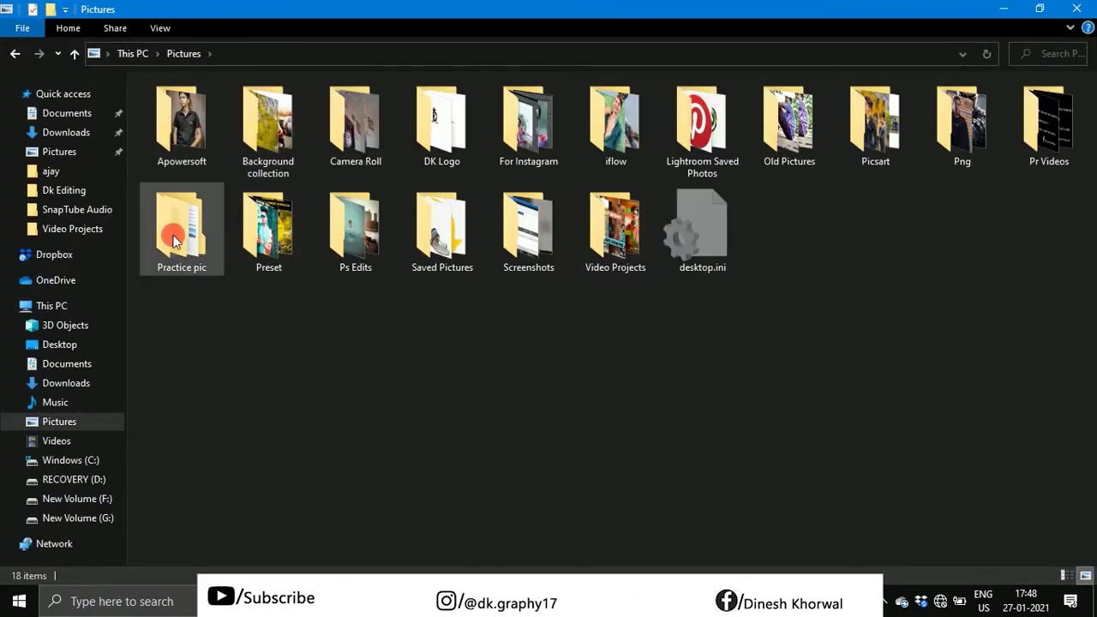
{"action": "double_click", "coordinate": [181, 227]}
{"action": "double_click", "coordinate": [181, 124]}
{"action": "left_click", "coordinate": [12, 54]}
{"action": "double_click", "coordinate": [951, 111]}
{"action": "double_click", "coordinate": [252, 138]}
{"action": "mouse_move", "coordinate": [268, 119]}
{"action": "left_mouse_down"}
{"action": "mouse_move", "coordinate": [577, 457]}
{"action": "mouse_move", "coordinate": [375, 293]}
{"action": "left_mouse_up"}
Commit the placed waterfront photo, rasterize it, and move it below Layer 0 copy.
{"action": "key", "text": "Return"}
{"action": "right_click", "coordinate": [877, 299]}
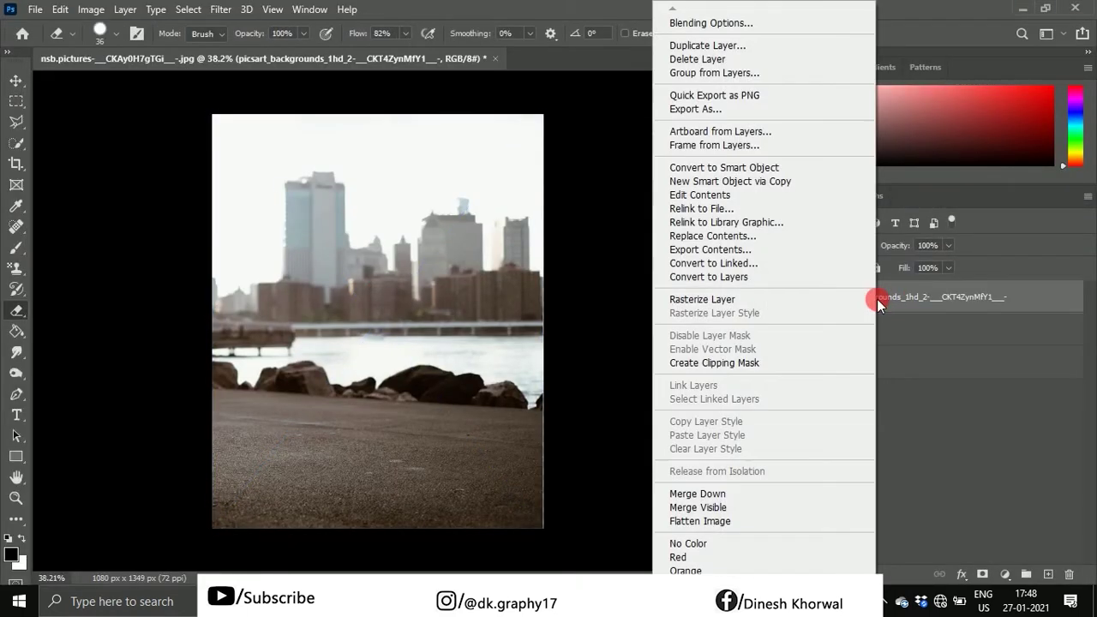
{"action": "left_click", "coordinate": [765, 299]}
{"action": "left_click_drag", "start_coordinate": [783, 299], "coordinate": [875, 341]}
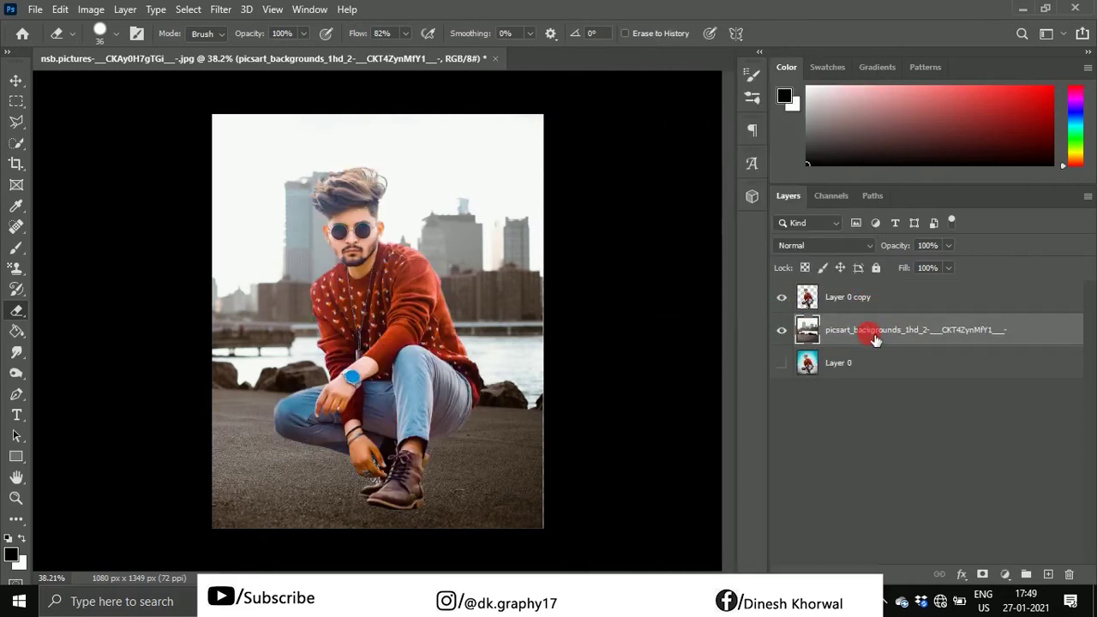
Scale the cut-out man to about 83.31% and shift him right on the waterfront.
{"action": "left_click", "coordinate": [15, 80]}
{"action": "left_click", "coordinate": [436, 231]}
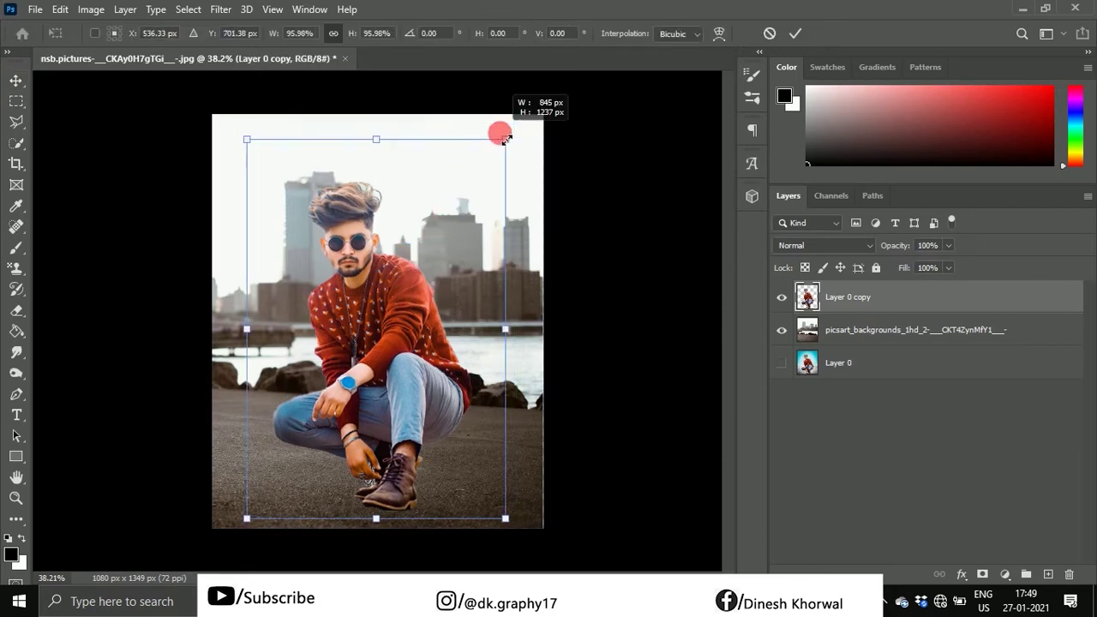
{"action": "left_click_drag", "start_coordinate": [516, 123], "coordinate": [488, 163]}
{"action": "left_click_drag", "start_coordinate": [383, 309], "coordinate": [390, 347]}
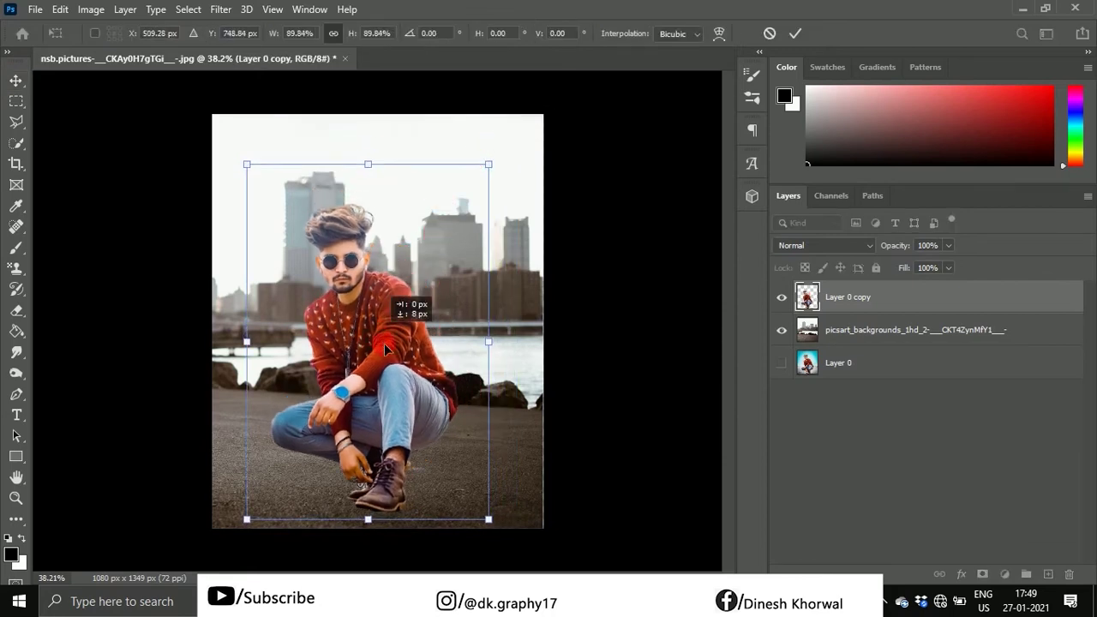
{"action": "left_click", "coordinate": [469, 194]}
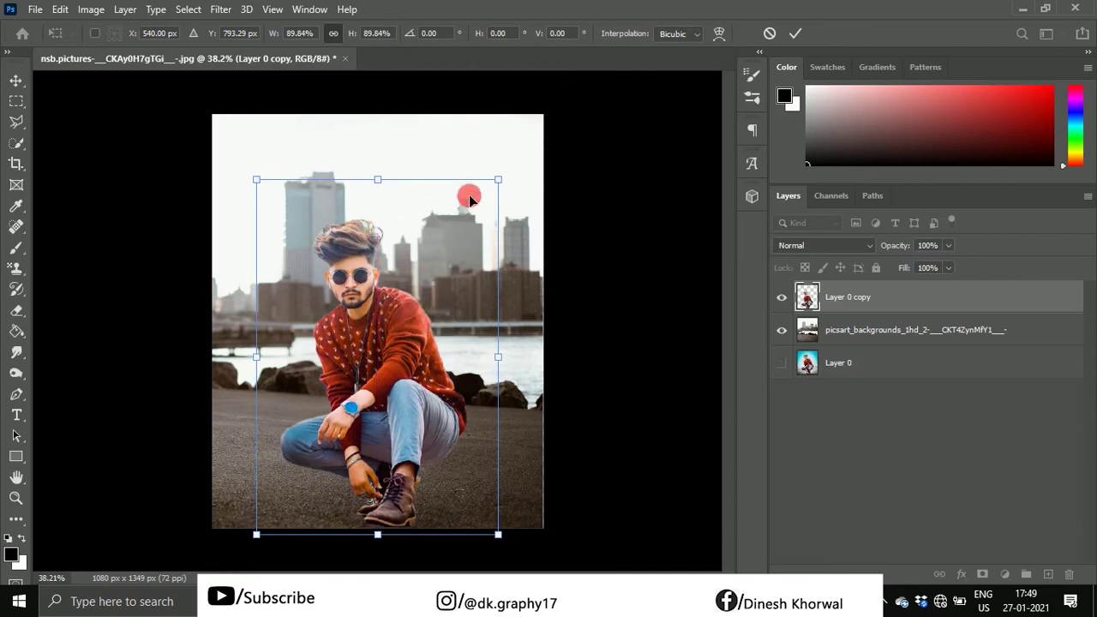
{"action": "left_click_drag", "start_coordinate": [502, 180], "coordinate": [481, 206]}
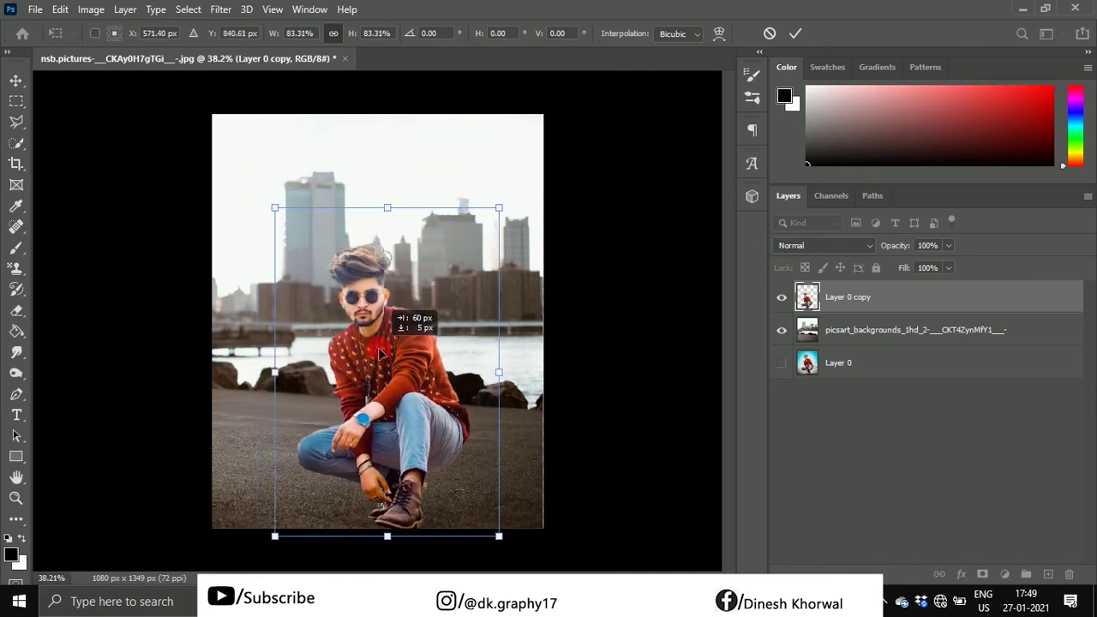
{"action": "left_click_drag", "start_coordinate": [361, 351], "coordinate": [378, 345]}
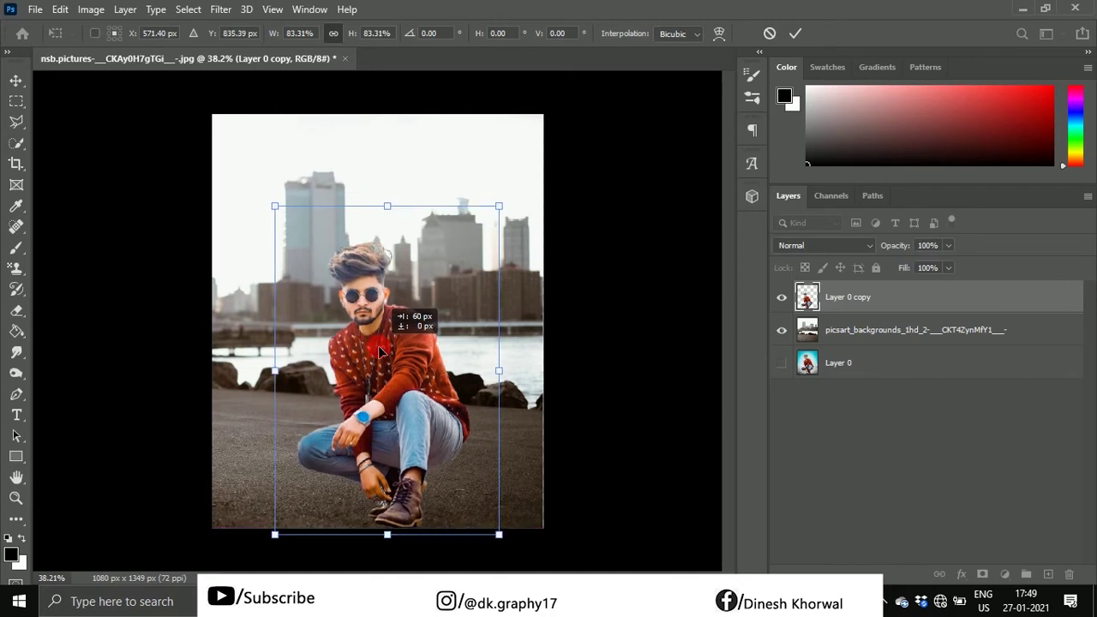
{"action": "left_click", "coordinate": [859, 473]}
{"action": "scroll", "coordinate": [480, 317], "scroll_direction": "up", "scroll_amount": 3}
{"action": "scroll", "coordinate": [480, 311], "scroll_direction": "down", "scroll_amount": 2}
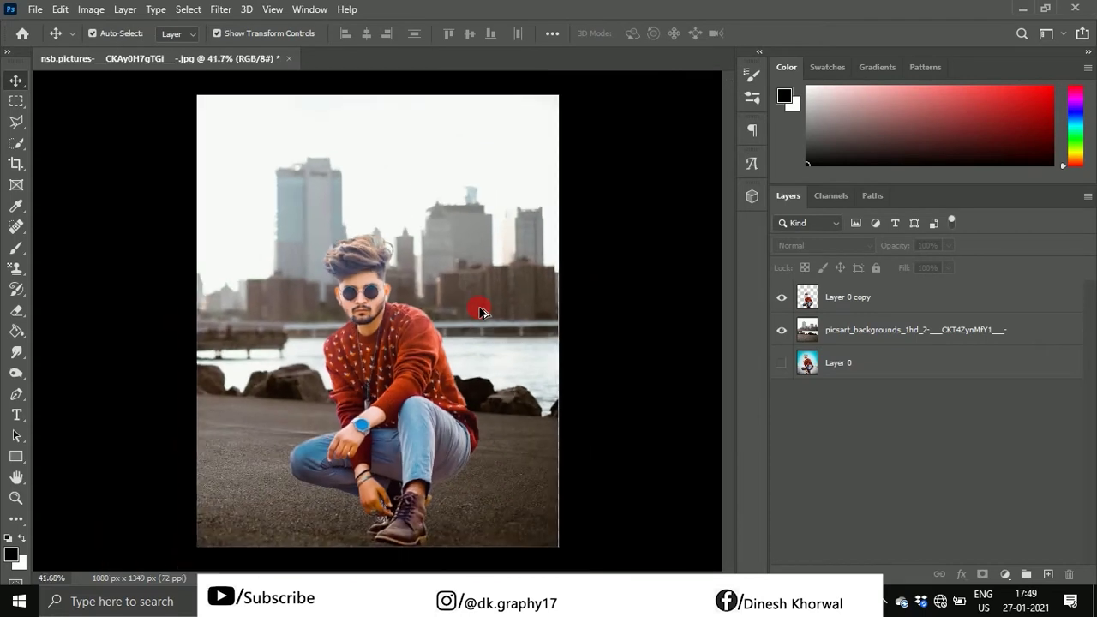
{"action": "scroll", "coordinate": [480, 334], "scroll_direction": "up", "scroll_amount": 3}
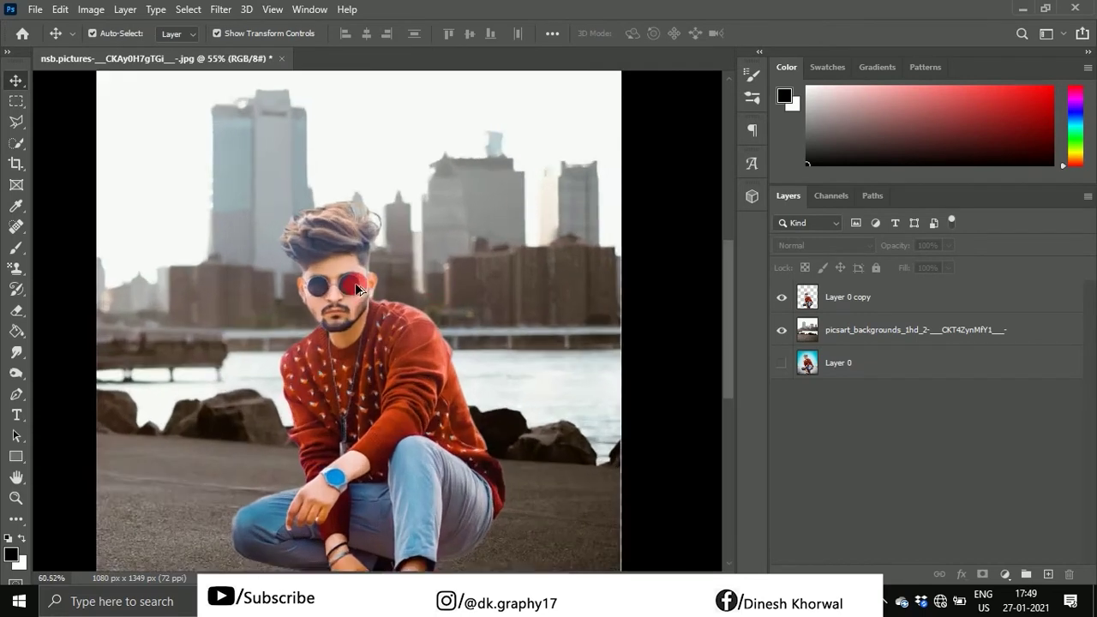
{"action": "scroll", "coordinate": [390, 286], "scroll_direction": "up", "scroll_amount": 3}
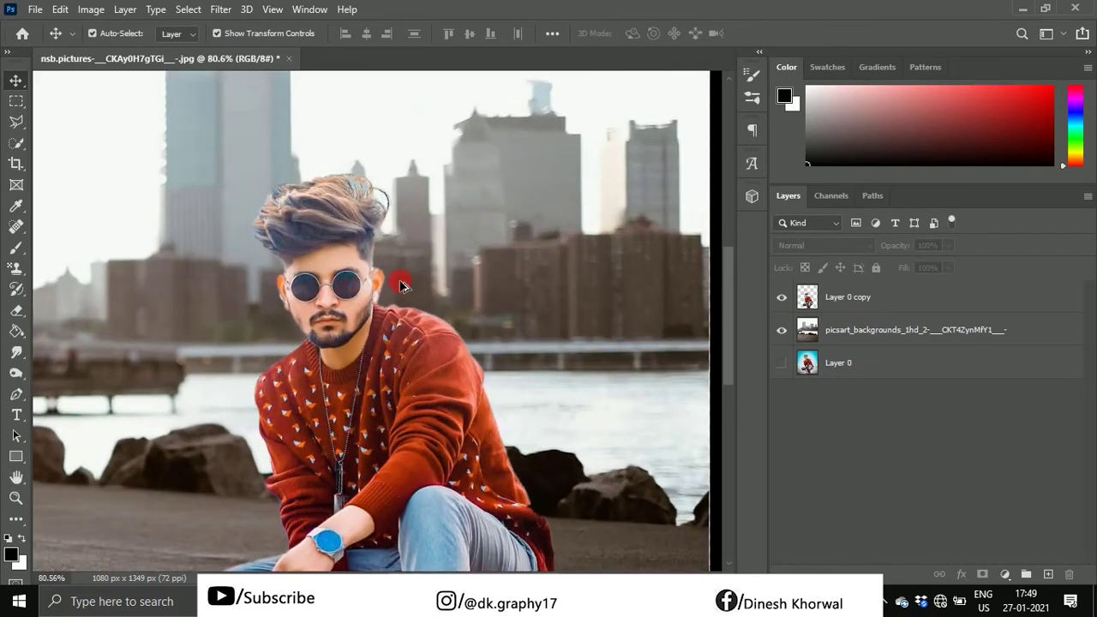
{"action": "scroll", "coordinate": [404, 283], "scroll_direction": "down", "scroll_amount": 1}
{"action": "scroll", "coordinate": [400, 284], "scroll_direction": "down", "scroll_amount": 2}
{"action": "scroll", "coordinate": [402, 285], "scroll_direction": "down", "scroll_amount": 1}
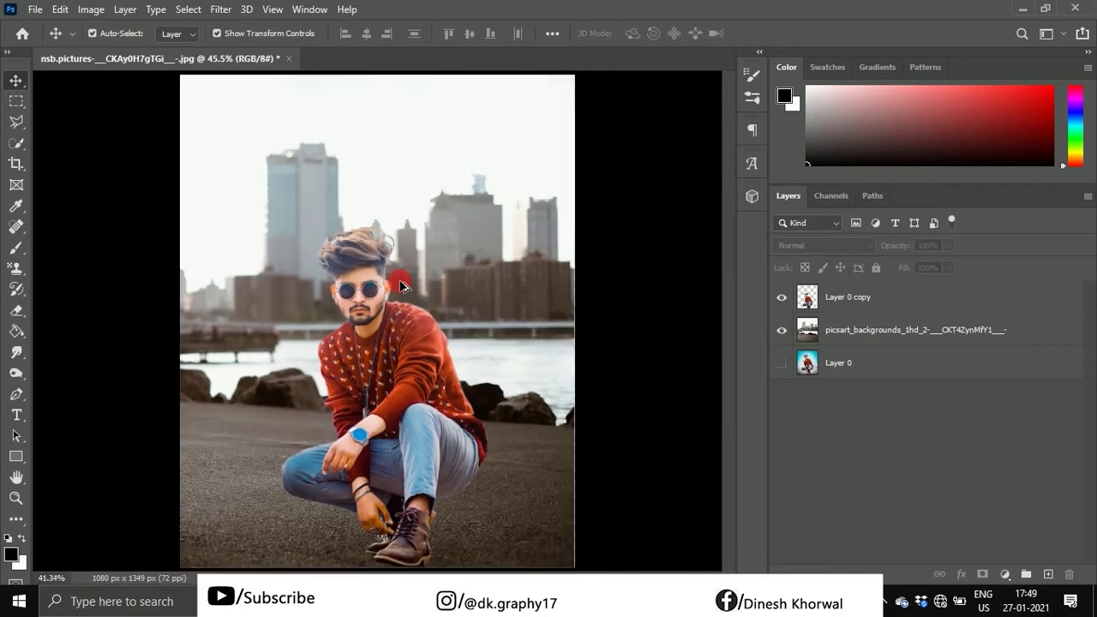
{"action": "scroll", "coordinate": [403, 285], "scroll_direction": "down", "scroll_amount": 1}
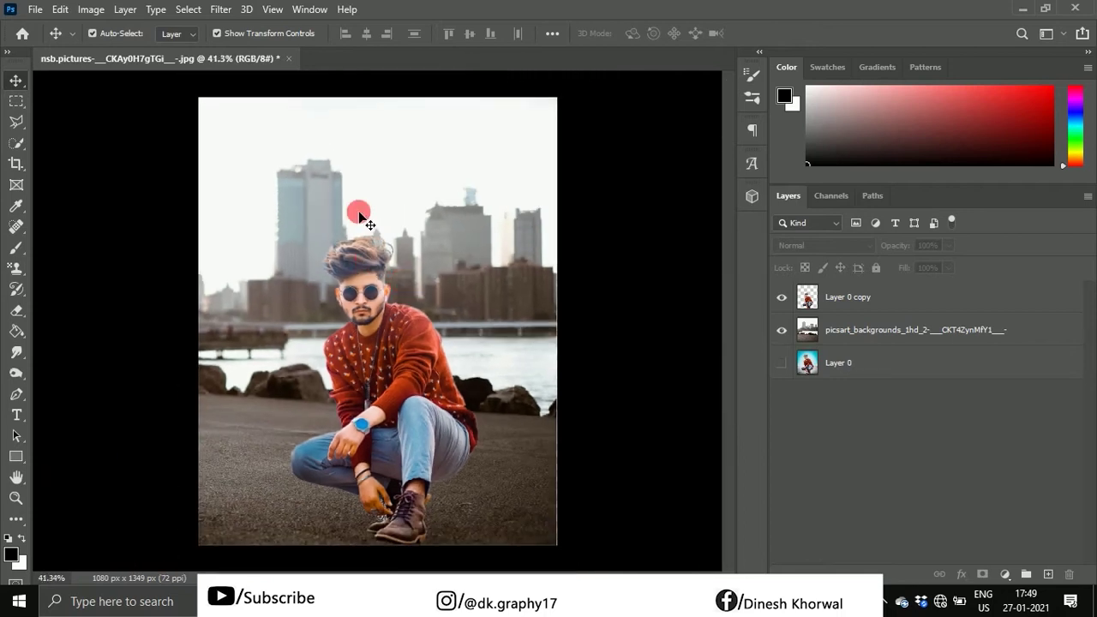
Select the man's layer and launch the Camera Raw Filter on it.
{"action": "left_click", "coordinate": [216, 11]}
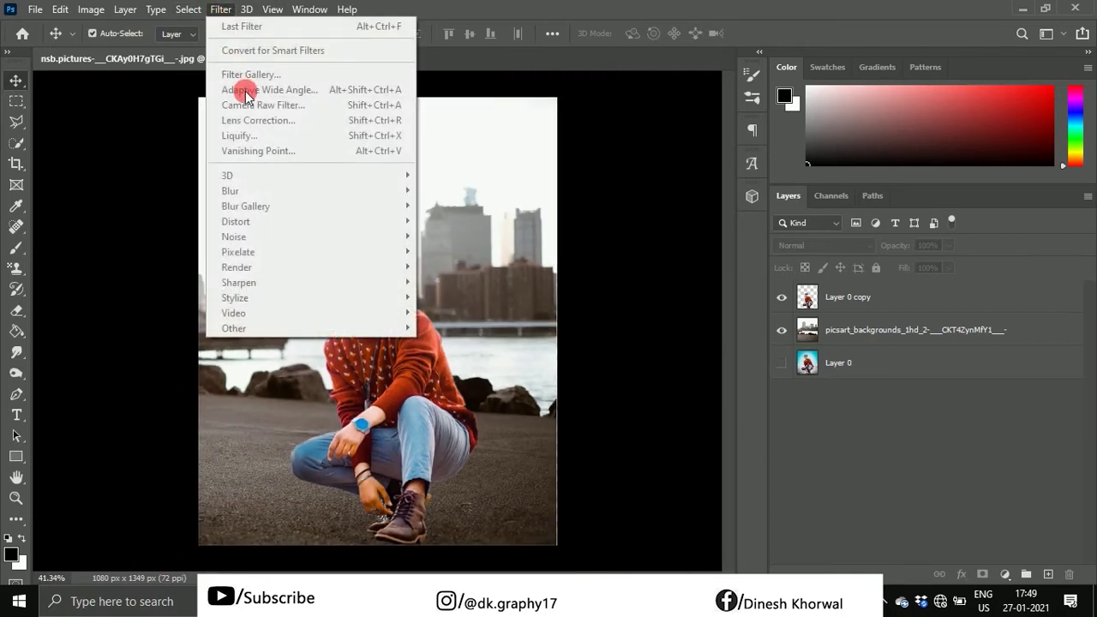
{"action": "left_click", "coordinate": [835, 299]}
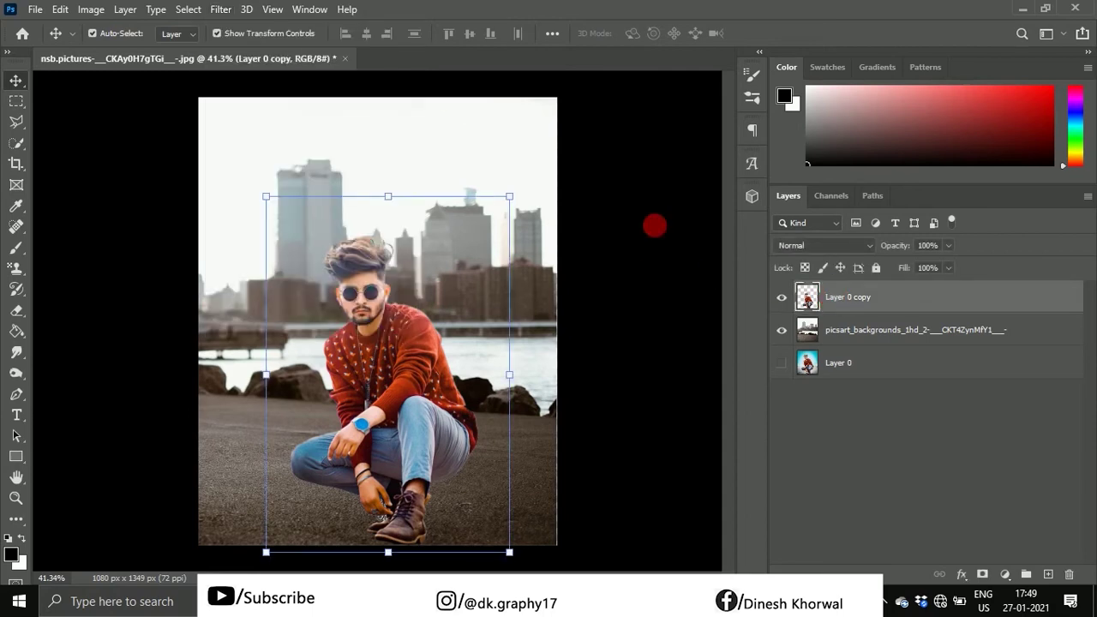
{"action": "left_click", "coordinate": [217, 11]}
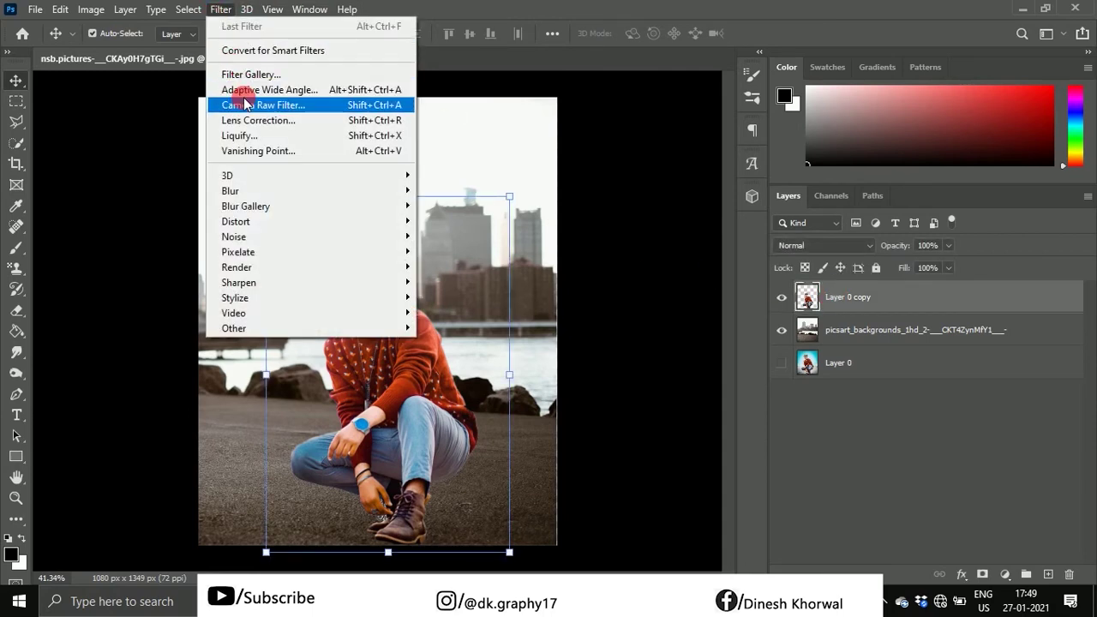
{"action": "left_click", "coordinate": [245, 99]}
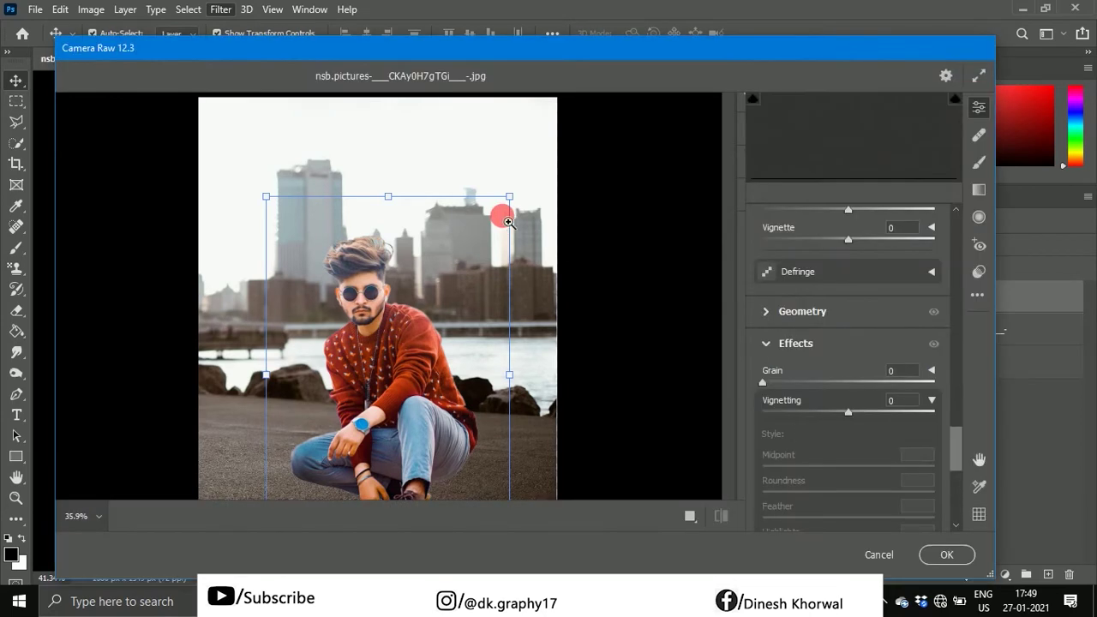
Set Camera Raw Exposure to -0.15 and Contrast to +29.
{"action": "scroll", "coordinate": [847, 218], "scroll_direction": "up", "scroll_amount": 5}
{"action": "scroll", "coordinate": [857, 235], "scroll_direction": "up", "scroll_amount": 5}
{"action": "scroll", "coordinate": [857, 236], "scroll_direction": "up", "scroll_amount": 5}
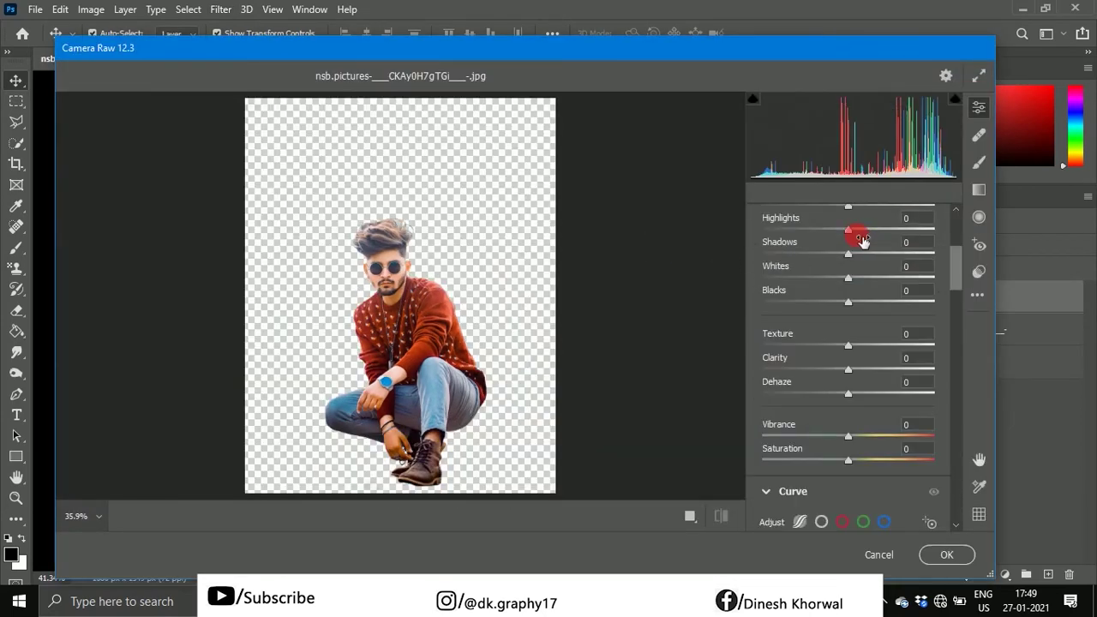
{"action": "scroll", "coordinate": [854, 236], "scroll_direction": "up", "scroll_amount": 3}
{"action": "left_click", "coordinate": [848, 257]}
{"action": "mouse_move", "coordinate": [850, 261]}
{"action": "left_mouse_down"}
{"action": "mouse_move", "coordinate": [874, 287]}
{"action": "mouse_move", "coordinate": [851, 283]}
{"action": "mouse_move", "coordinate": [862, 309]}
{"action": "mouse_move", "coordinate": [806, 331]}
{"action": "mouse_move", "coordinate": [861, 334]}
{"action": "mouse_move", "coordinate": [815, 379]}
{"action": "mouse_move", "coordinate": [837, 384]}
{"action": "left_mouse_up"}
Darken reds, set Aqua saturation -100, Blue saturation -55 and luminance -14, then apply.
{"action": "scroll", "coordinate": [838, 381], "scroll_direction": "down", "scroll_amount": 4}
{"action": "scroll", "coordinate": [839, 379], "scroll_direction": "down", "scroll_amount": 5}
{"action": "scroll", "coordinate": [844, 373], "scroll_direction": "down", "scroll_amount": 2}
{"action": "scroll", "coordinate": [846, 371], "scroll_direction": "down", "scroll_amount": 5}
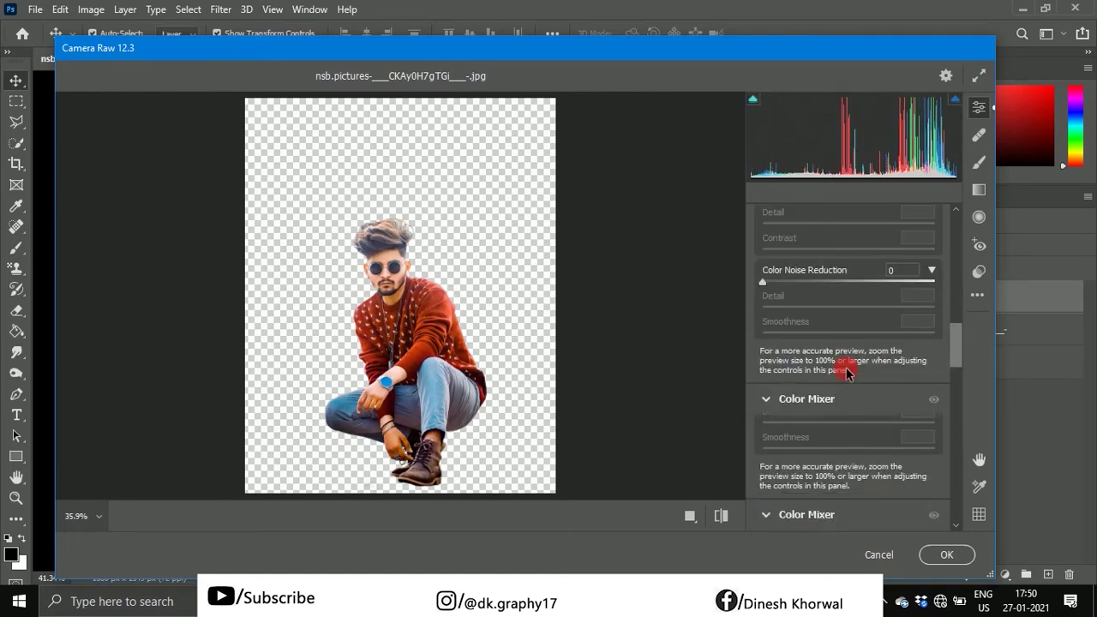
{"action": "scroll", "coordinate": [831, 351], "scroll_direction": "down", "scroll_amount": 3}
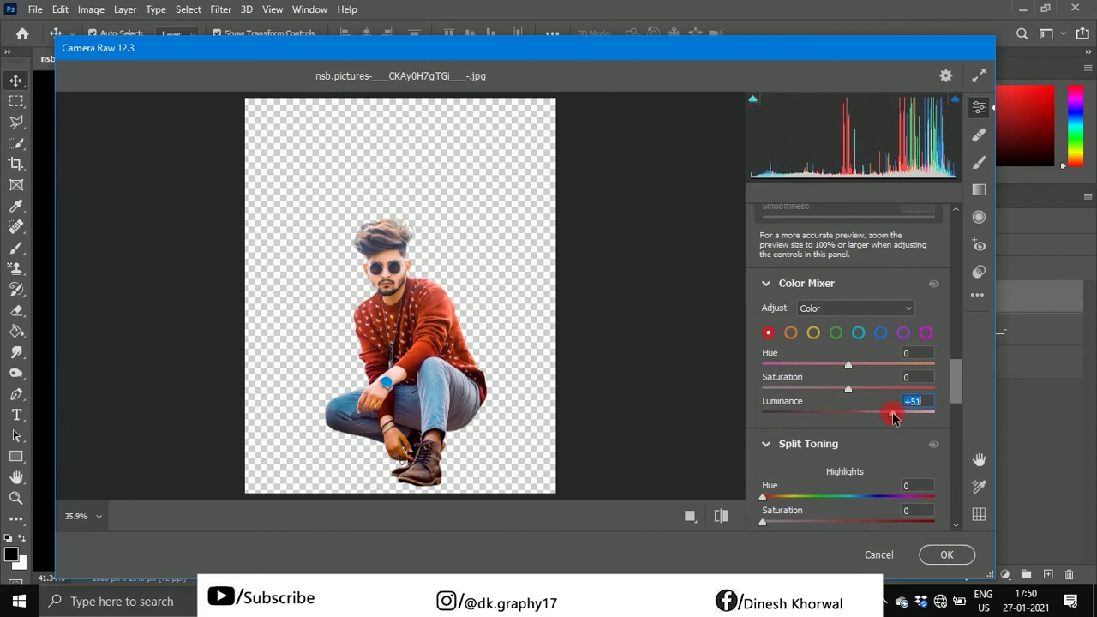
{"action": "left_click_drag", "start_coordinate": [848, 417], "coordinate": [842, 413]}
{"action": "mouse_move", "coordinate": [846, 416]}
{"action": "left_mouse_down"}
{"action": "mouse_move", "coordinate": [866, 416]}
{"action": "mouse_move", "coordinate": [840, 418]}
{"action": "mouse_move", "coordinate": [861, 413]}
{"action": "mouse_move", "coordinate": [854, 394]}
{"action": "mouse_move", "coordinate": [744, 389]}
{"action": "left_mouse_up"}
{"action": "left_click", "coordinate": [835, 332]}
{"action": "left_click", "coordinate": [857, 333]}
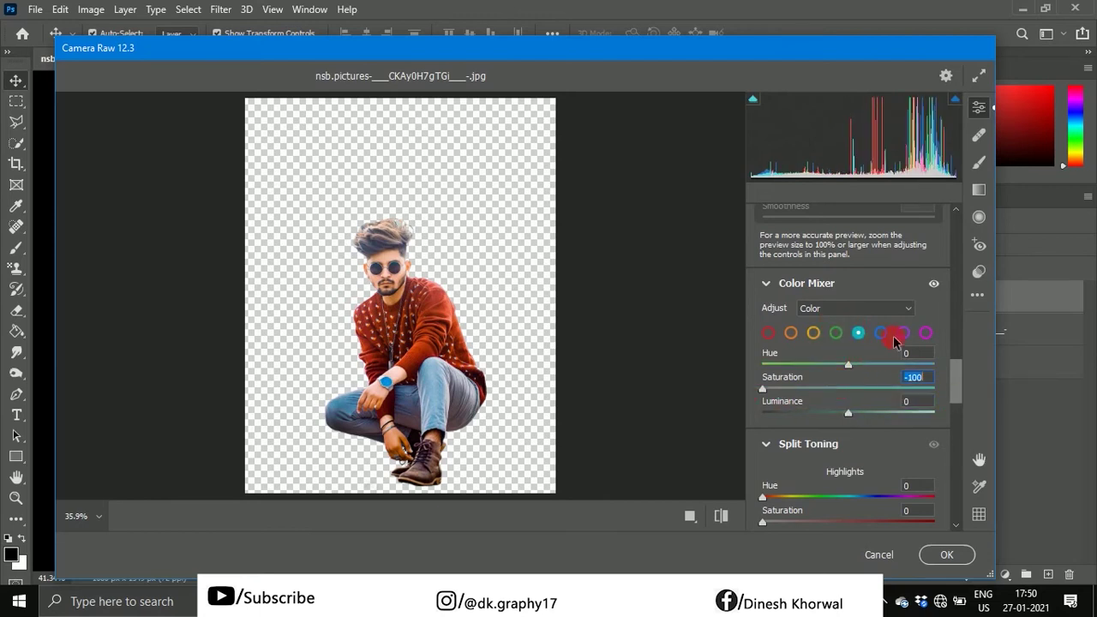
{"action": "left_click", "coordinate": [880, 332]}
{"action": "mouse_move", "coordinate": [848, 388]}
{"action": "left_mouse_down"}
{"action": "mouse_move", "coordinate": [788, 394]}
{"action": "mouse_move", "coordinate": [837, 413]}
{"action": "left_mouse_up"}
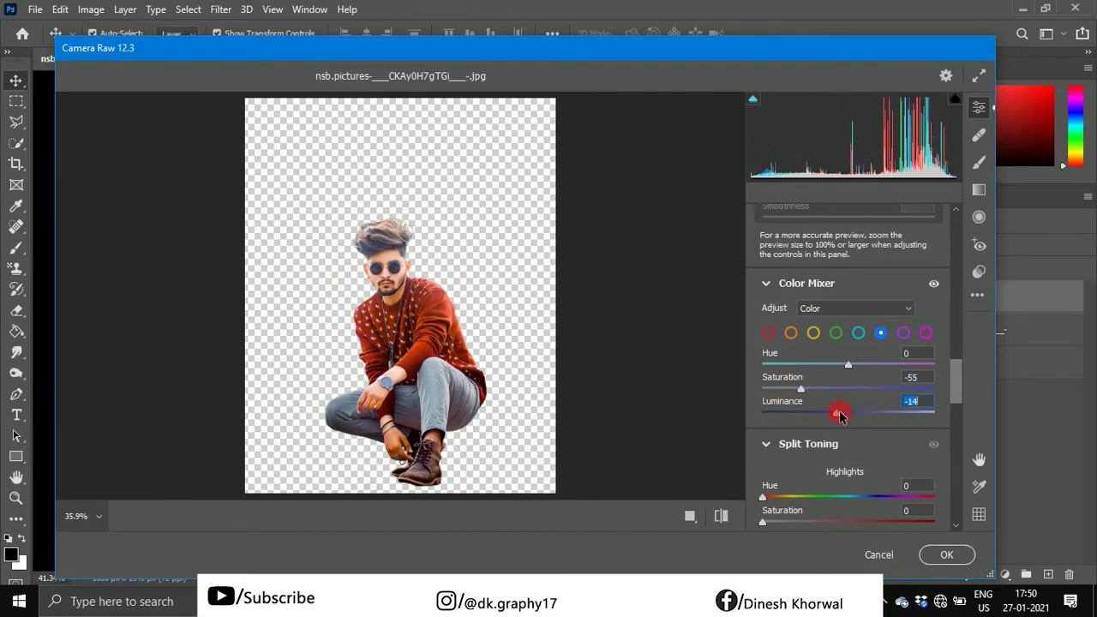
{"action": "scroll", "coordinate": [840, 416], "scroll_direction": "down", "scroll_amount": 1}
{"action": "scroll", "coordinate": [840, 416], "scroll_direction": "down", "scroll_amount": 2}
{"action": "left_click", "coordinate": [946, 554]}
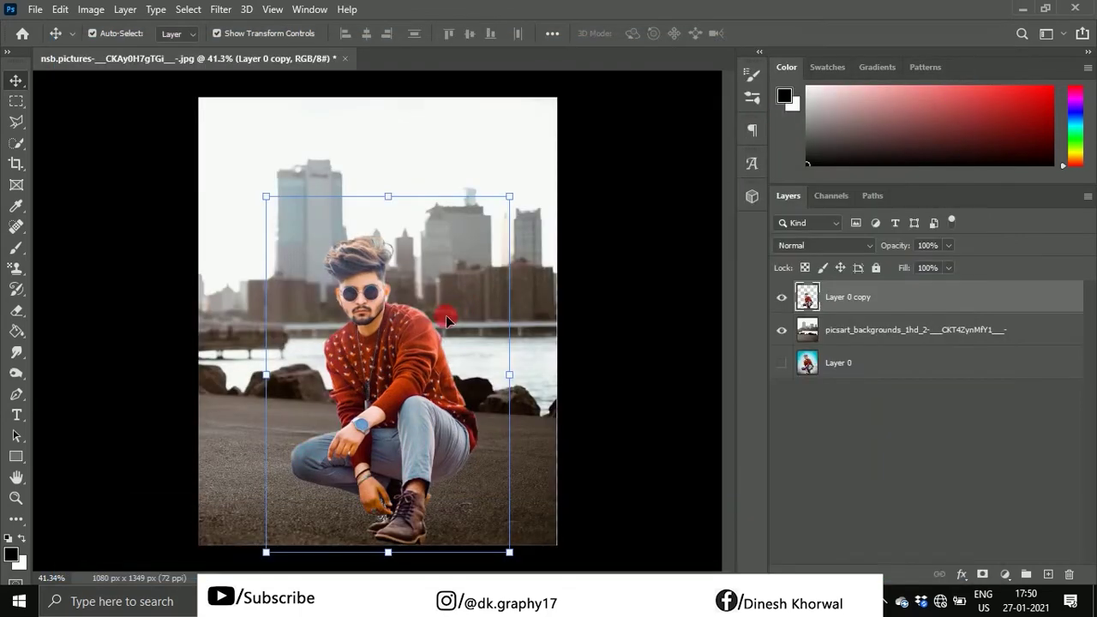
Shrink the man to about 96.91%, nudge his position, and commit the transform.
{"action": "left_click_drag", "start_coordinate": [509, 197], "coordinate": [502, 208]}
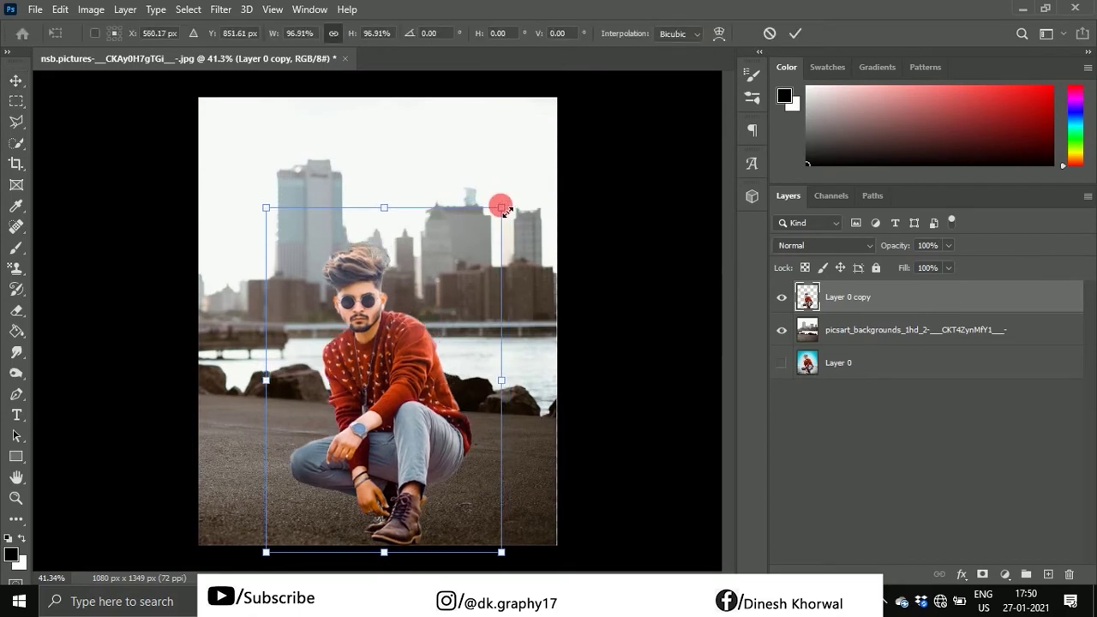
{"action": "left_click_drag", "start_coordinate": [418, 380], "coordinate": [422, 382]}
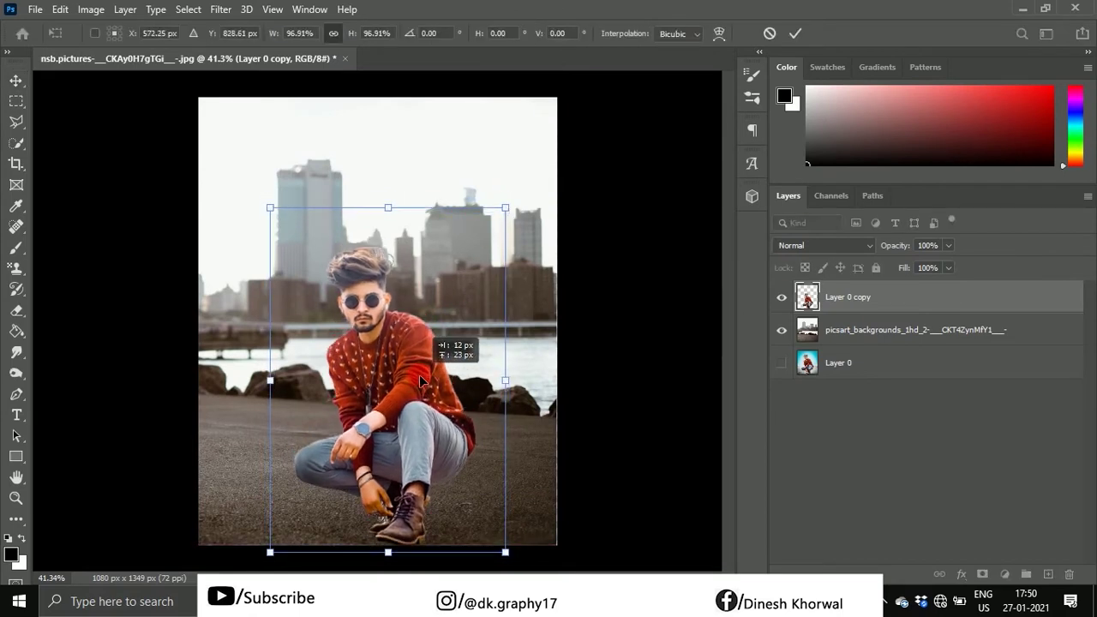
{"action": "key", "text": "shift+Up"}
{"action": "key", "text": "shift+Up"}
{"action": "key", "text": "ctrl+z"}
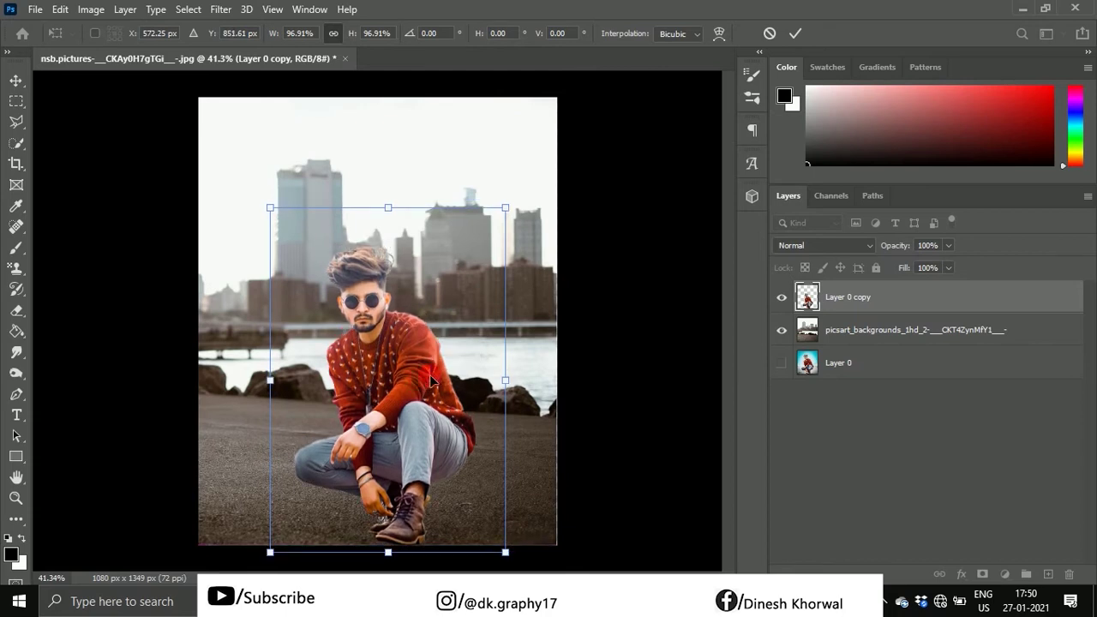
{"action": "scroll", "coordinate": [433, 370], "scroll_direction": "down", "scroll_amount": 3}
{"action": "scroll", "coordinate": [433, 370], "scroll_direction": "up", "scroll_amount": 2}
{"action": "left_click", "coordinate": [795, 441]}
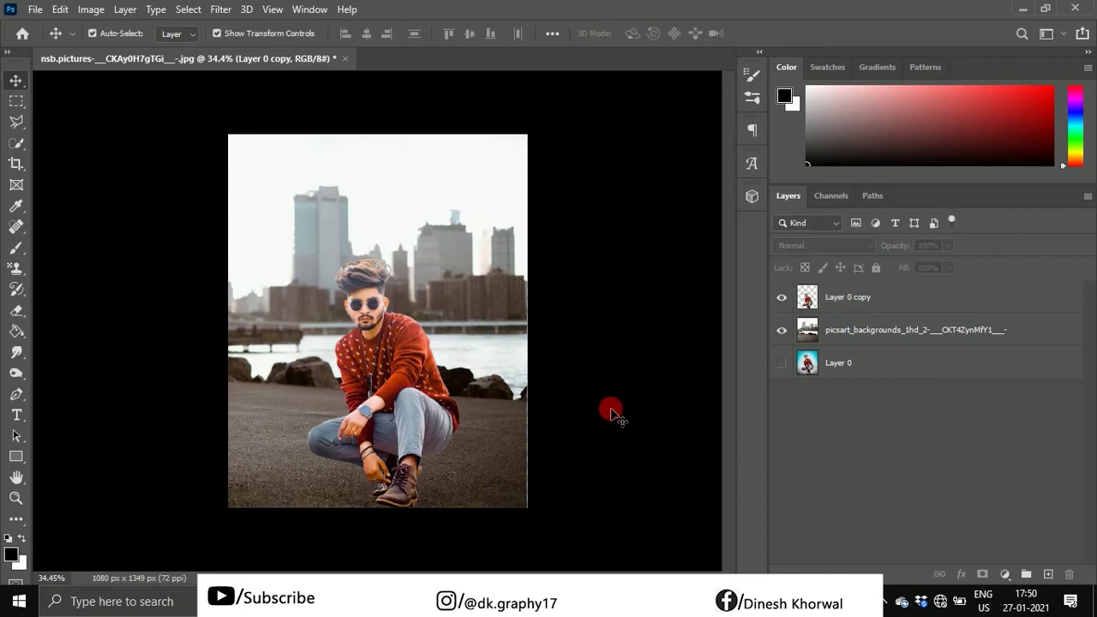
Select the man's layer and open Liquify, cancelling it without changes.
{"action": "scroll", "coordinate": [461, 338], "scroll_direction": "up", "scroll_amount": 2}
{"action": "scroll", "coordinate": [460, 339], "scroll_direction": "down", "scroll_amount": 2}
{"action": "left_click", "coordinate": [826, 327]}
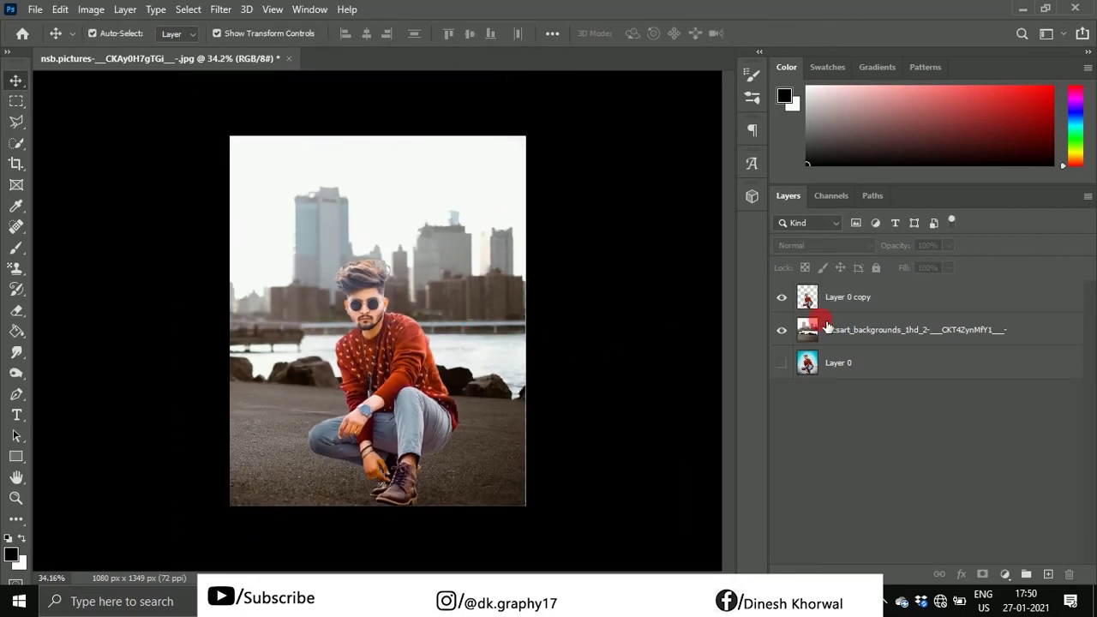
{"action": "left_click", "coordinate": [860, 301]}
{"action": "left_click", "coordinate": [220, 8]}
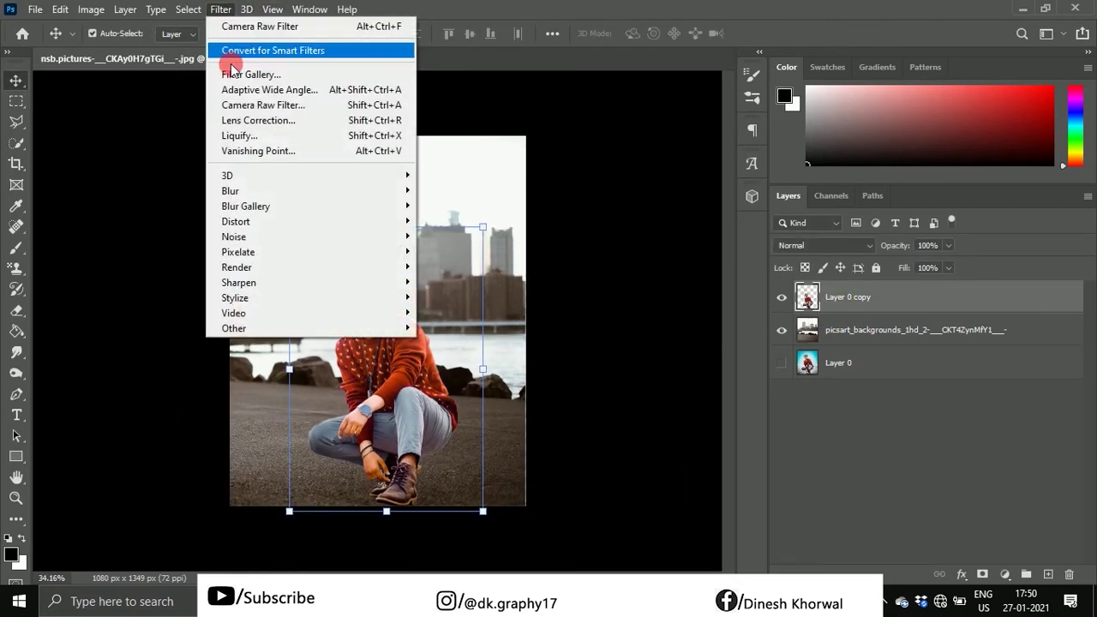
{"action": "left_click", "coordinate": [264, 142]}
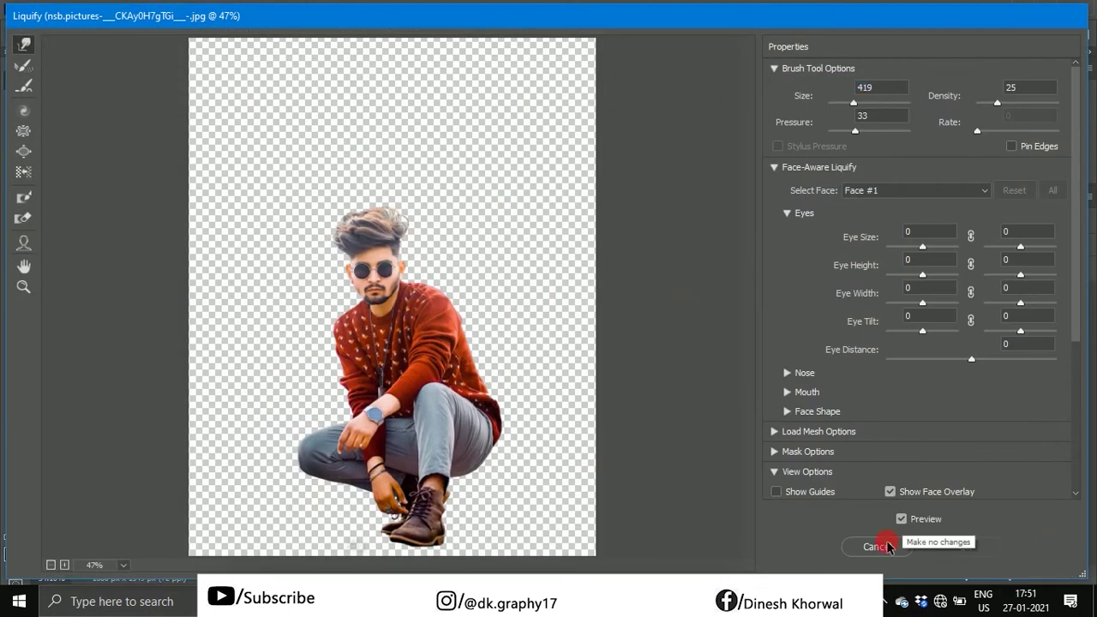
{"action": "left_click", "coordinate": [876, 547]}
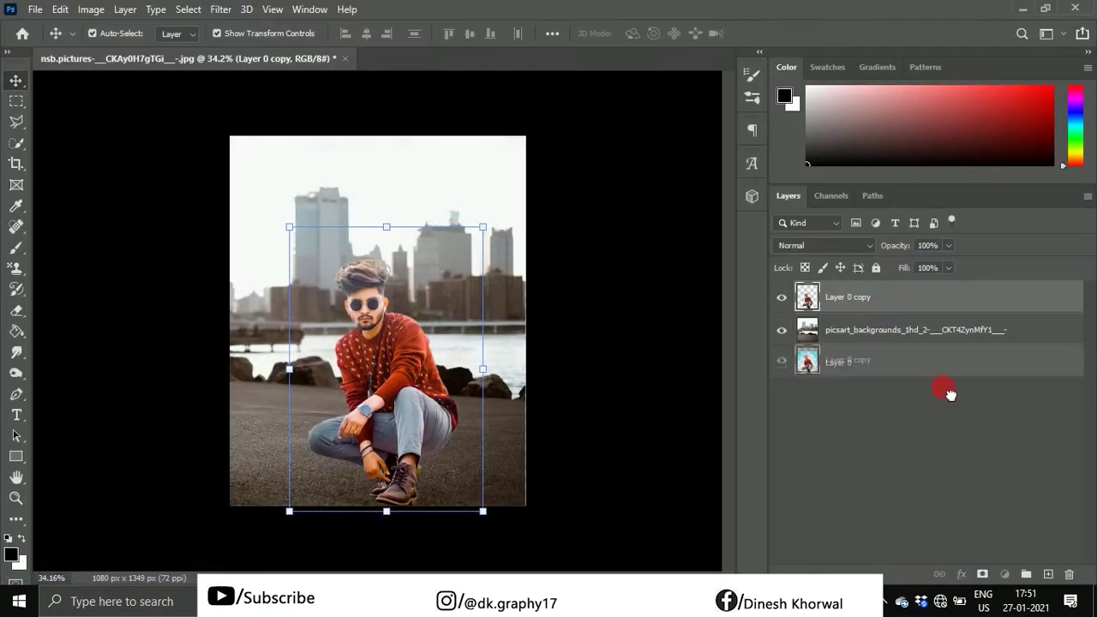
{"action": "left_click", "coordinate": [188, 10]}
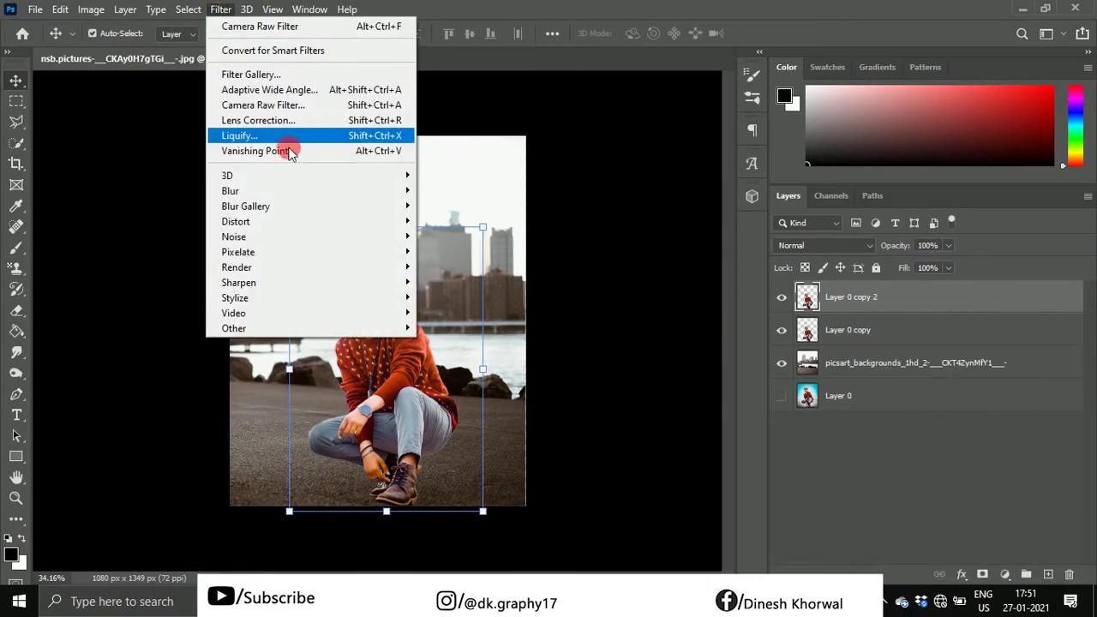
Shrink the Forward Warp brush and push the hair's top and left edge into a fuller shape.
{"action": "left_click", "coordinate": [286, 142]}
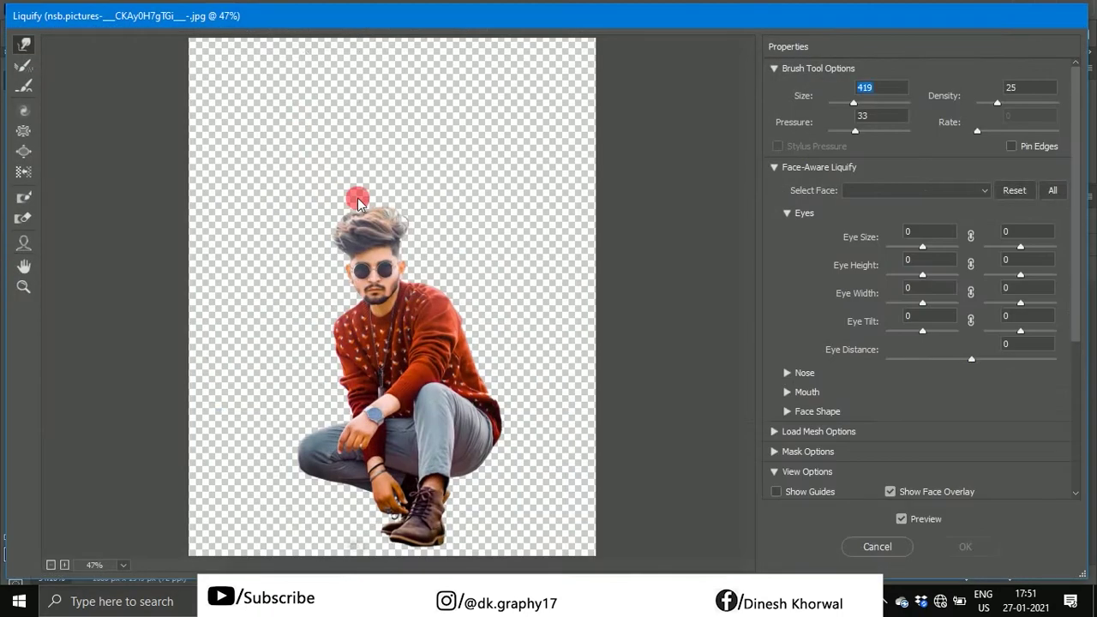
{"action": "scroll", "coordinate": [371, 149], "scroll_direction": "up", "scroll_amount": 2}
{"action": "scroll", "coordinate": [372, 149], "scroll_direction": "up", "scroll_amount": 2}
{"action": "scroll", "coordinate": [371, 149], "scroll_direction": "up", "scroll_amount": 1}
{"action": "left_click_drag", "start_coordinate": [372, 149], "coordinate": [200, 163]}
{"action": "left_click_drag", "start_coordinate": [288, 321], "coordinate": [257, 322]}
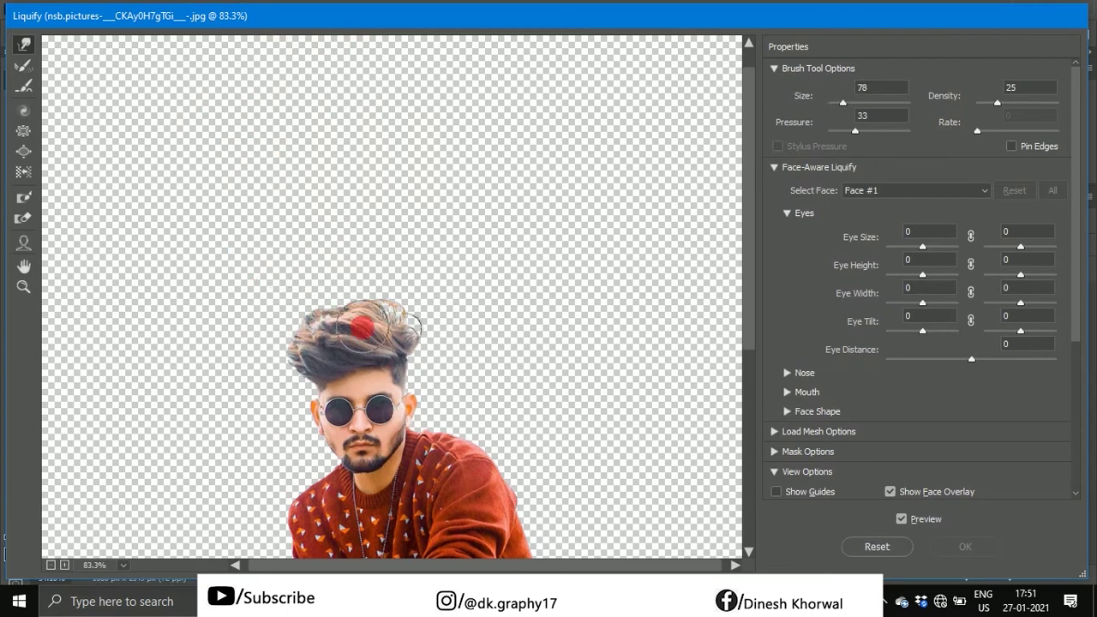
{"action": "mouse_move", "coordinate": [407, 327]}
{"action": "left_mouse_down"}
{"action": "mouse_move", "coordinate": [333, 302]}
{"action": "mouse_move", "coordinate": [289, 323]}
{"action": "mouse_move", "coordinate": [294, 360]}
{"action": "mouse_move", "coordinate": [274, 318]}
{"action": "left_mouse_up"}
{"action": "left_click", "coordinate": [967, 547]}
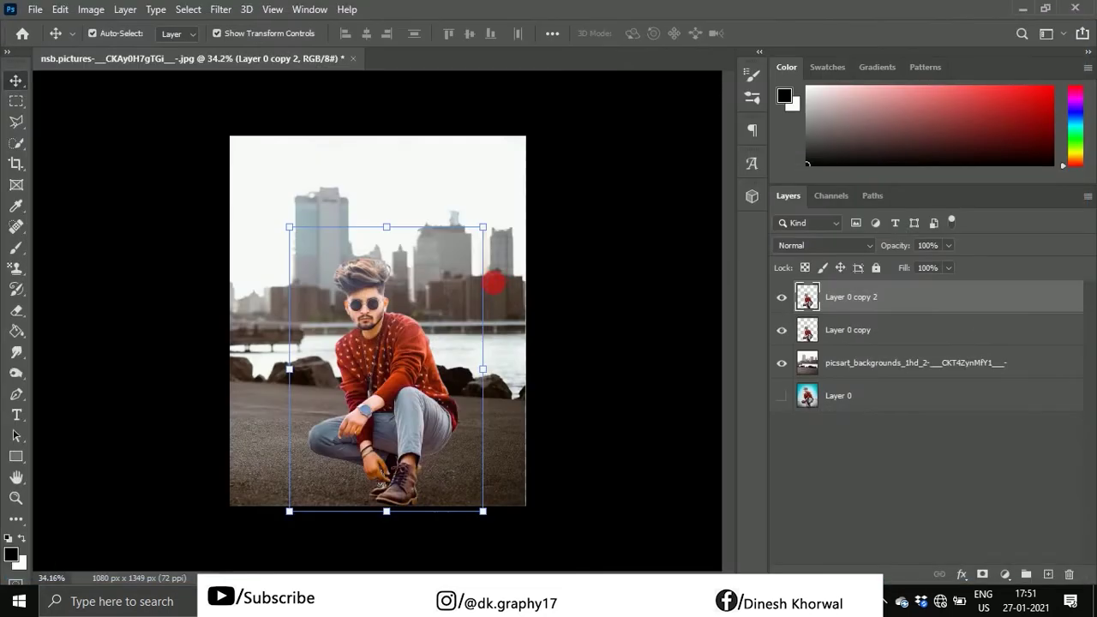
Add a new empty layer and set up the Brush at 70% opacity and 74% flow.
{"action": "scroll", "coordinate": [380, 264], "scroll_direction": "up", "scroll_amount": 3}
{"action": "scroll", "coordinate": [380, 264], "scroll_direction": "down", "scroll_amount": 3}
{"action": "scroll", "coordinate": [386, 267], "scroll_direction": "up", "scroll_amount": 1}
{"action": "scroll", "coordinate": [478, 296], "scroll_direction": "up", "scroll_amount": 2}
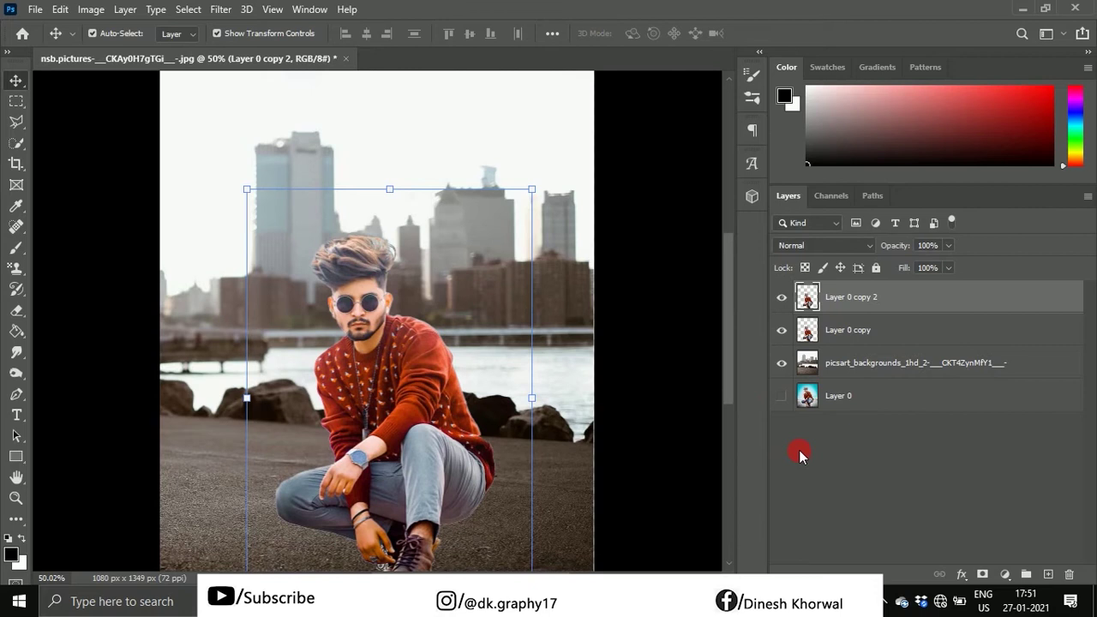
{"action": "left_click", "coordinate": [1047, 574]}
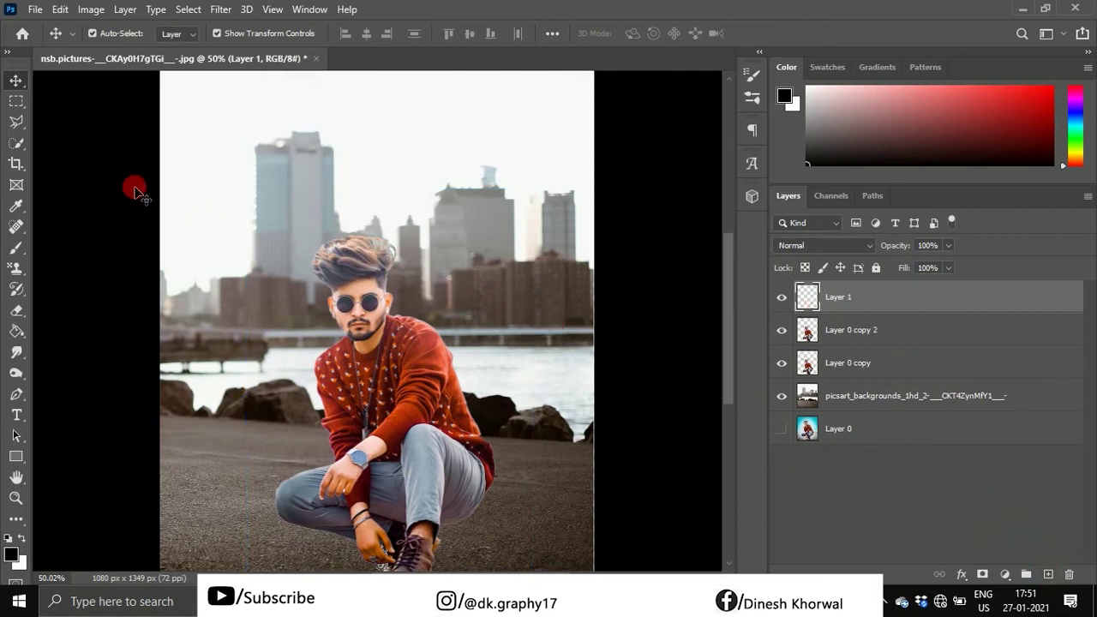
{"action": "left_click_drag", "start_coordinate": [16, 248], "coordinate": [90, 253]}
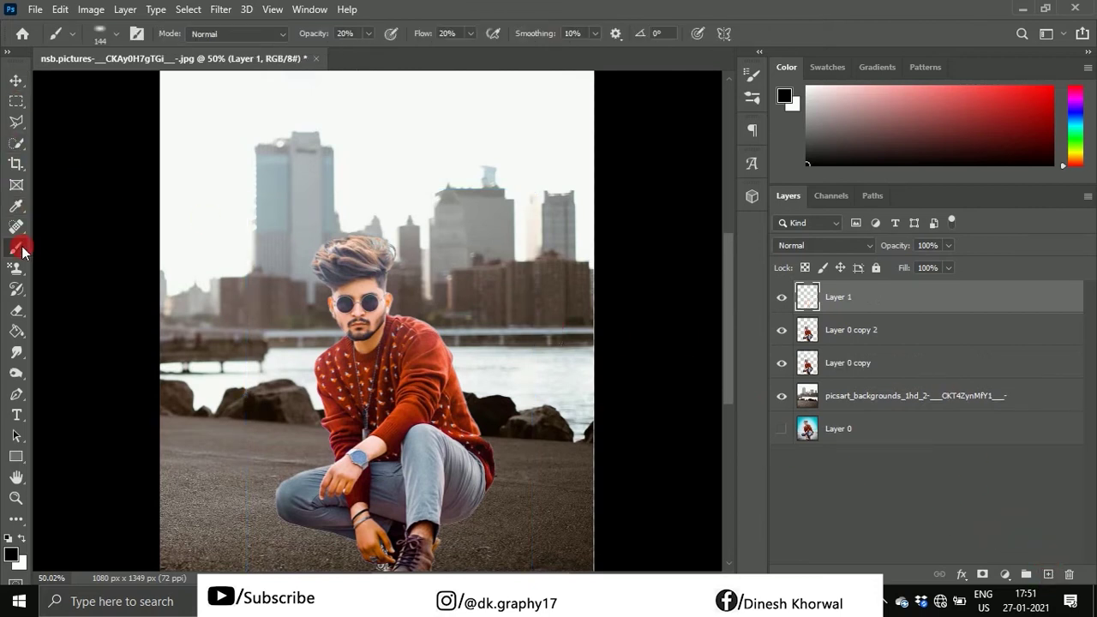
{"action": "left_click", "coordinate": [89, 249]}
{"action": "key", "text": "Return"}
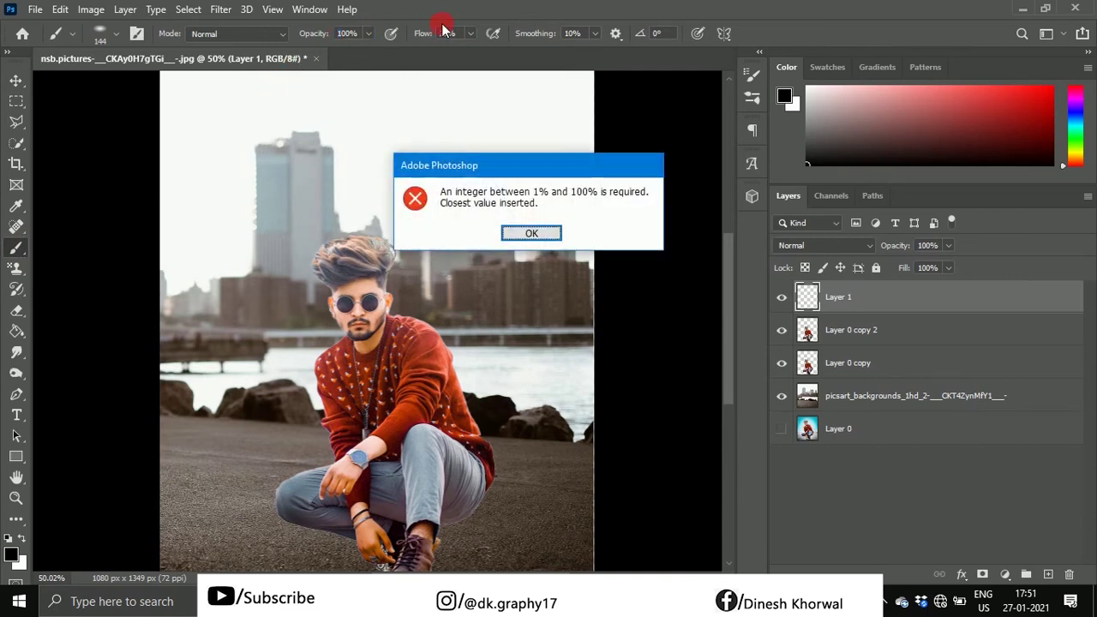
{"action": "left_click", "coordinate": [528, 232]}
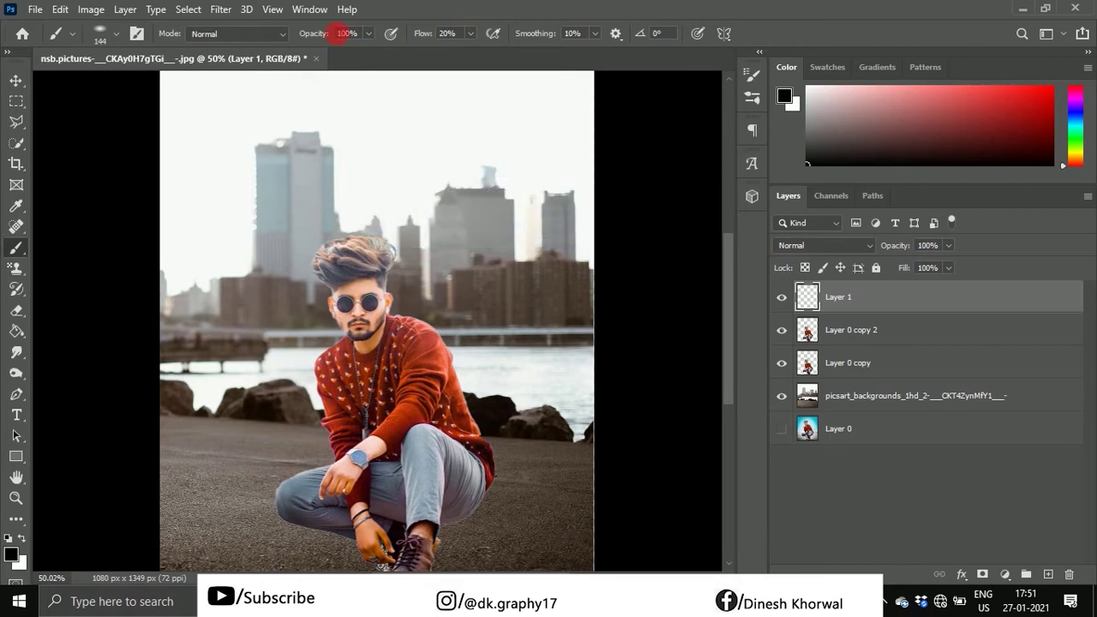
{"action": "scroll", "coordinate": [364, 41], "scroll_direction": "down", "scroll_amount": 8}
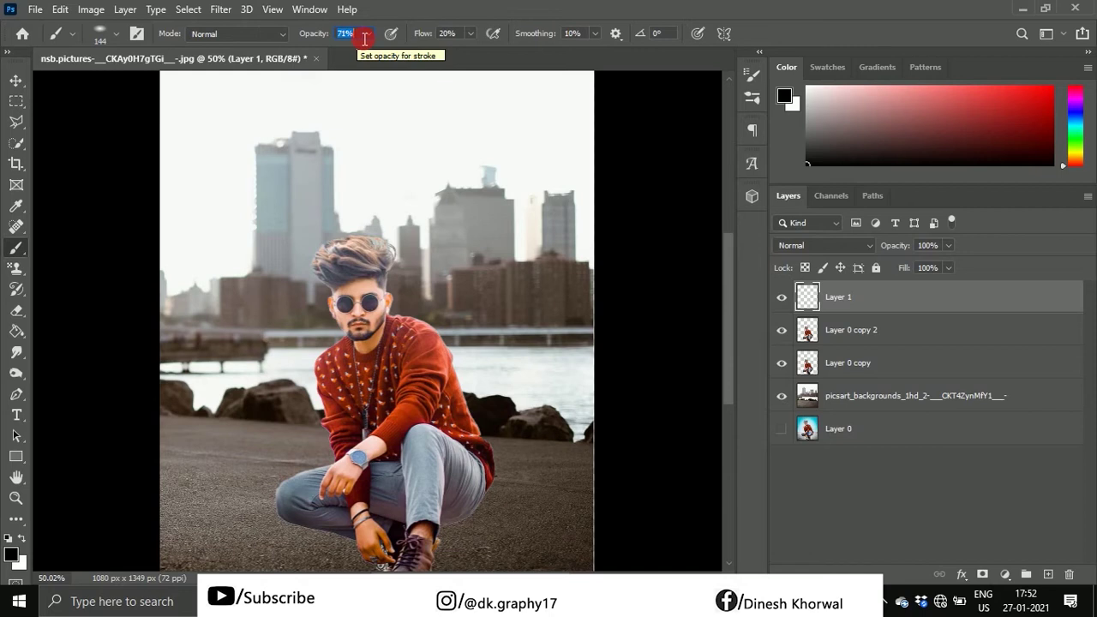
{"action": "type", "text": "70"}
{"action": "key", "text": "Return"}
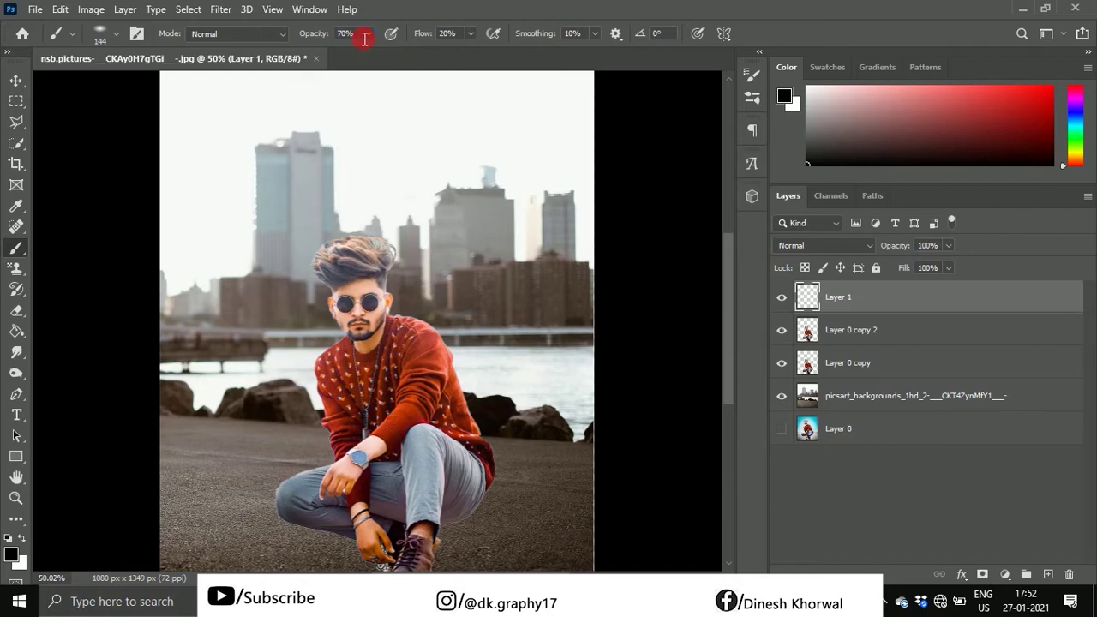
{"action": "left_click", "coordinate": [470, 34]}
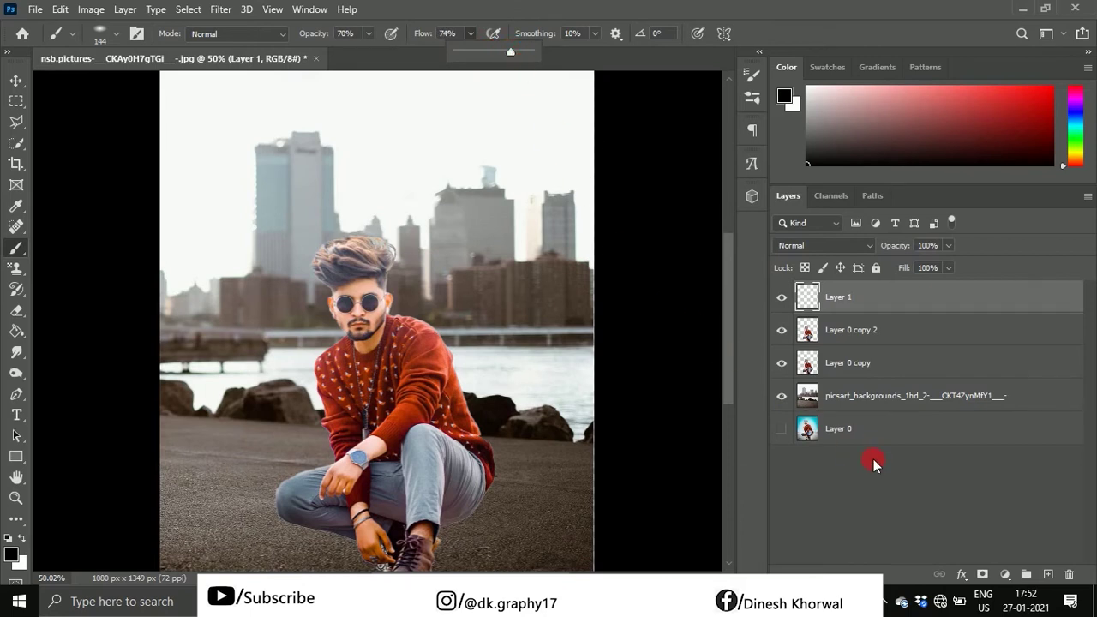
{"action": "left_click", "coordinate": [878, 485]}
Paint shadow under the boot on Layer 1, moved below the man's cutout layer.
{"action": "scroll", "coordinate": [325, 332], "scroll_direction": "down", "scroll_amount": 3}
{"action": "scroll", "coordinate": [378, 341], "scroll_direction": "up", "scroll_amount": 2}
{"action": "scroll", "coordinate": [378, 341], "scroll_direction": "up", "scroll_amount": 3}
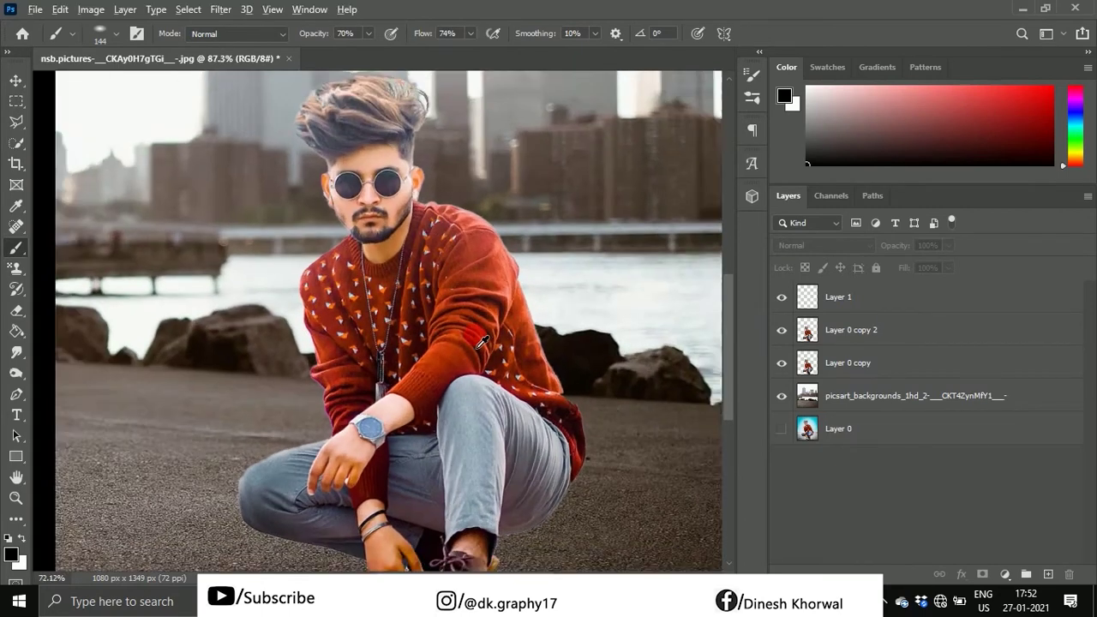
{"action": "scroll", "coordinate": [377, 341], "scroll_direction": "down", "scroll_amount": 2}
{"action": "left_click", "coordinate": [782, 315]}
{"action": "left_click", "coordinate": [852, 299]}
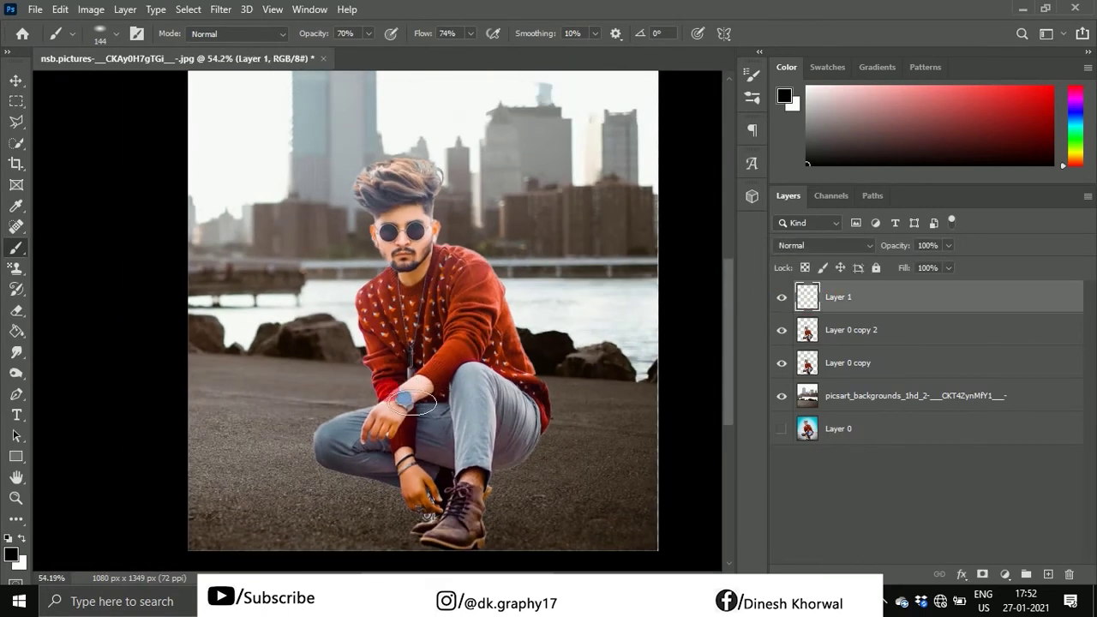
{"action": "right_click", "coordinate": [437, 501], "text": "alt"}
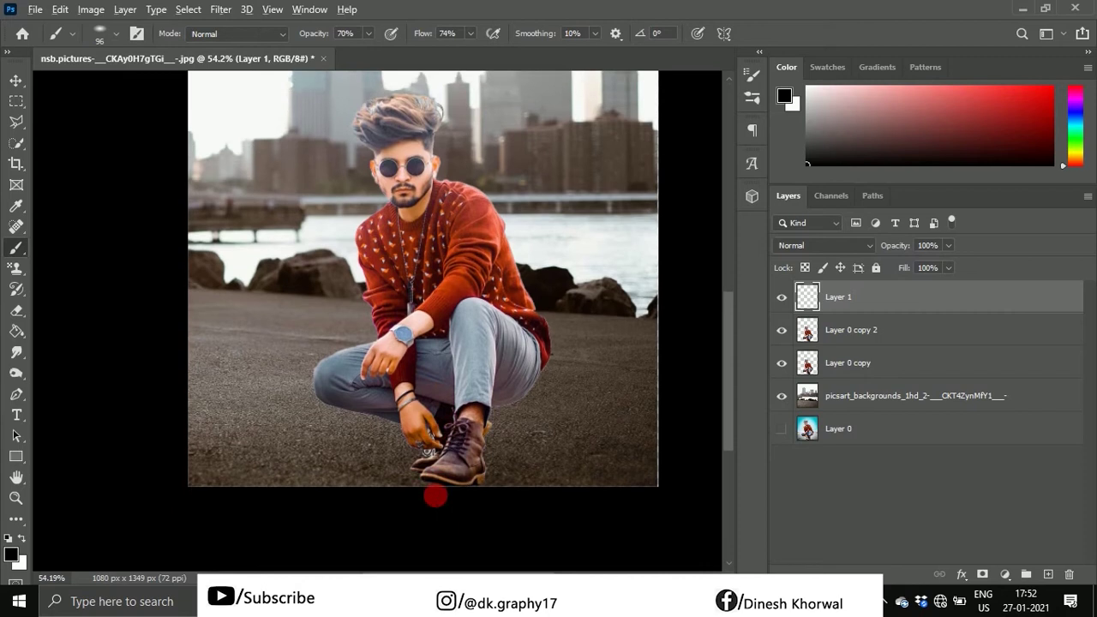
{"action": "scroll", "coordinate": [434, 497], "scroll_direction": "up", "scroll_amount": 3}
{"action": "mouse_move", "coordinate": [540, 477]}
{"action": "left_mouse_down"}
{"action": "mouse_move", "coordinate": [526, 485]}
{"action": "mouse_move", "coordinate": [453, 466]}
{"action": "mouse_move", "coordinate": [435, 487]}
{"action": "mouse_move", "coordinate": [605, 443]}
{"action": "left_mouse_up"}
{"action": "left_click_drag", "start_coordinate": [844, 297], "coordinate": [861, 336]}
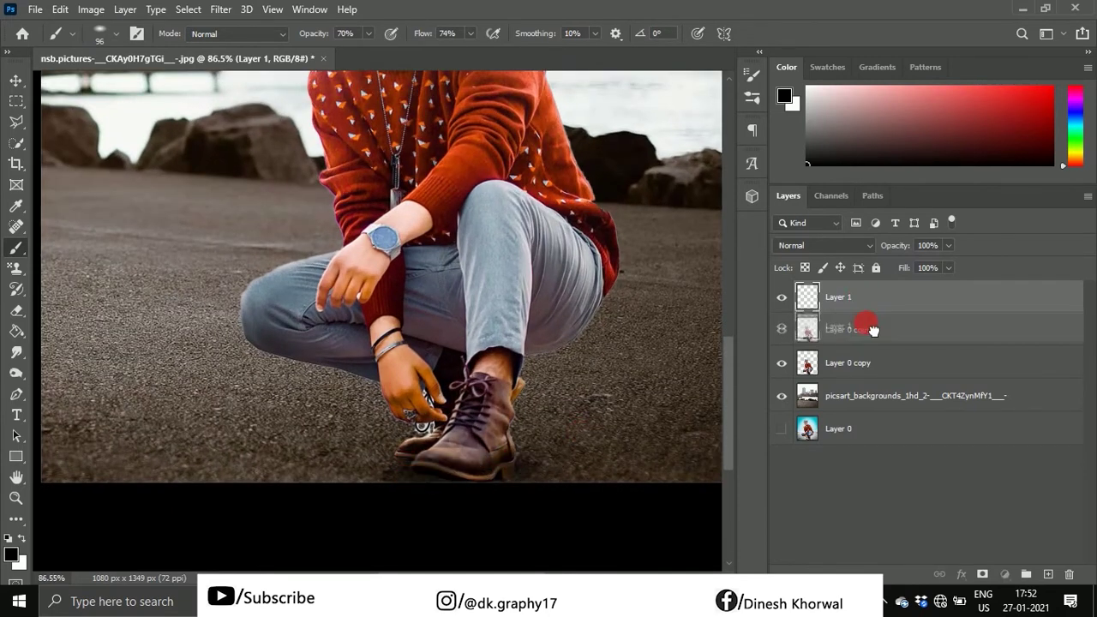
{"action": "left_click_drag", "start_coordinate": [551, 499], "coordinate": [428, 467]}
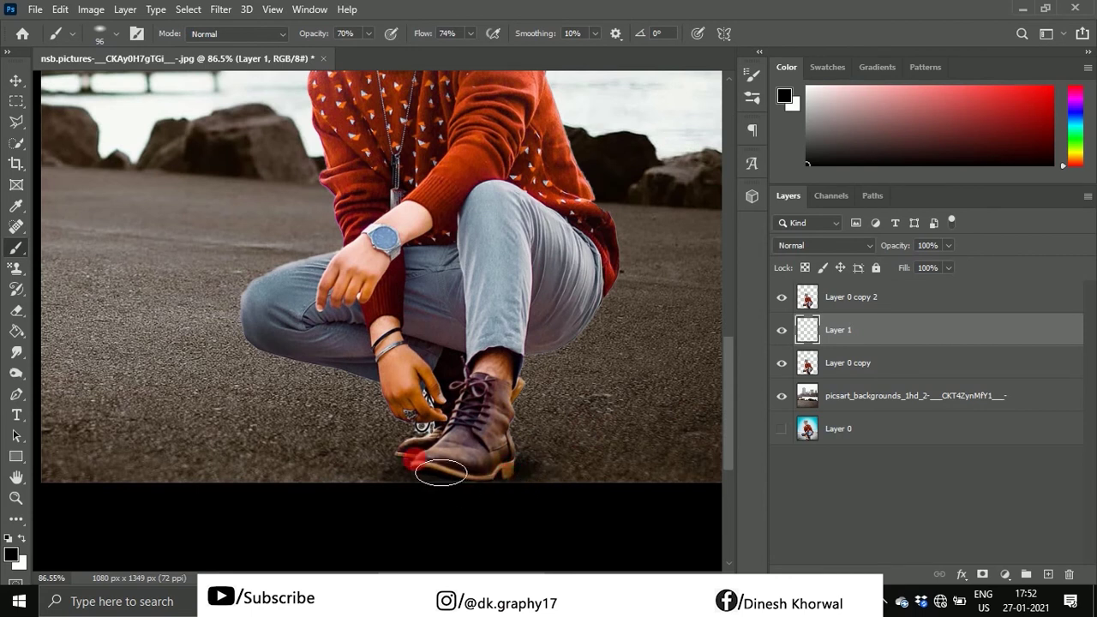
Drop brush flow to 19%, enlarge it to 154 px, and darken the ground shadow.
{"action": "left_click", "coordinate": [370, 33]}
{"action": "left_click_drag", "start_coordinate": [470, 34], "coordinate": [437, 56]}
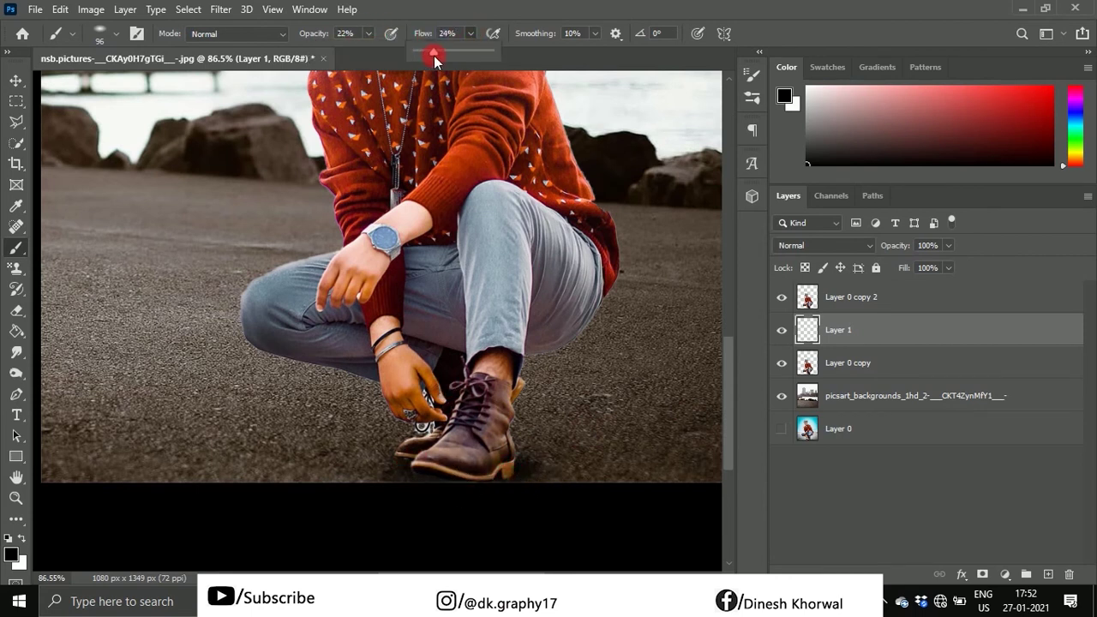
{"action": "left_click_drag", "start_coordinate": [433, 57], "coordinate": [429, 56]}
{"action": "left_click", "coordinate": [796, 503]}
{"action": "left_click", "coordinate": [279, 431]}
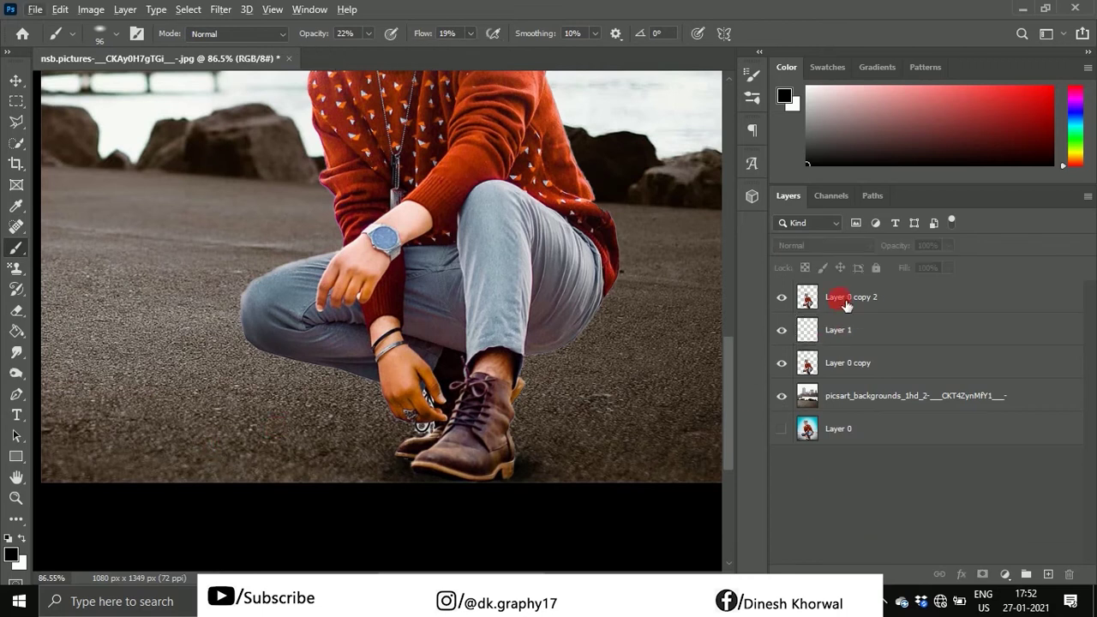
{"action": "left_click", "coordinate": [840, 330]}
{"action": "left_click_drag", "start_coordinate": [359, 418], "coordinate": [359, 454]}
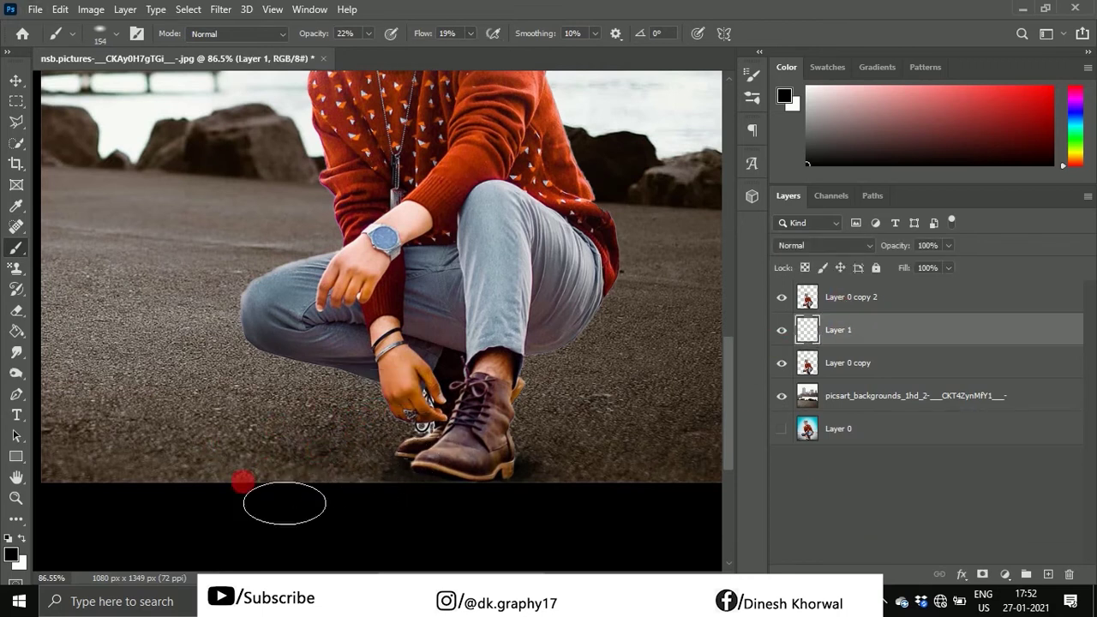
{"action": "mouse_move", "coordinate": [360, 442]}
{"action": "left_mouse_down"}
{"action": "mouse_move", "coordinate": [339, 485]}
{"action": "mouse_move", "coordinate": [465, 437]}
{"action": "left_mouse_up"}
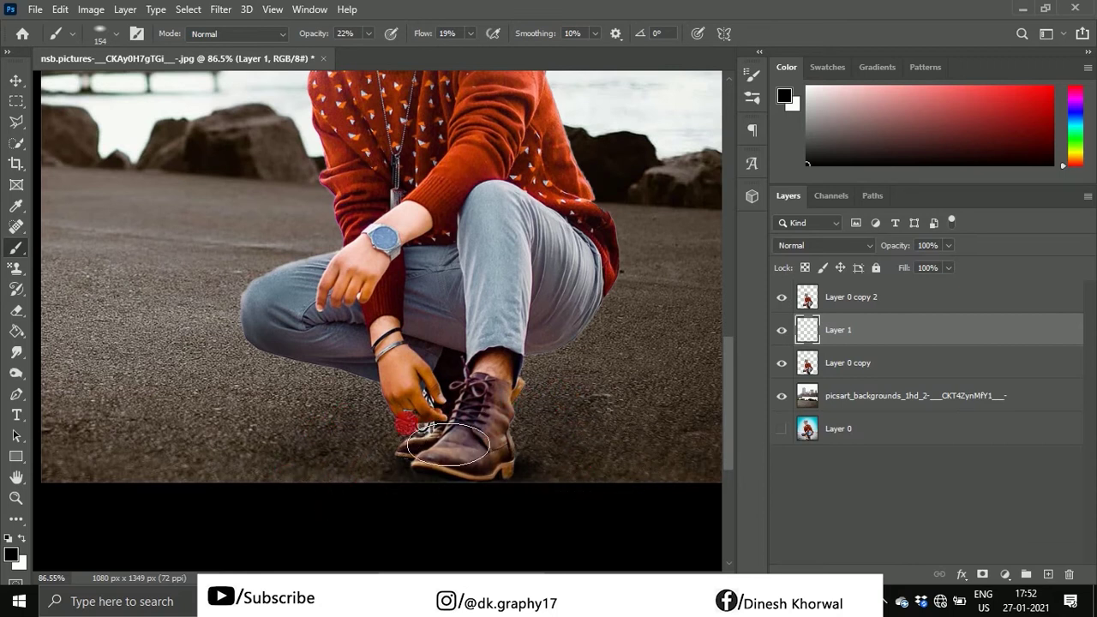
{"action": "scroll", "coordinate": [465, 437], "scroll_direction": "down", "scroll_amount": 4}
{"action": "left_click_drag", "start_coordinate": [322, 555], "coordinate": [412, 449]}
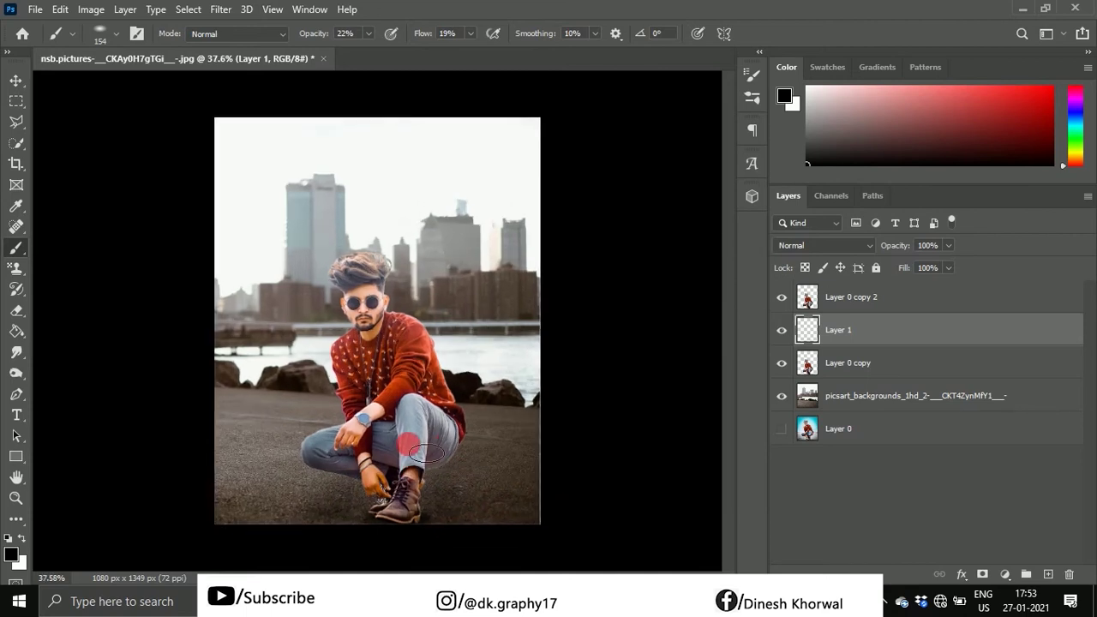
Drag Light Phill.png from Pictures > Background collection > Png into Photoshop.
{"action": "left_click", "coordinate": [848, 297]}
{"action": "left_click", "coordinate": [1022, 8]}
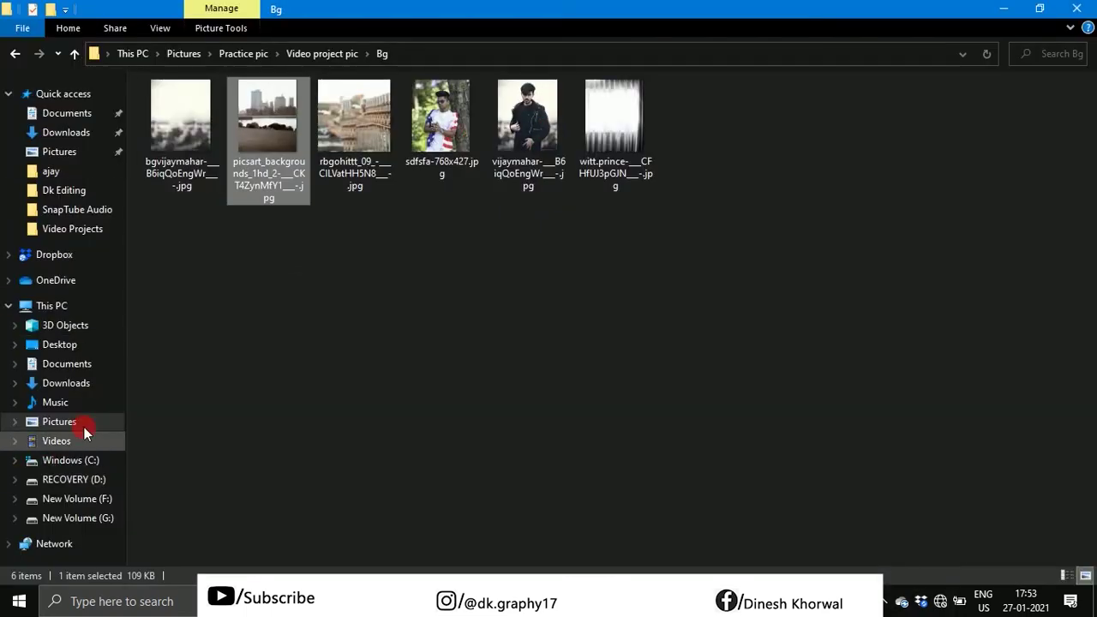
{"action": "left_click", "coordinate": [84, 427]}
{"action": "double_click", "coordinate": [273, 130]}
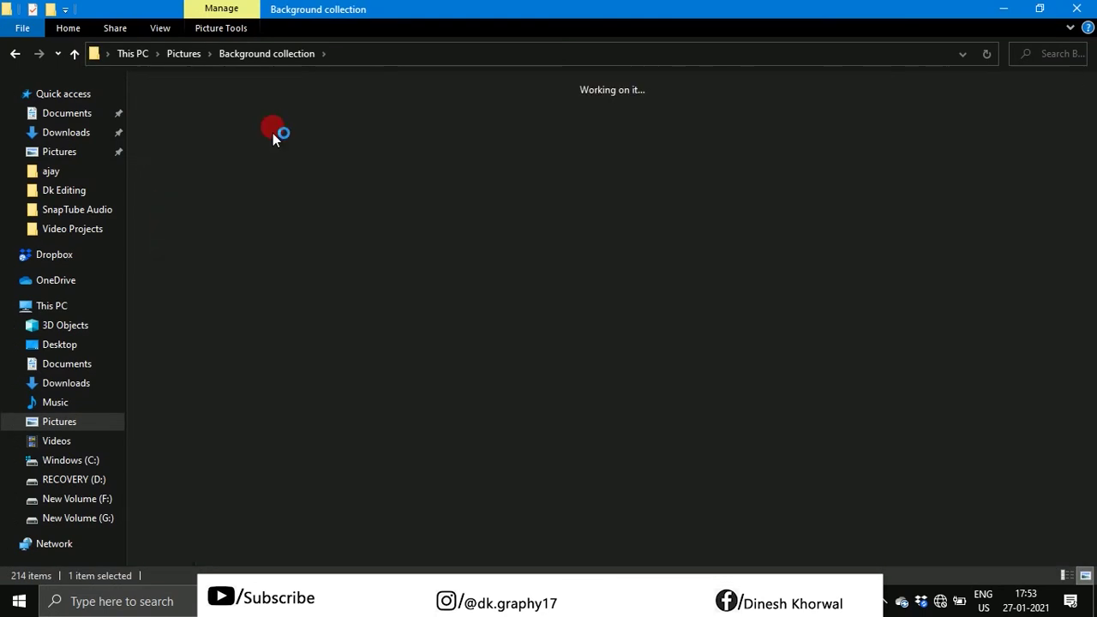
{"action": "double_click", "coordinate": [273, 133]}
{"action": "left_click_drag", "start_coordinate": [355, 128], "coordinate": [486, 439]}
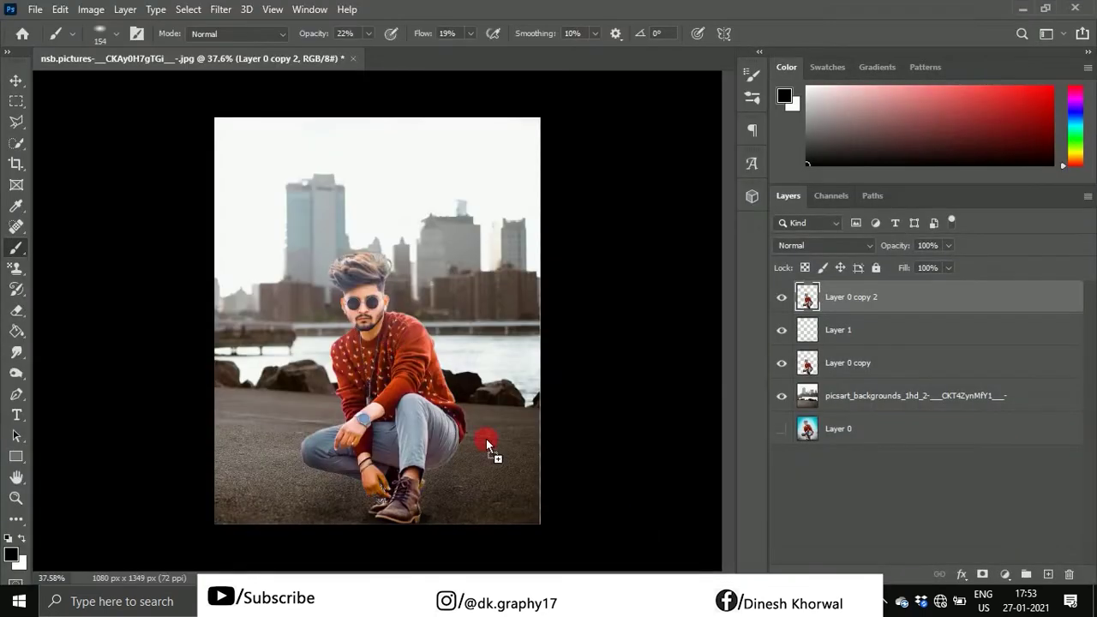
Place the light flare behind the man, rasterize it, move it below Layer 1, and enlarge it.
{"action": "left_click_drag", "start_coordinate": [385, 296], "coordinate": [396, 304]}
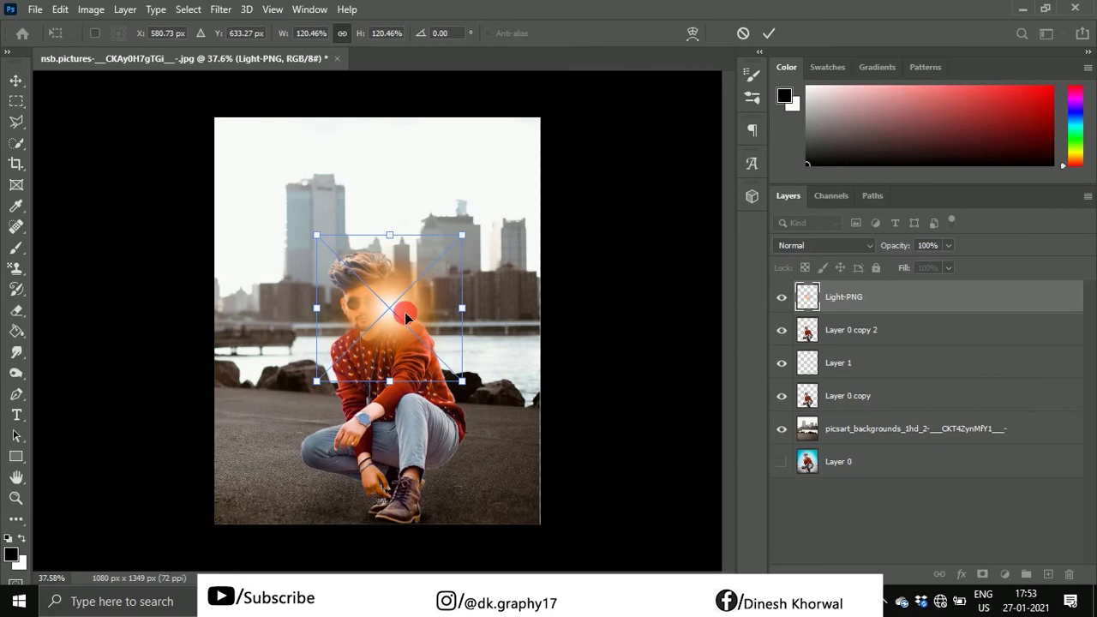
{"action": "key", "text": "b"}
{"action": "right_click", "coordinate": [862, 295]}
{"action": "left_click", "coordinate": [865, 294]}
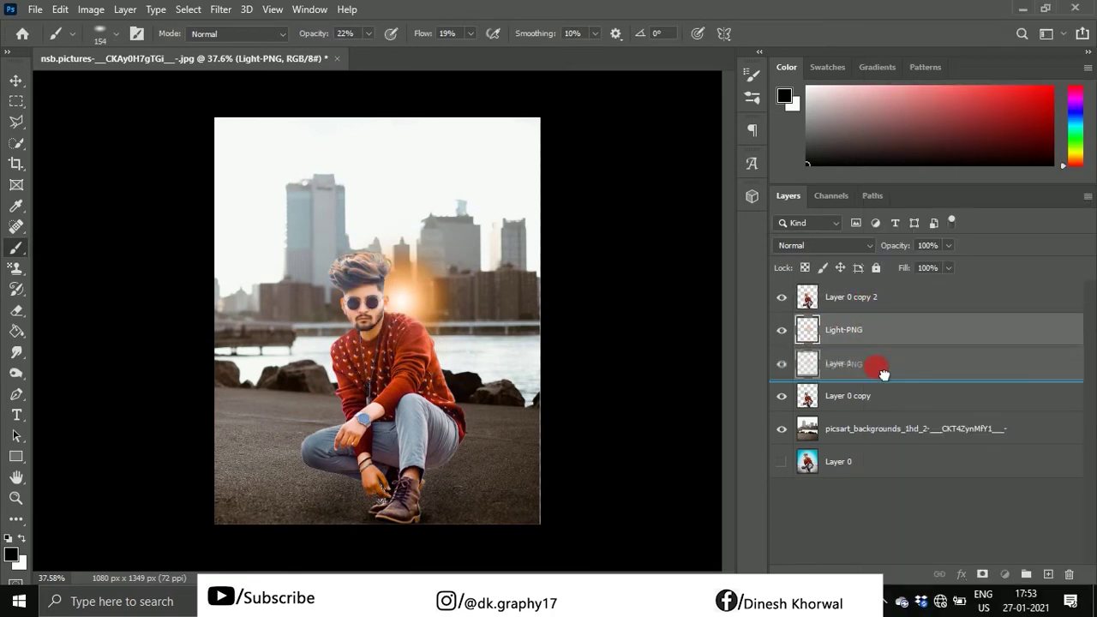
{"action": "left_click_drag", "start_coordinate": [865, 329], "coordinate": [874, 351]}
{"action": "left_click", "coordinate": [16, 80]}
{"action": "key", "text": "ctrl+t"}
{"action": "left_click_drag", "start_coordinate": [470, 230], "coordinate": [501, 221]}
Set the flare to 30% opacity and 73% fill, then stamp all layers into a new top layer.
{"action": "left_click", "coordinate": [948, 245]}
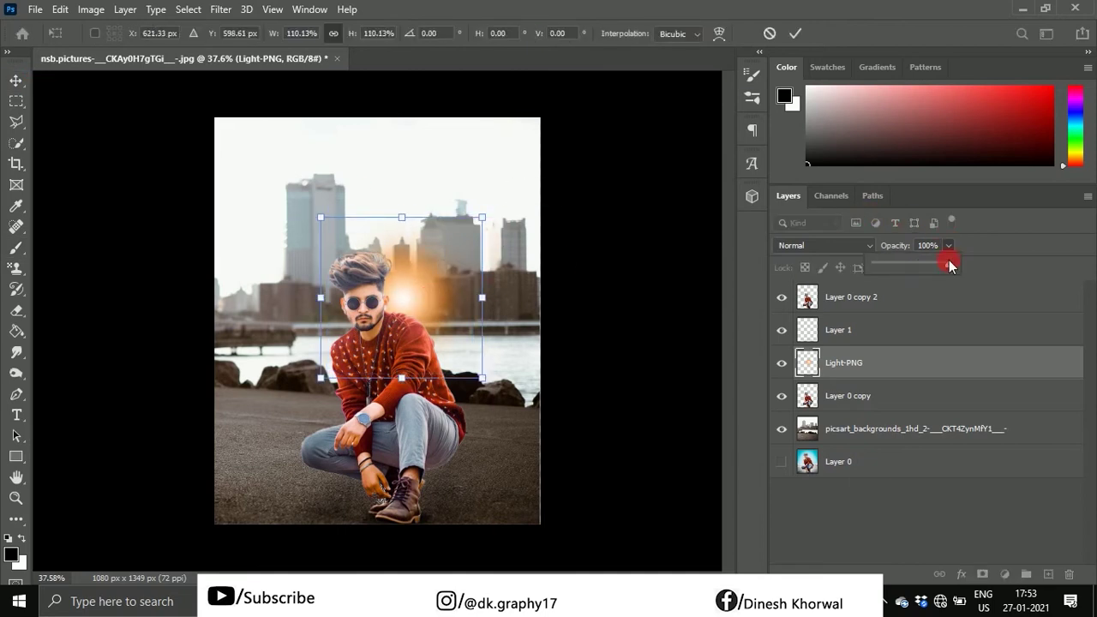
{"action": "left_click_drag", "start_coordinate": [906, 270], "coordinate": [896, 266]}
{"action": "left_click", "coordinate": [948, 268]}
{"action": "left_click_drag", "start_coordinate": [947, 283], "coordinate": [930, 284]}
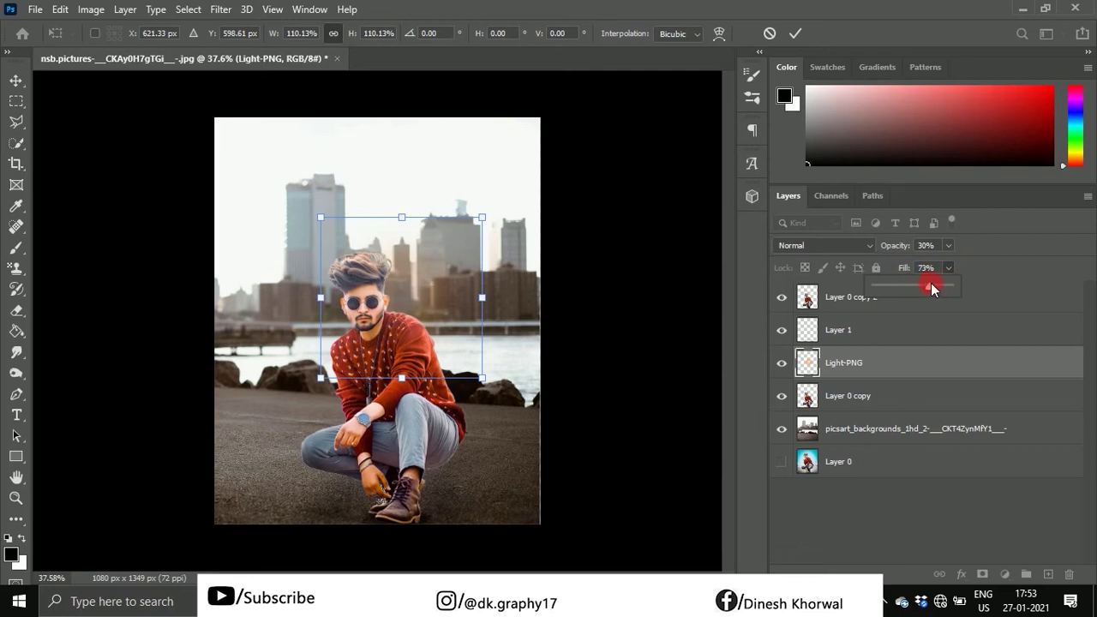
{"action": "left_click", "coordinate": [881, 311]}
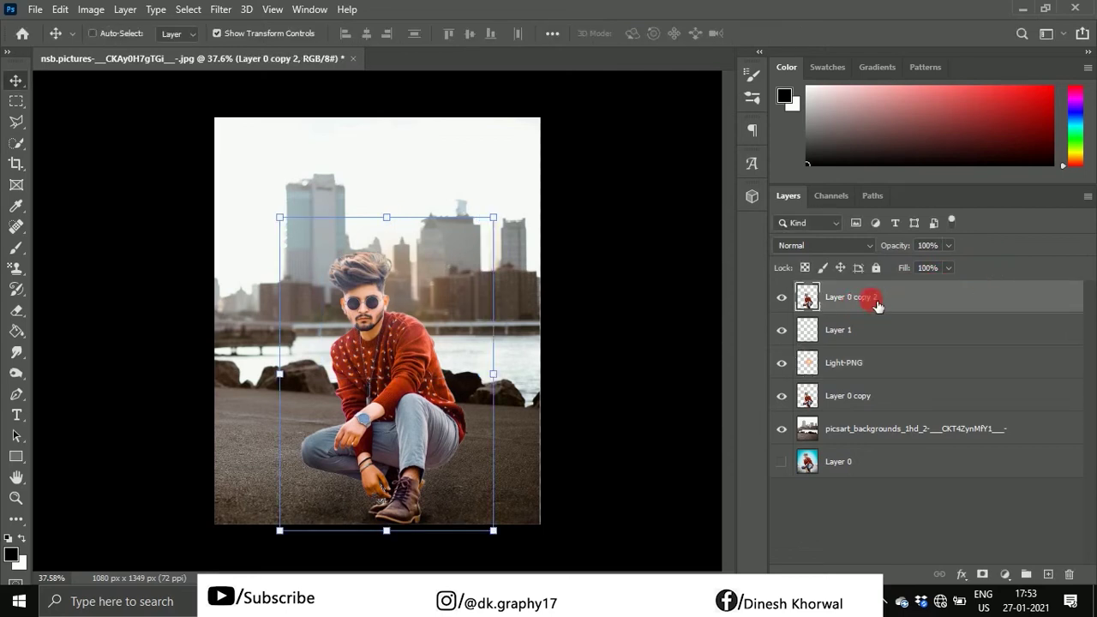
{"action": "key", "text": "ctrl+shift+alt+e"}
{"action": "left_click", "coordinate": [219, 9]}
{"action": "left_click", "coordinate": [265, 107]}
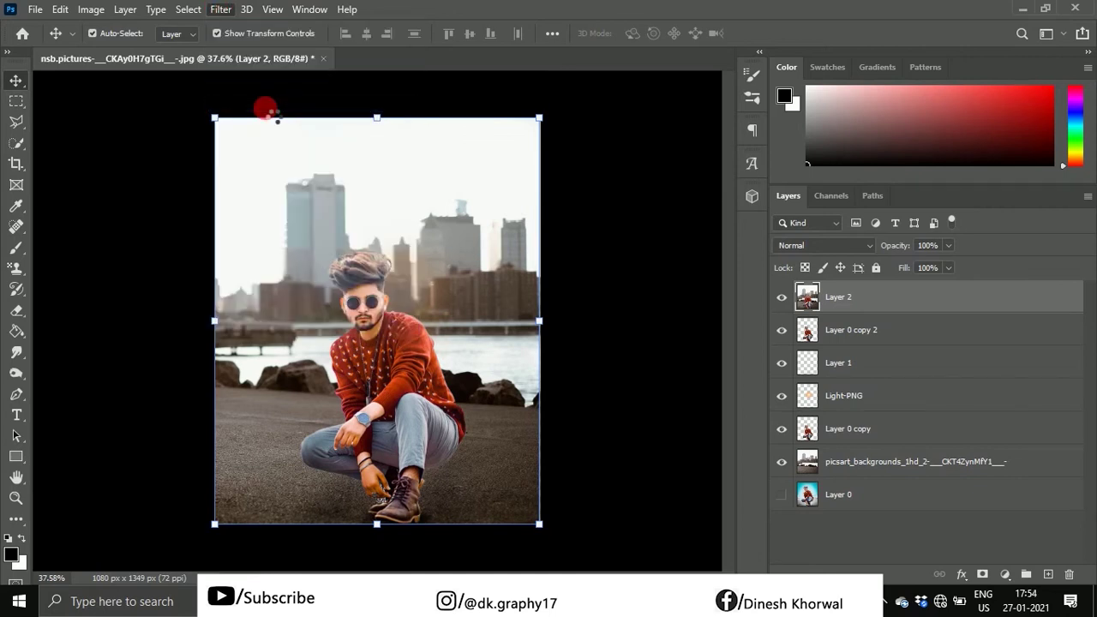
Warm the temperature to +7, set Tint +14 and Exposure +0.12.
{"action": "scroll", "coordinate": [844, 286], "scroll_direction": "up", "scroll_amount": 5}
{"action": "scroll", "coordinate": [841, 285], "scroll_direction": "up", "scroll_amount": 5}
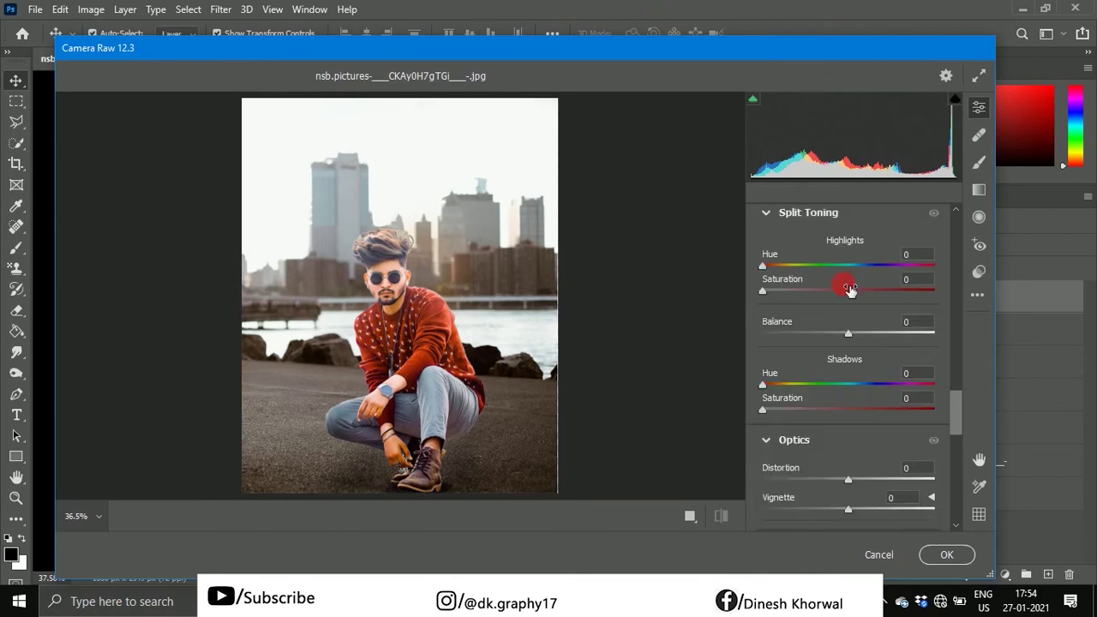
{"action": "scroll", "coordinate": [846, 288], "scroll_direction": "up", "scroll_amount": 5}
{"action": "scroll", "coordinate": [848, 290], "scroll_direction": "up", "scroll_amount": 5}
{"action": "scroll", "coordinate": [844, 290], "scroll_direction": "up", "scroll_amount": 5}
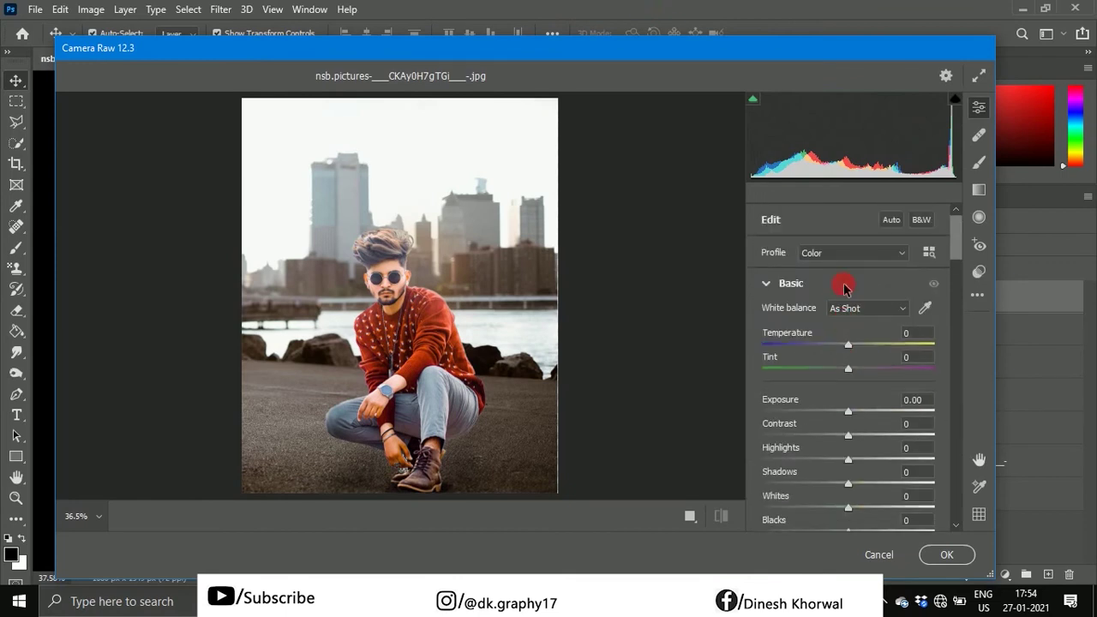
{"action": "left_click_drag", "start_coordinate": [853, 348], "coordinate": [865, 374]}
{"action": "double_click", "coordinate": [864, 370]}
{"action": "type", "text": "1"}
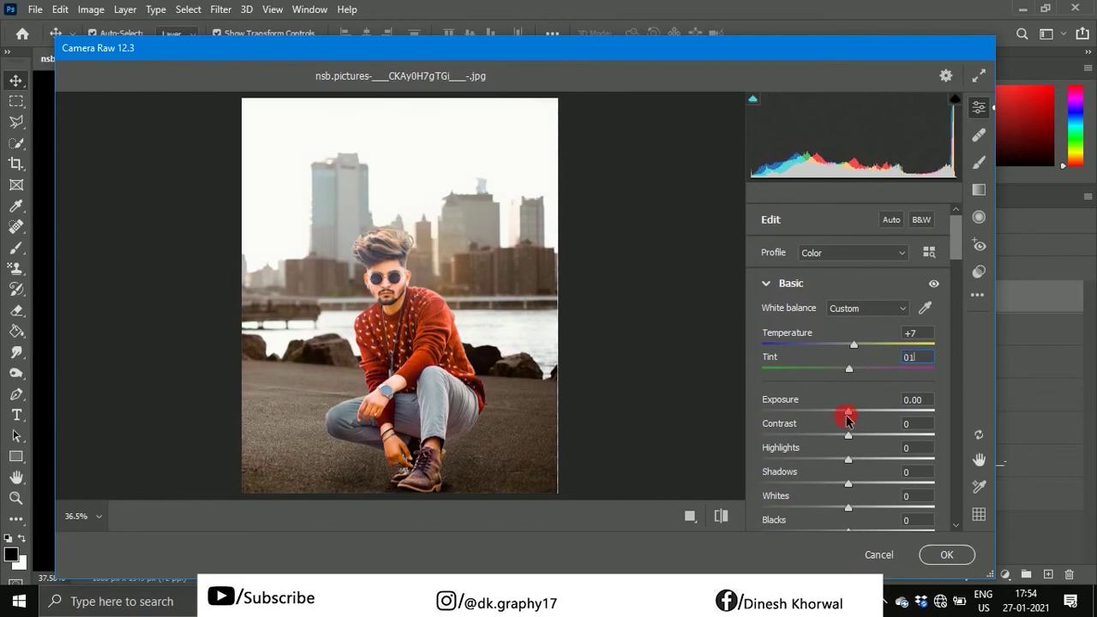
{"action": "type", "text": "4"}
{"action": "key", "text": "Return"}
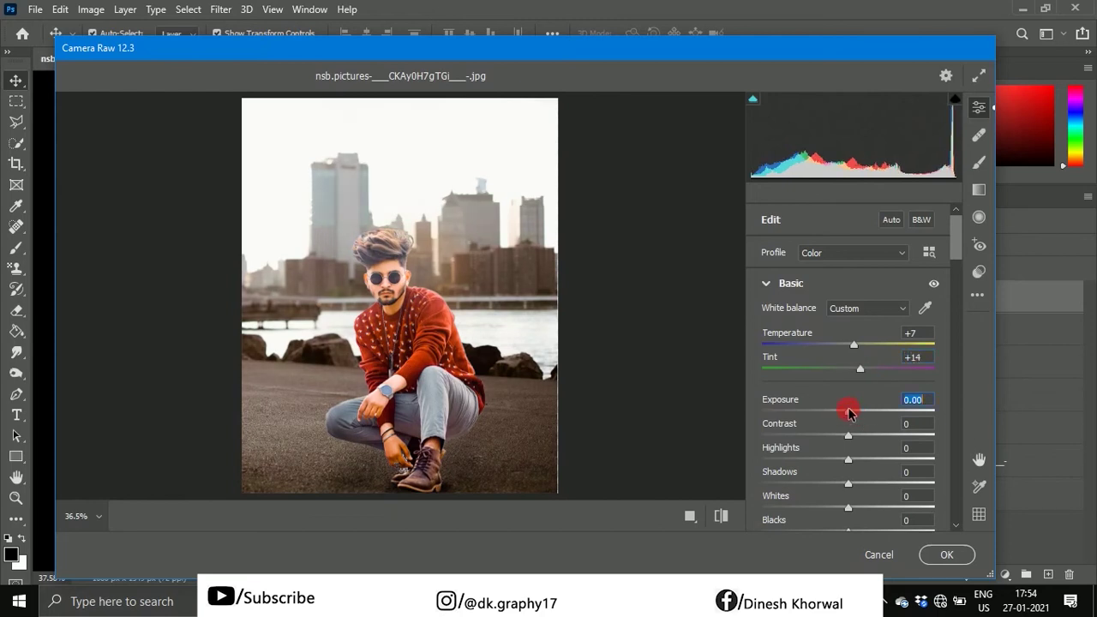
{"action": "type", "text": "0.12"}
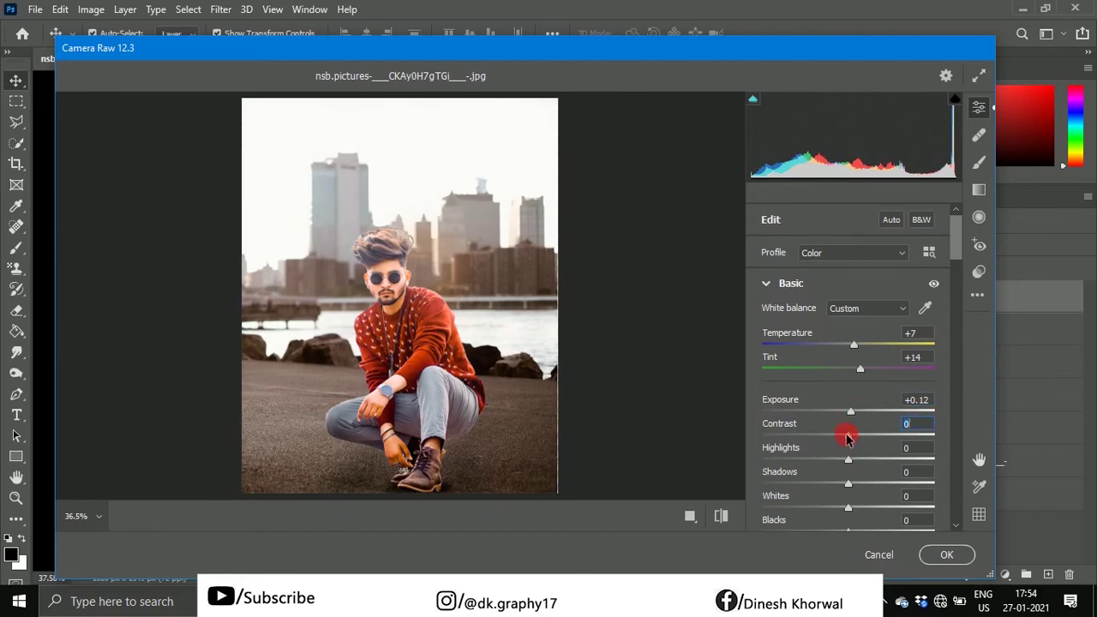
Set Contrast -9, Highlights -26, Shadows +36, Whites -4 and Blacks +6.
{"action": "left_click_drag", "start_coordinate": [847, 438], "coordinate": [838, 439]}
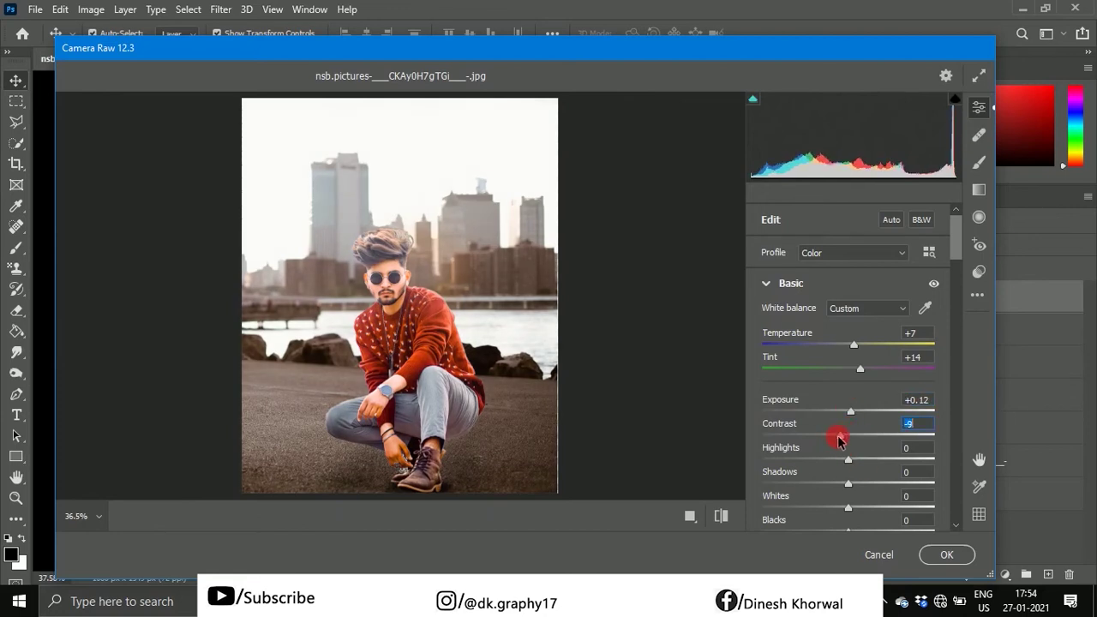
{"action": "left_click_drag", "start_coordinate": [849, 462], "coordinate": [826, 464]}
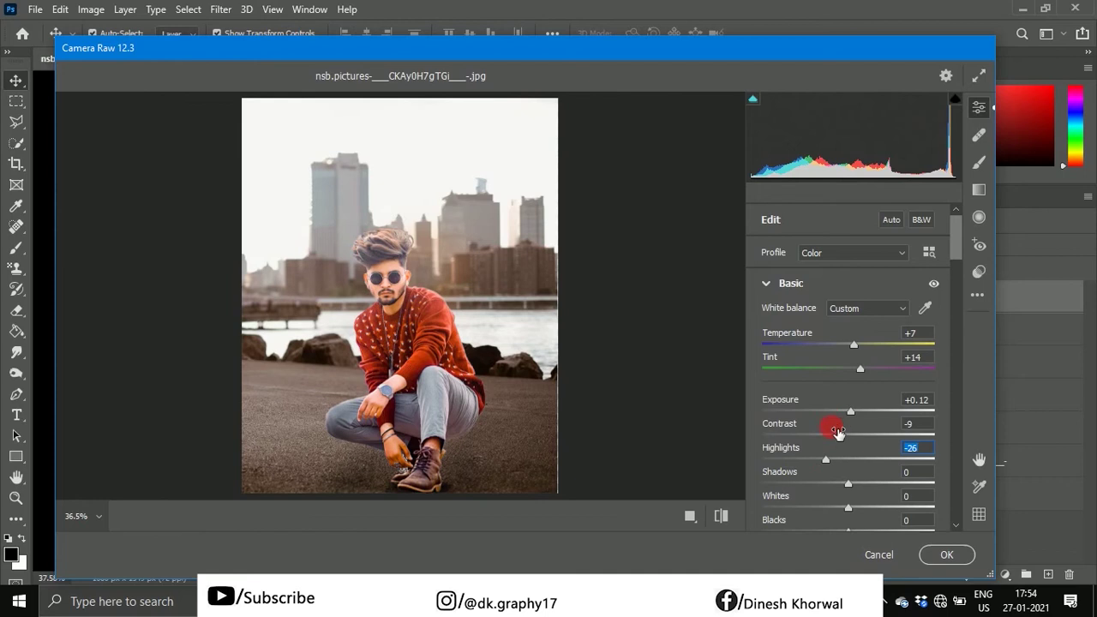
{"action": "left_click_drag", "start_coordinate": [850, 488], "coordinate": [886, 486]}
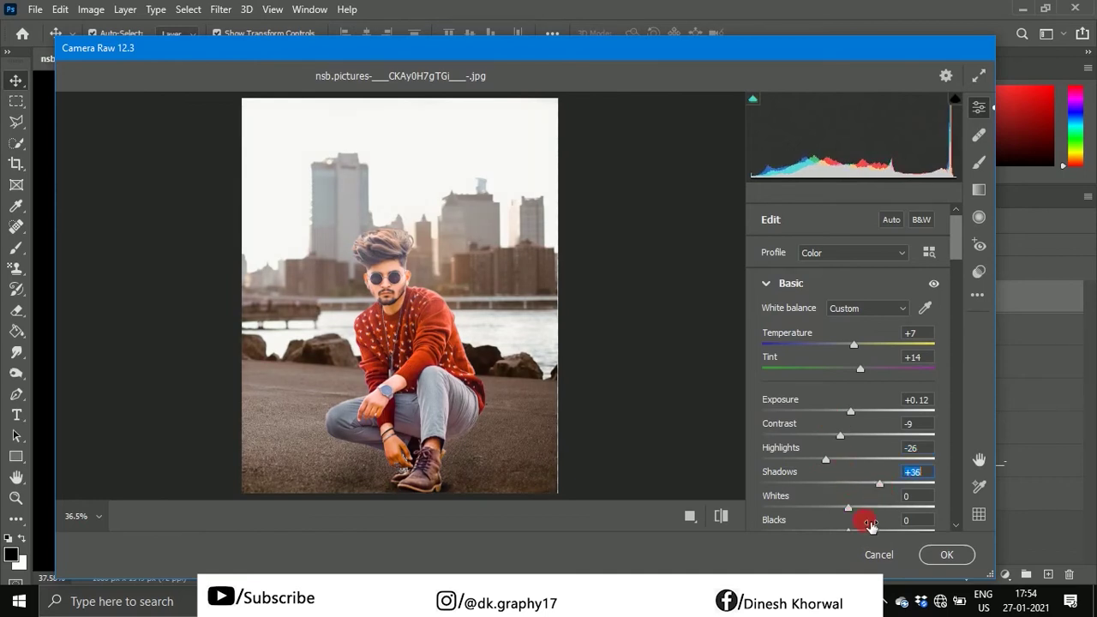
{"action": "scroll", "coordinate": [849, 511], "scroll_direction": "down", "scroll_amount": 1}
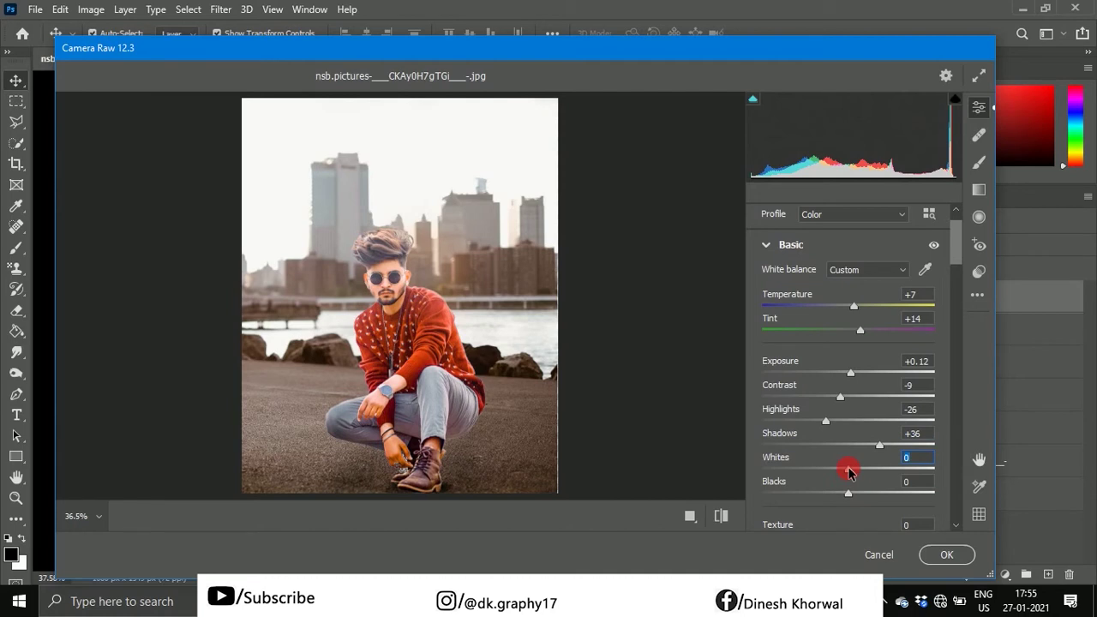
{"action": "left_click_drag", "start_coordinate": [848, 471], "coordinate": [845, 473]}
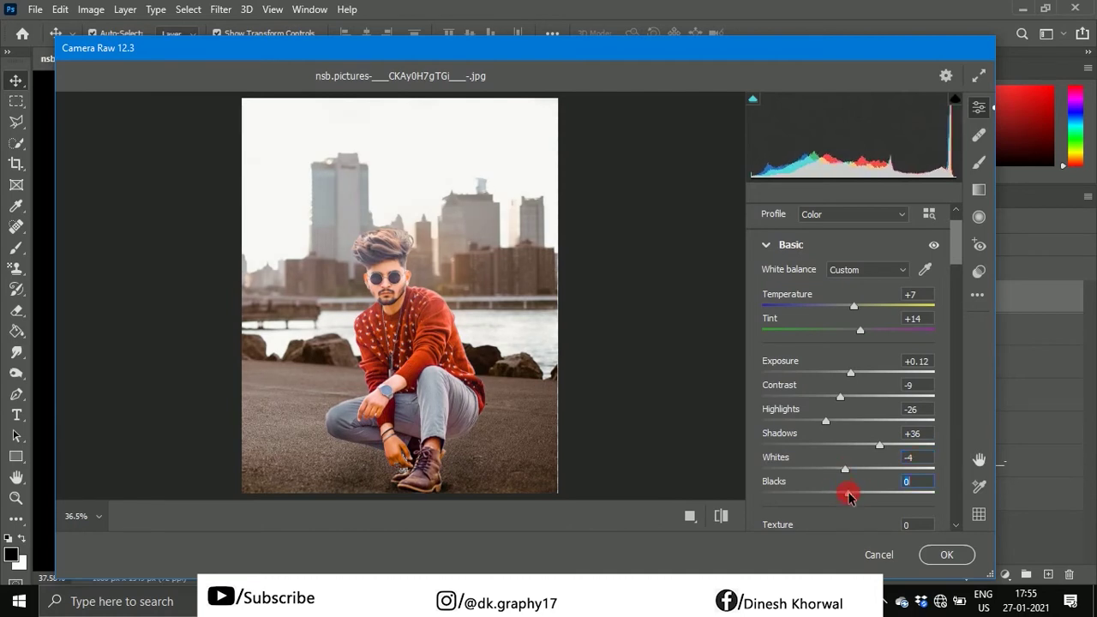
{"action": "left_click_drag", "start_coordinate": [848, 497], "coordinate": [862, 497]}
Set Clarity +11, Vibrance +64 and Saturation -10.
{"action": "scroll", "coordinate": [858, 490], "scroll_direction": "down", "scroll_amount": 1}
{"action": "scroll", "coordinate": [857, 488], "scroll_direction": "down", "scroll_amount": 3}
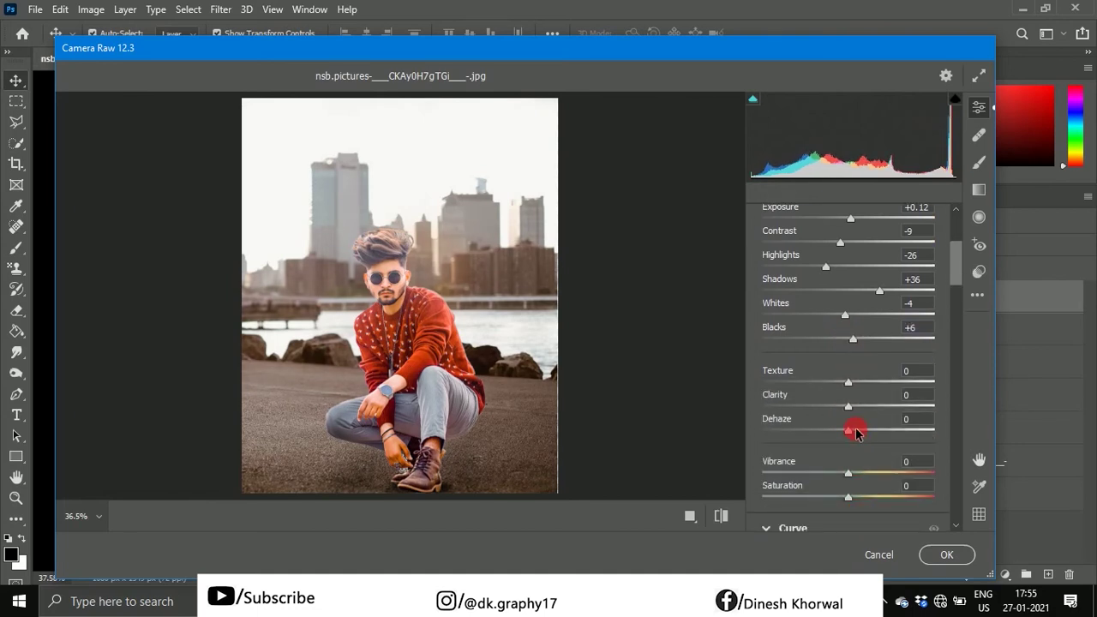
{"action": "left_click_drag", "start_coordinate": [846, 404], "coordinate": [854, 409]}
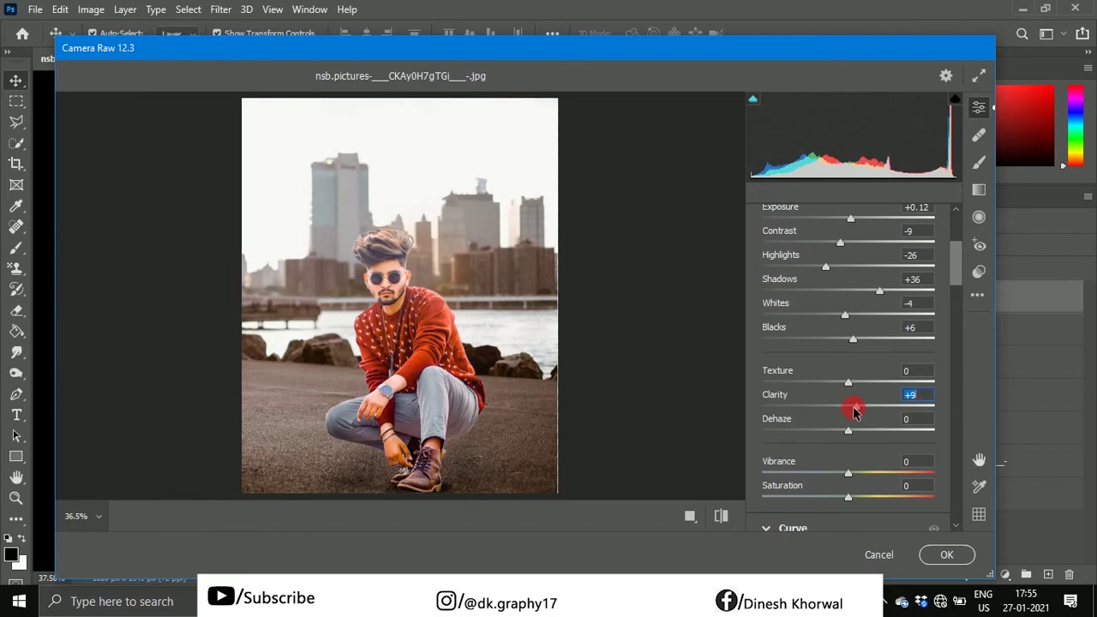
{"action": "scroll", "coordinate": [854, 411], "scroll_direction": "down", "scroll_amount": 2}
{"action": "left_click_drag", "start_coordinate": [846, 397], "coordinate": [900, 403]}
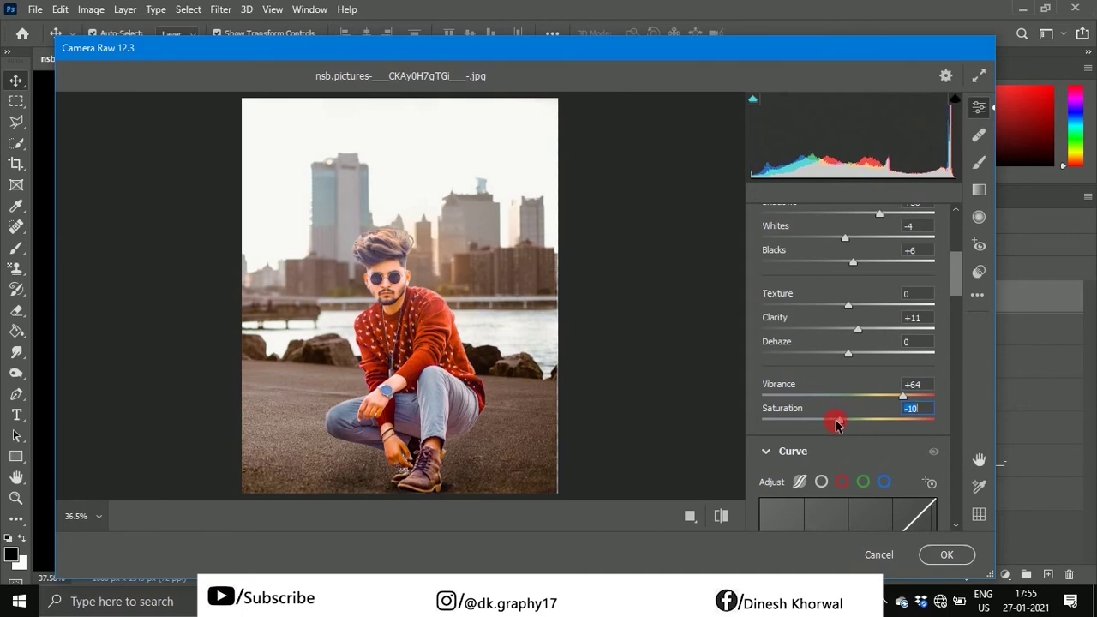
{"action": "scroll", "coordinate": [848, 432], "scroll_direction": "down", "scroll_amount": 1}
{"action": "scroll", "coordinate": [855, 436], "scroll_direction": "down", "scroll_amount": 3}
{"action": "scroll", "coordinate": [855, 439], "scroll_direction": "down", "scroll_amount": 2}
{"action": "scroll", "coordinate": [851, 433], "scroll_direction": "up", "scroll_amount": 1}
Desaturate and slightly brighten the reds and oranges in the Color Mixer.
{"action": "scroll", "coordinate": [857, 436], "scroll_direction": "down", "scroll_amount": 2}
{"action": "scroll", "coordinate": [856, 437], "scroll_direction": "down", "scroll_amount": 3}
{"action": "left_click", "coordinate": [770, 332]}
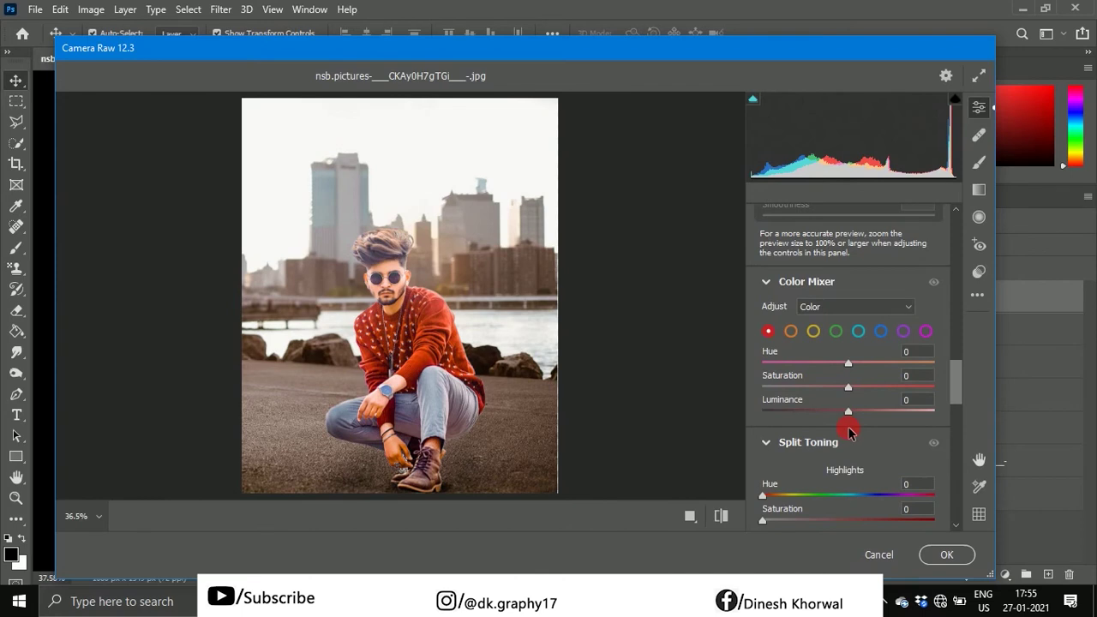
{"action": "left_click_drag", "start_coordinate": [850, 390], "coordinate": [789, 403]}
{"action": "left_click", "coordinate": [849, 412]}
{"action": "left_click_drag", "start_coordinate": [856, 415], "coordinate": [850, 412]}
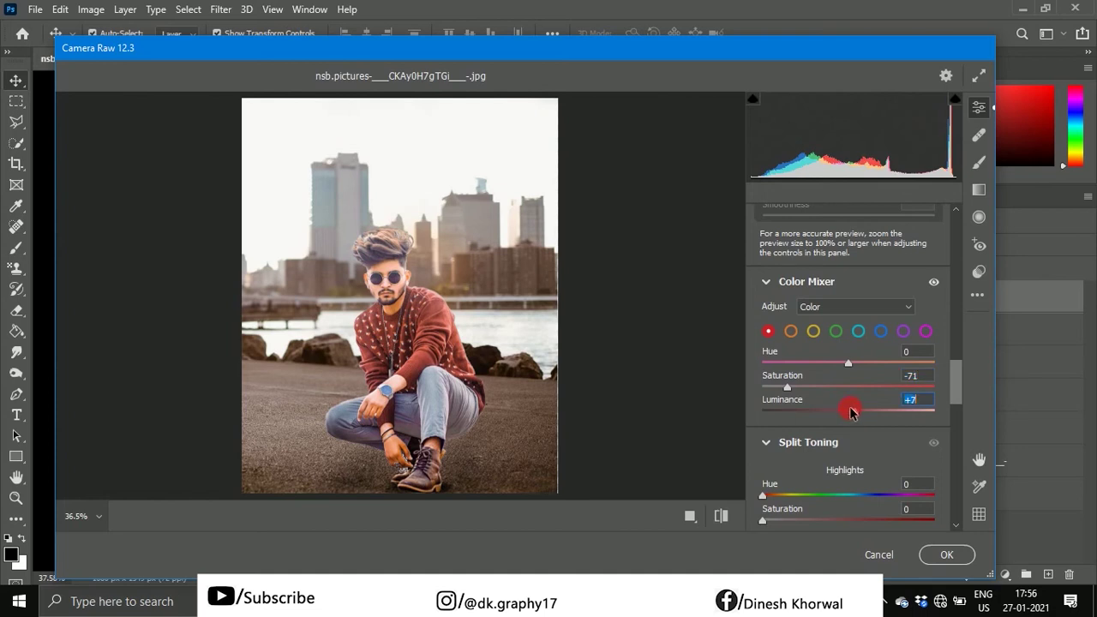
{"action": "left_click", "coordinate": [790, 331]}
{"action": "left_click_drag", "start_coordinate": [848, 387], "coordinate": [825, 390]}
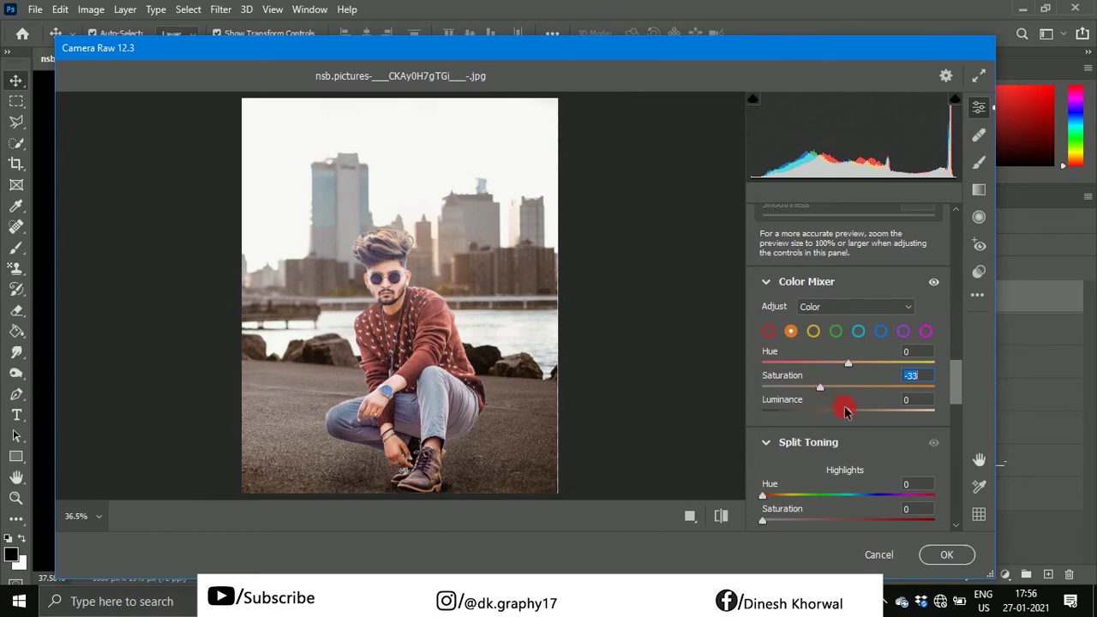
{"action": "mouse_move", "coordinate": [847, 415]}
{"action": "left_mouse_down"}
{"action": "mouse_move", "coordinate": [908, 408]}
{"action": "mouse_move", "coordinate": [886, 416]}
{"action": "left_mouse_up"}
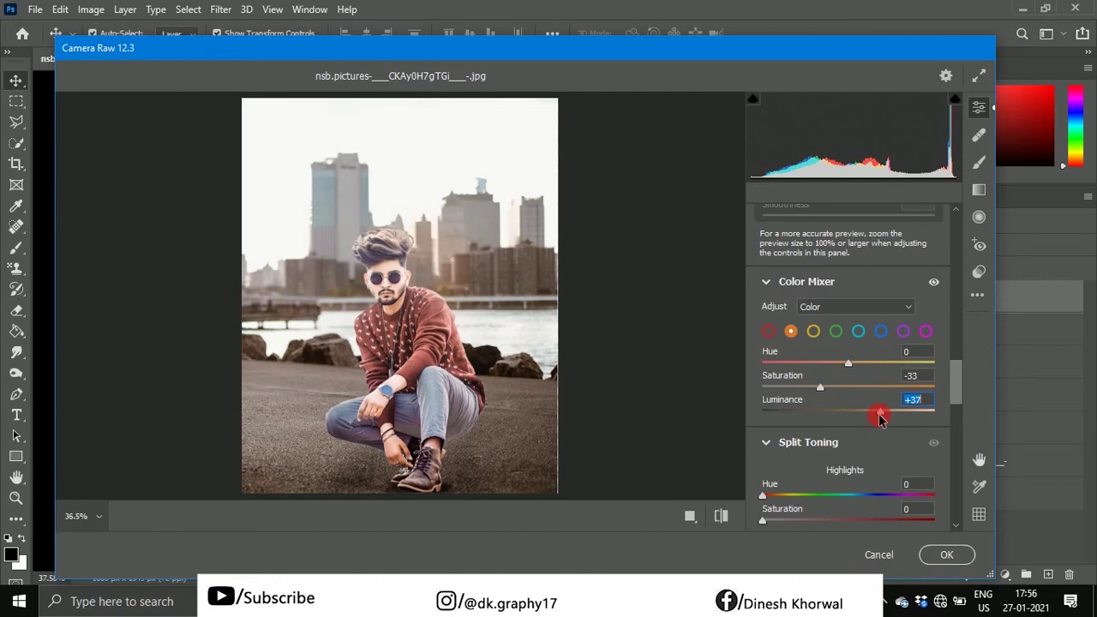
Desaturate and darken the yellows; take greens to -100 saturation and brighten them.
{"action": "left_click", "coordinate": [813, 330]}
{"action": "left_click_drag", "start_coordinate": [849, 387], "coordinate": [800, 392]}
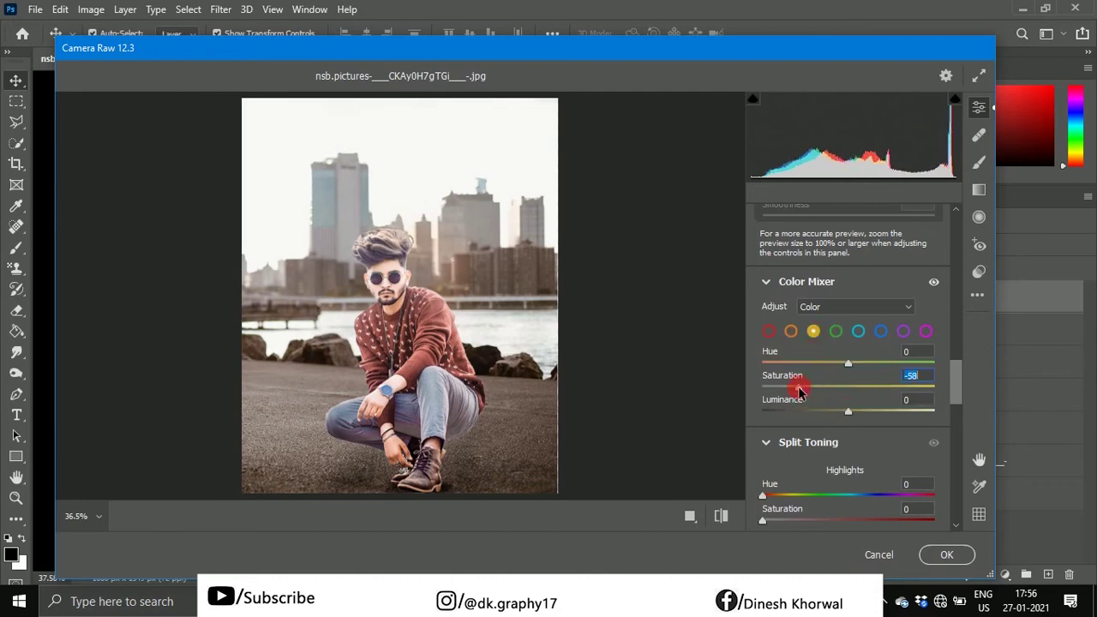
{"action": "type", "text": "8"}
{"action": "type", "text": "-83"}
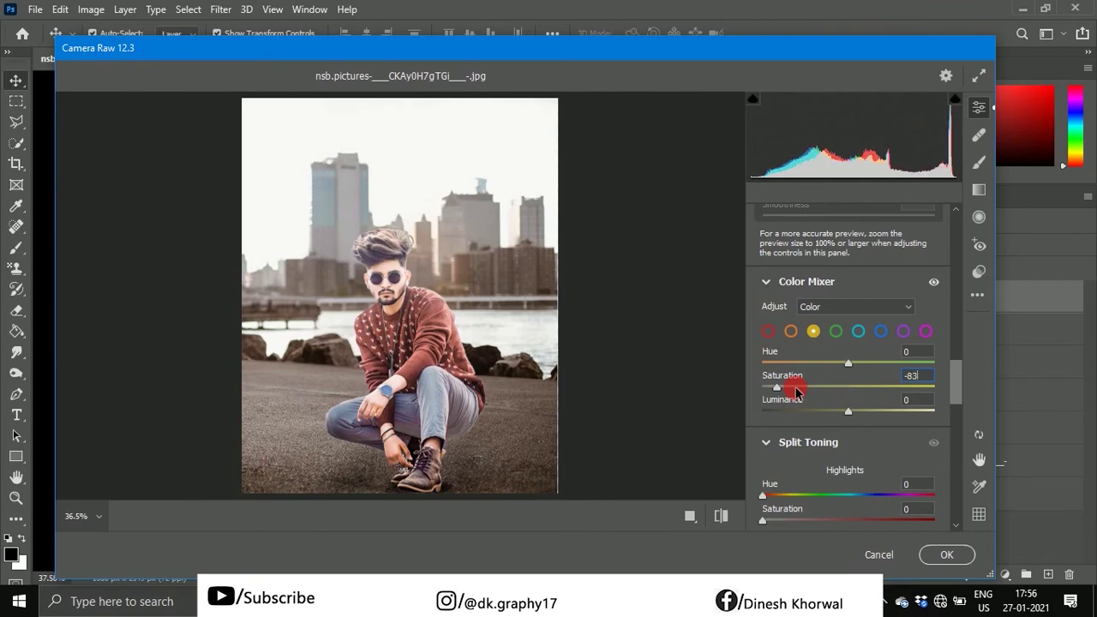
{"action": "left_click_drag", "start_coordinate": [855, 420], "coordinate": [793, 417]}
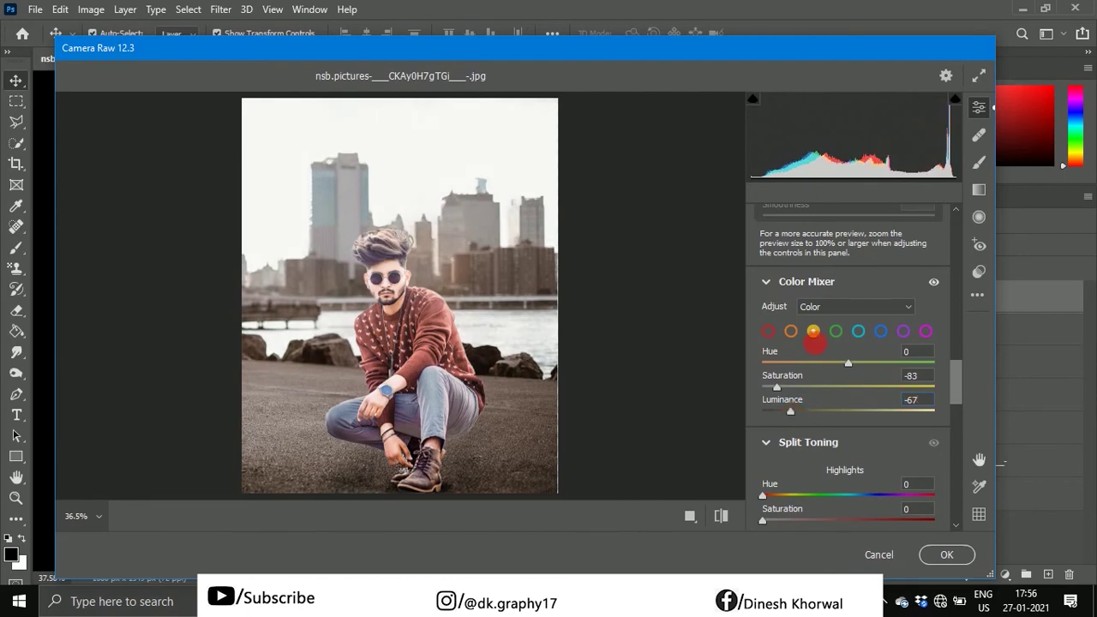
{"action": "left_click", "coordinate": [837, 332]}
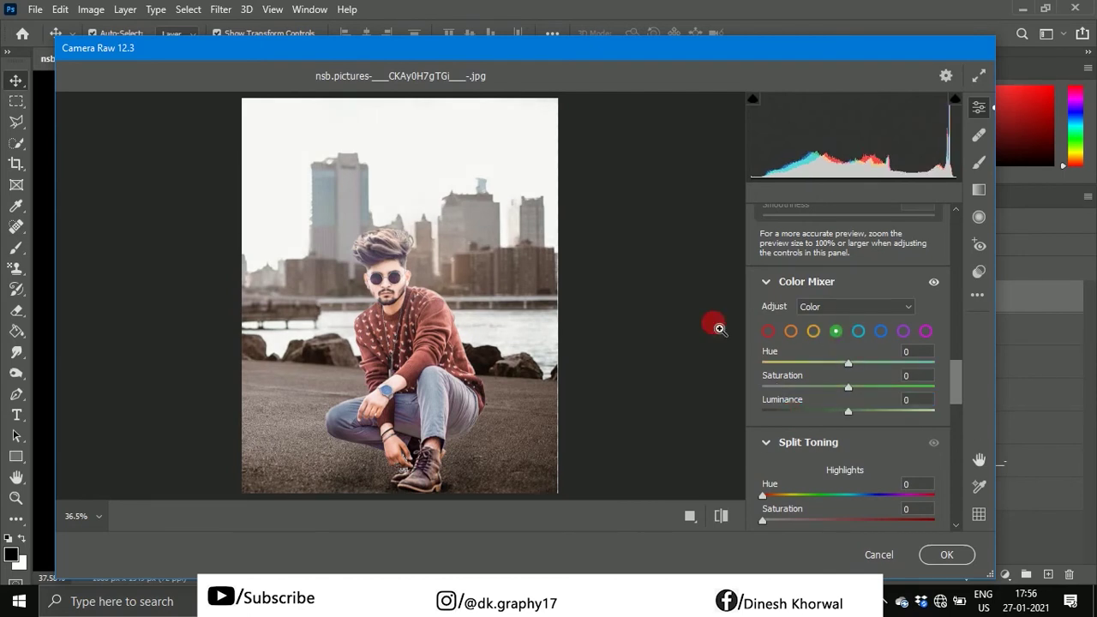
{"action": "left_click_drag", "start_coordinate": [845, 390], "coordinate": [747, 387]}
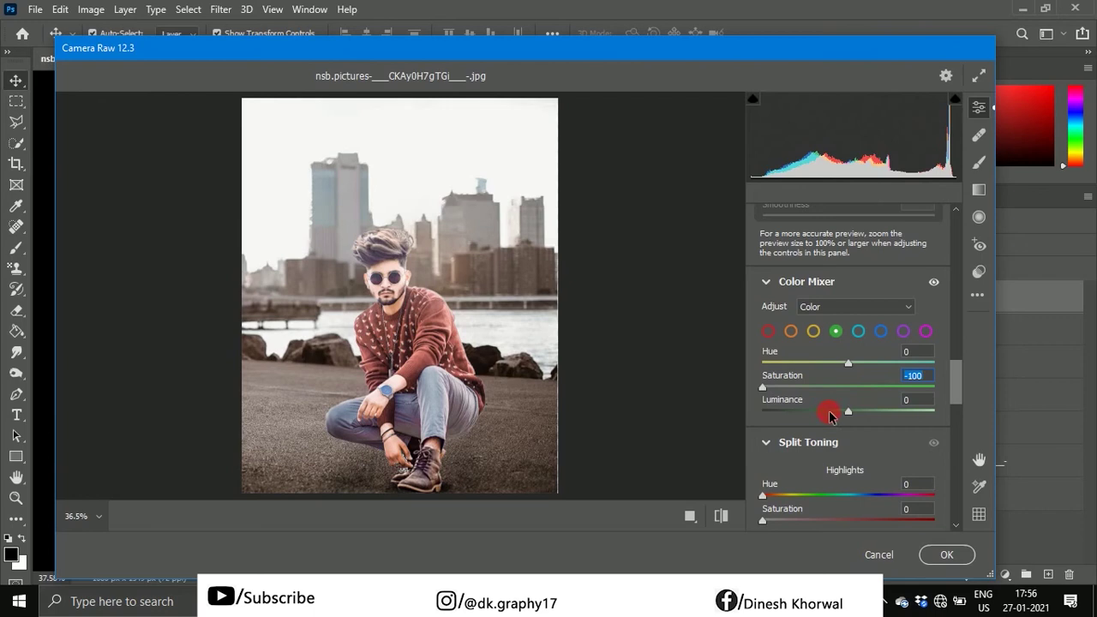
{"action": "left_click_drag", "start_coordinate": [842, 415], "coordinate": [862, 411]}
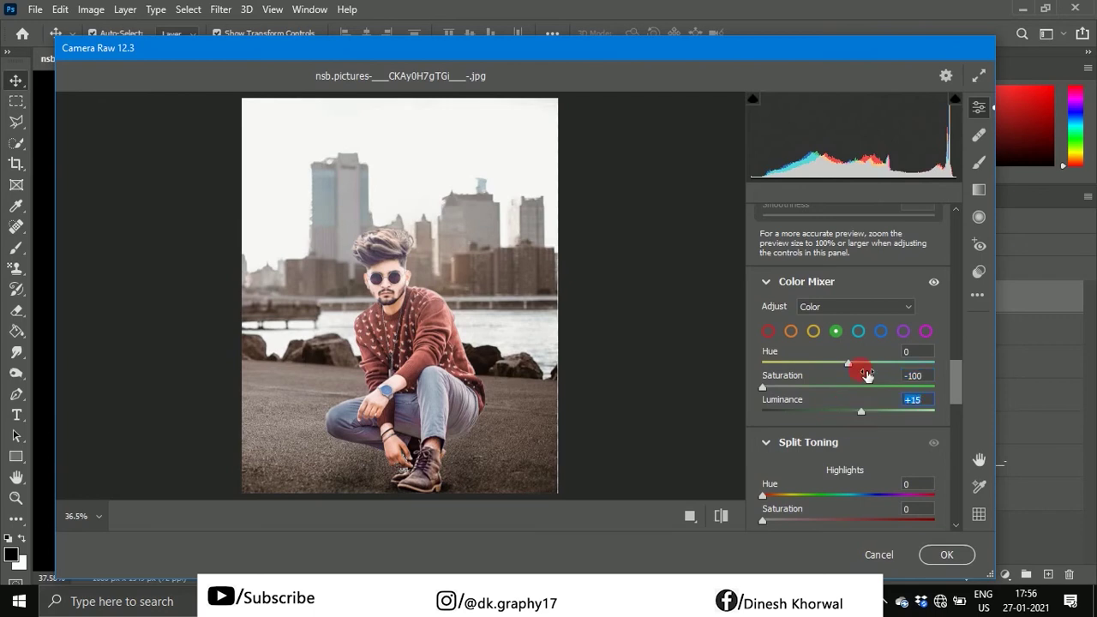
Fully desaturate aquas and blues, brighten aquas, shift and darken blues, then select purples.
{"action": "left_click", "coordinate": [859, 332]}
{"action": "left_click_drag", "start_coordinate": [860, 390], "coordinate": [763, 390]}
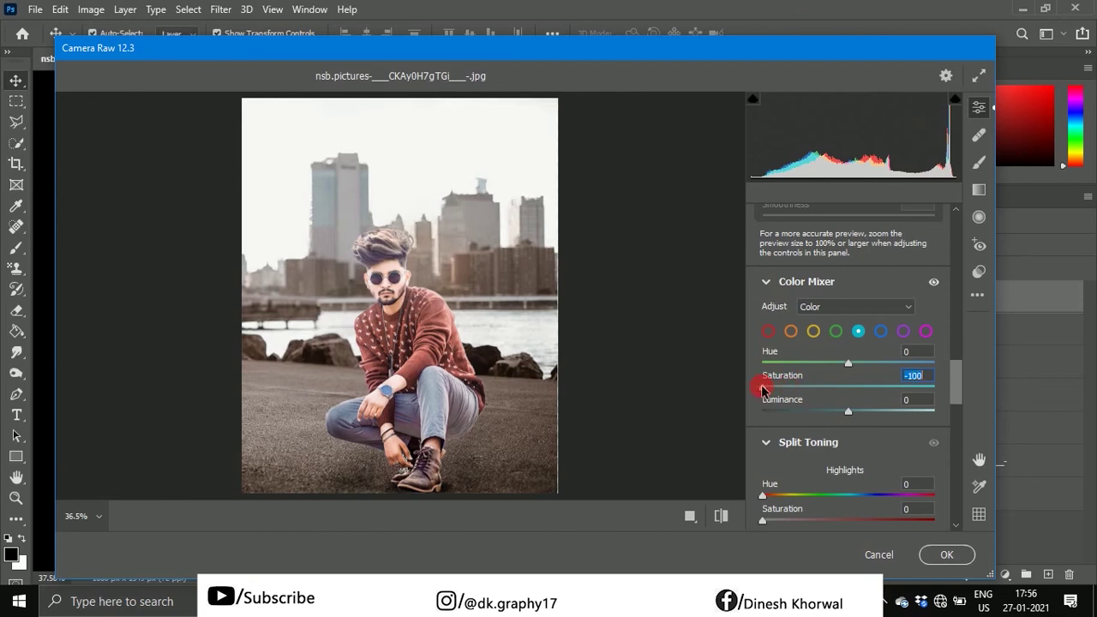
{"action": "left_click_drag", "start_coordinate": [854, 417], "coordinate": [872, 412]}
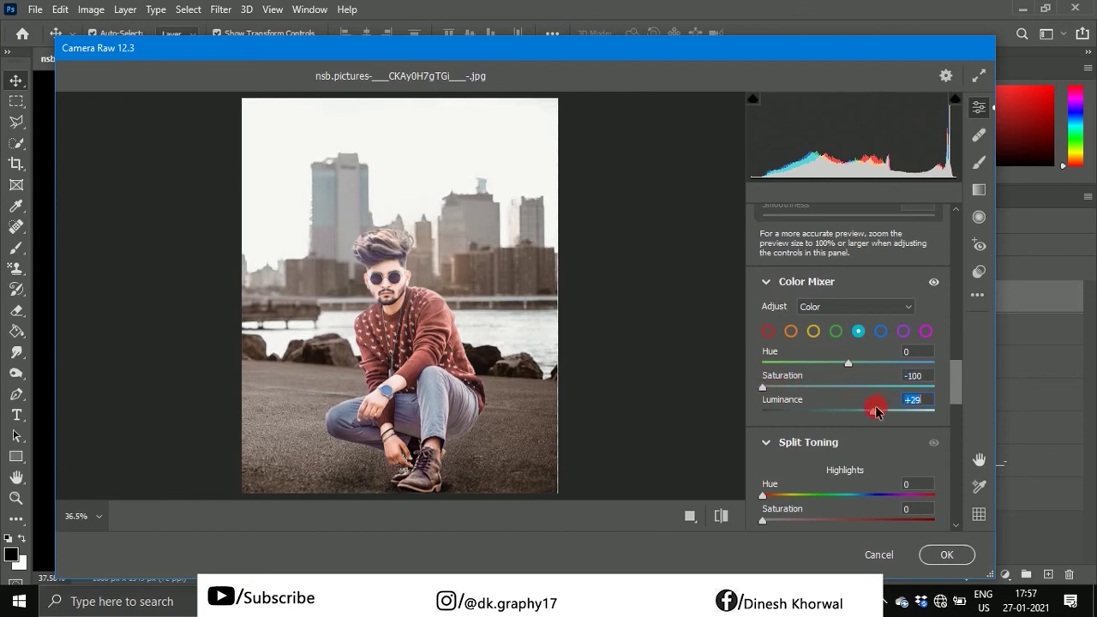
{"action": "left_click", "coordinate": [879, 333]}
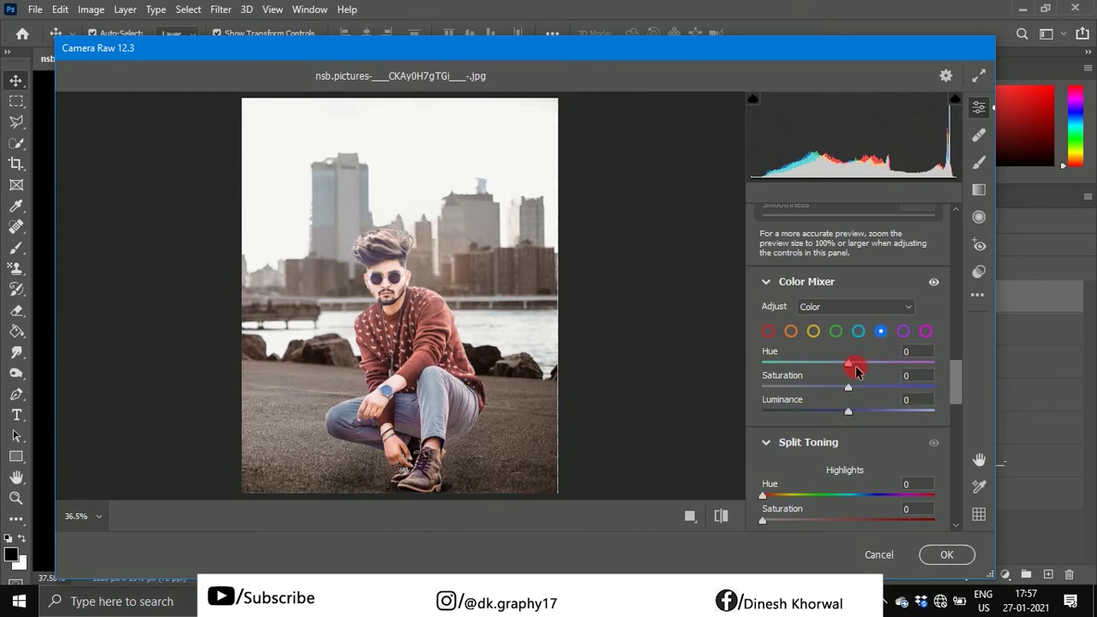
{"action": "left_click_drag", "start_coordinate": [849, 367], "coordinate": [820, 368]}
{"action": "left_click_drag", "start_coordinate": [848, 387], "coordinate": [727, 385]}
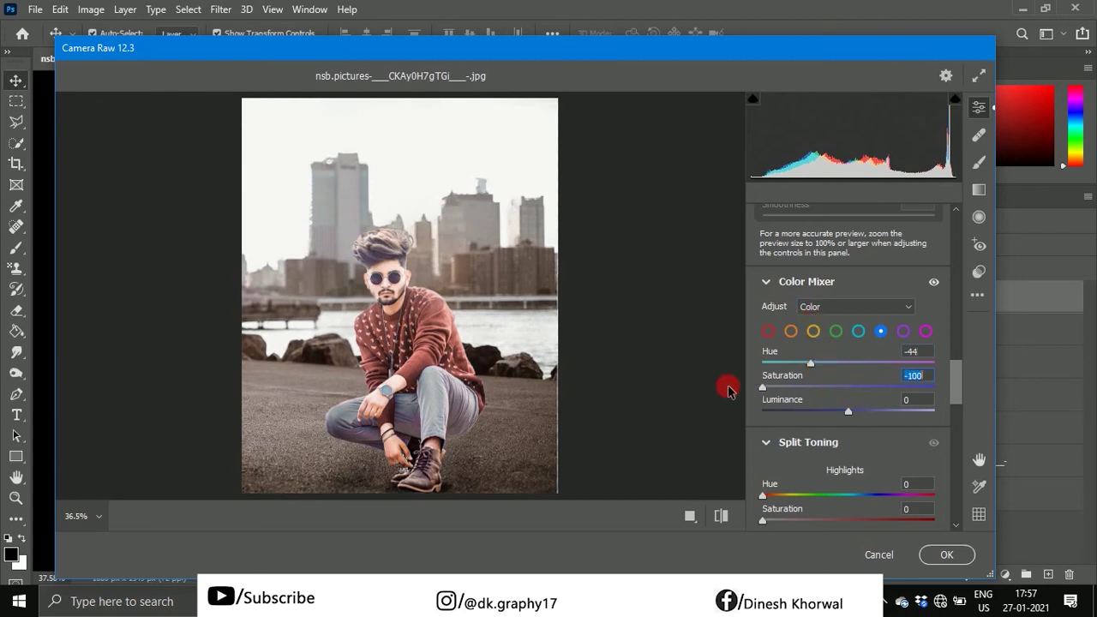
{"action": "left_click_drag", "start_coordinate": [847, 412], "coordinate": [820, 412]}
{"action": "left_click", "coordinate": [903, 332]}
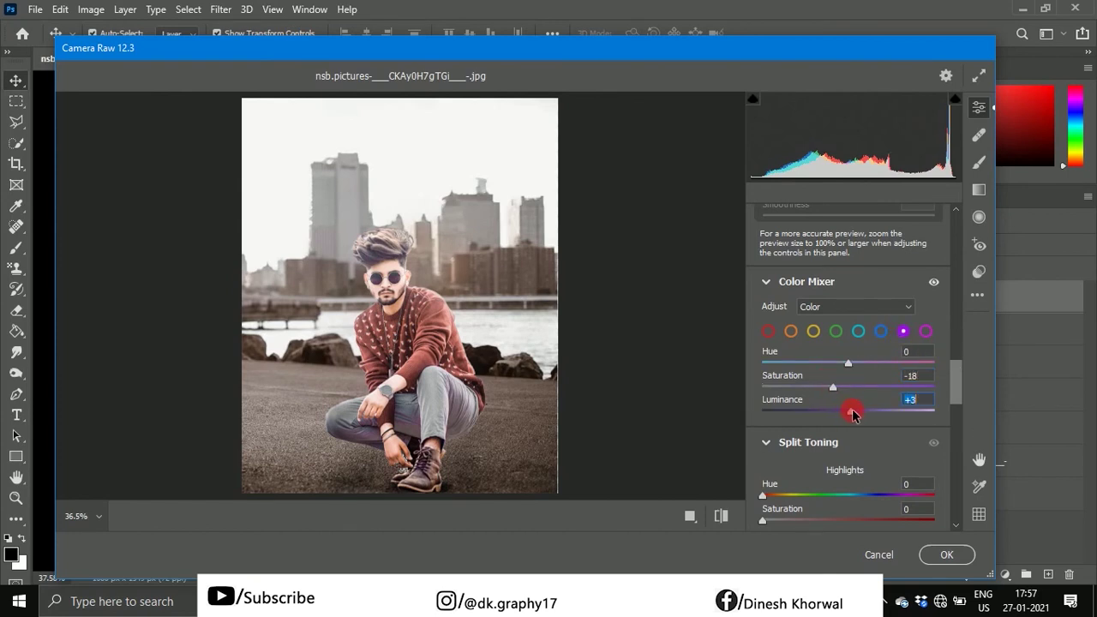
{"action": "scroll", "coordinate": [853, 411], "scroll_direction": "down", "scroll_amount": 3}
Adjust the split toning sliders for the highlight and shadow tints.
{"action": "scroll", "coordinate": [852, 408], "scroll_direction": "down", "scroll_amount": 1}
{"action": "mouse_move", "coordinate": [763, 340]}
{"action": "left_mouse_down"}
{"action": "mouse_move", "coordinate": [800, 344]}
{"action": "mouse_move", "coordinate": [795, 367]}
{"action": "mouse_move", "coordinate": [817, 367]}
{"action": "left_mouse_up"}
{"action": "scroll", "coordinate": [820, 368], "scroll_direction": "down", "scroll_amount": 3}
{"action": "left_click_drag", "start_coordinate": [762, 343], "coordinate": [862, 354]}
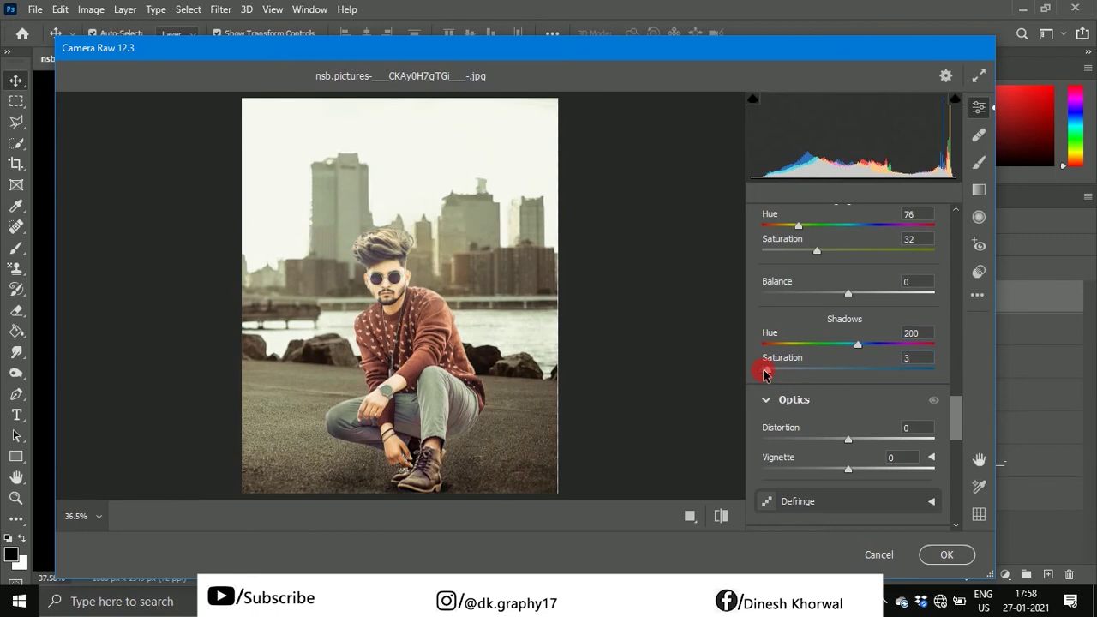
{"action": "scroll", "coordinate": [763, 374], "scroll_direction": "down", "scroll_amount": 3}
{"action": "scroll", "coordinate": [771, 373], "scroll_direction": "down", "scroll_amount": 3}
Set the Effects vignetting amount to -40 to darken the photo's edges.
{"action": "left_click_drag", "start_coordinate": [848, 371], "coordinate": [815, 370]}
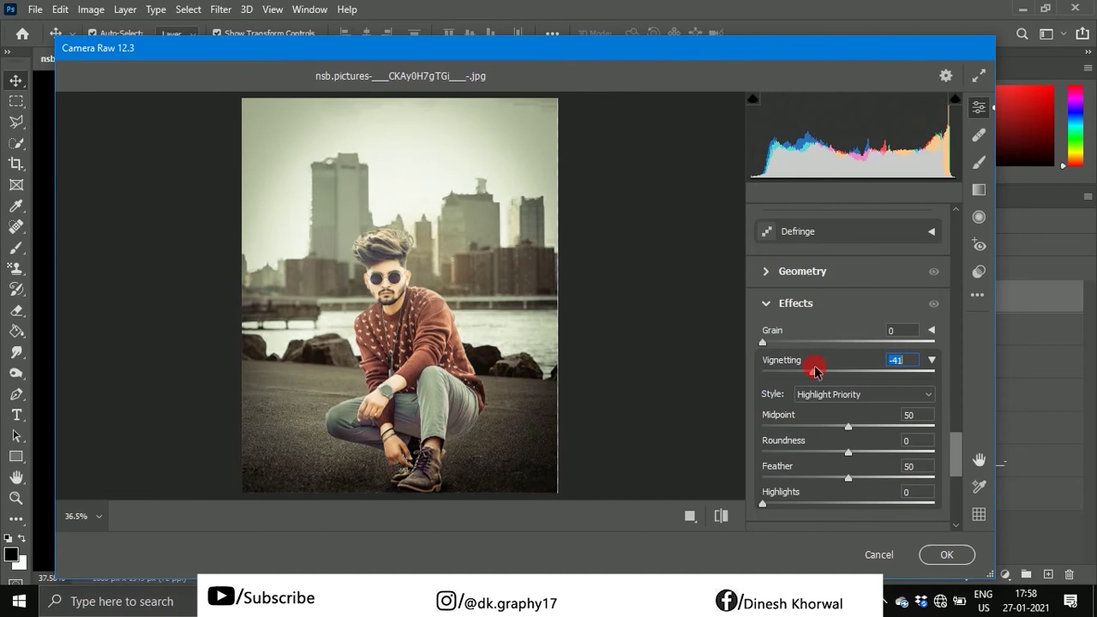
{"action": "left_click_drag", "start_coordinate": [815, 370], "coordinate": [820, 370]}
{"action": "scroll", "coordinate": [820, 370], "scroll_direction": "down", "scroll_amount": 1}
{"action": "scroll", "coordinate": [822, 365], "scroll_direction": "down", "scroll_amount": 1}
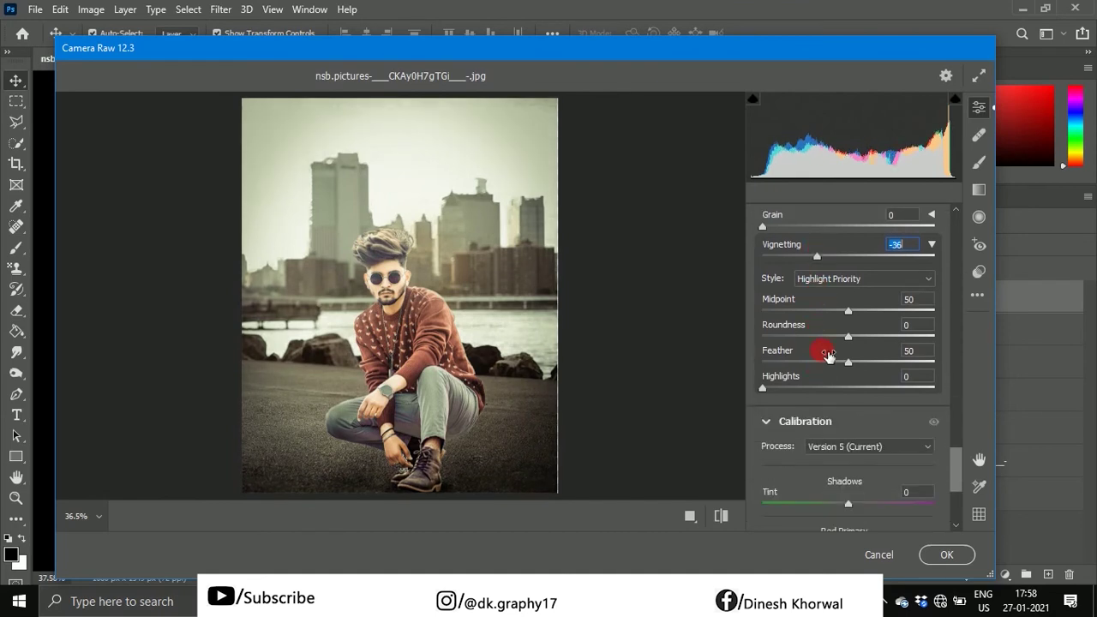
{"action": "key", "text": "BackSpace"}
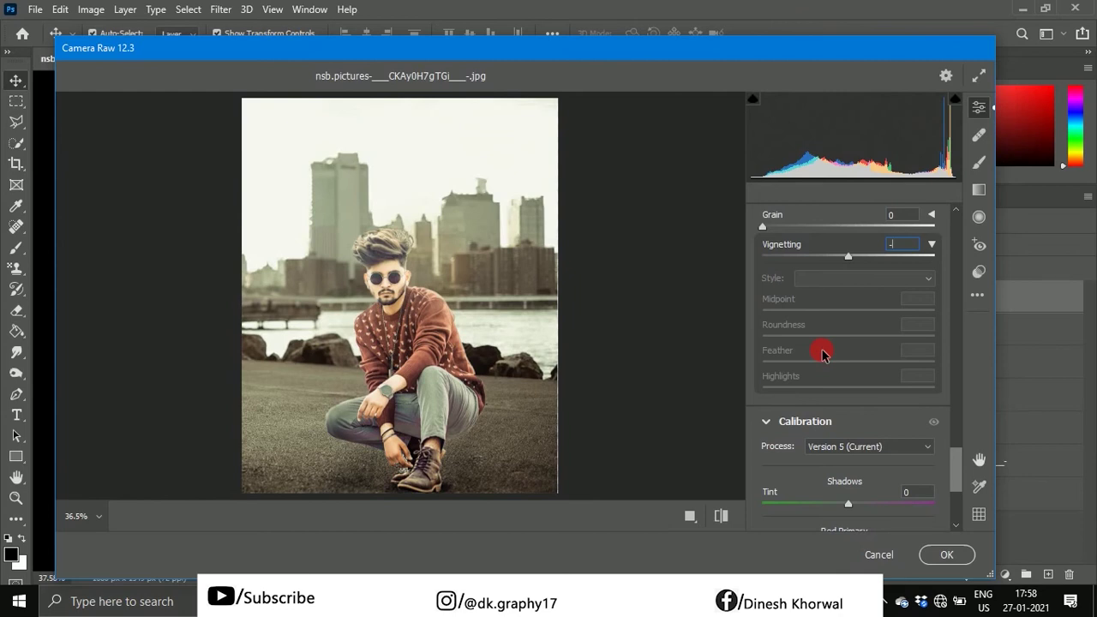
{"action": "type", "text": "40"}
{"action": "scroll", "coordinate": [823, 353], "scroll_direction": "down", "scroll_amount": 1}
{"action": "scroll", "coordinate": [827, 355], "scroll_direction": "down", "scroll_amount": 2}
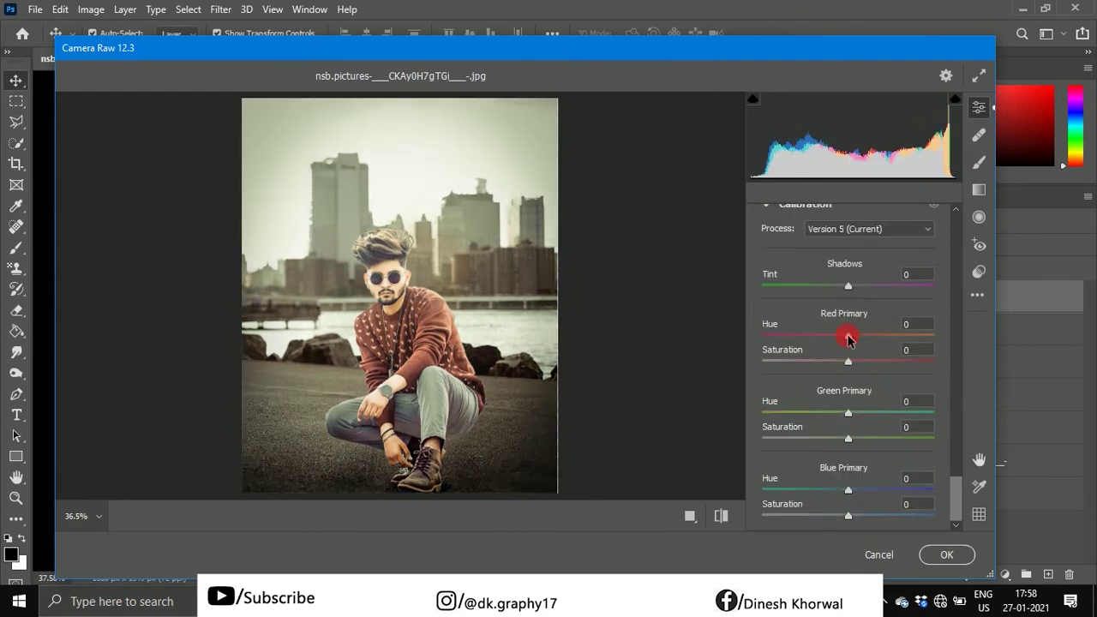
Shift Red Primary Hue to +38, raise red and blue saturation, adjust green and blue hues.
{"action": "left_click_drag", "start_coordinate": [847, 339], "coordinate": [876, 339]}
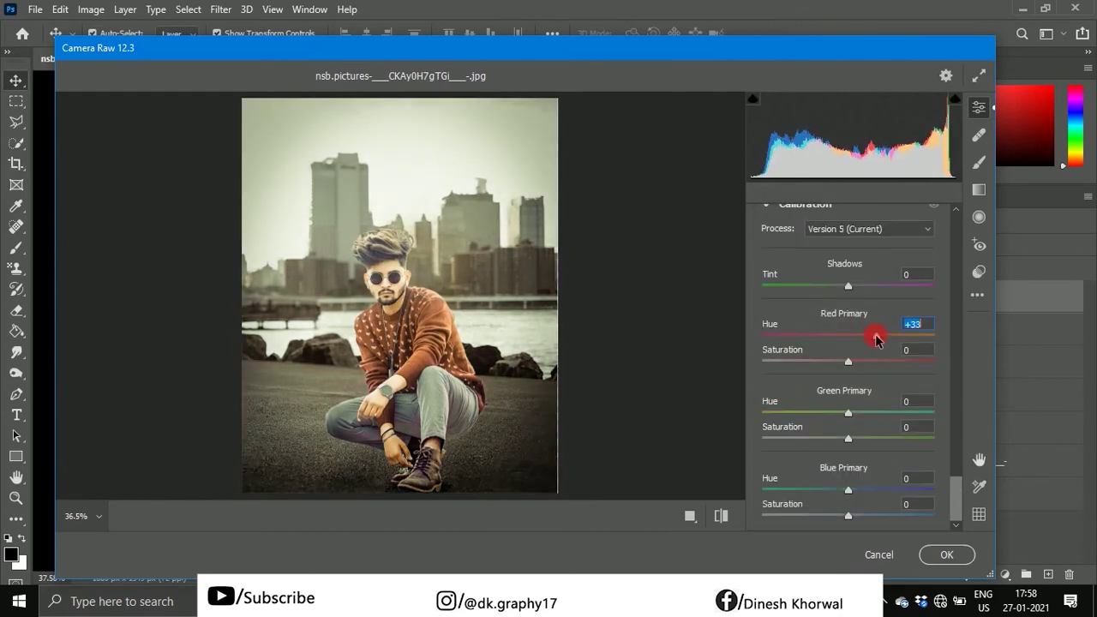
{"action": "type", "text": "+38"}
{"action": "left_click_drag", "start_coordinate": [849, 361], "coordinate": [883, 364]}
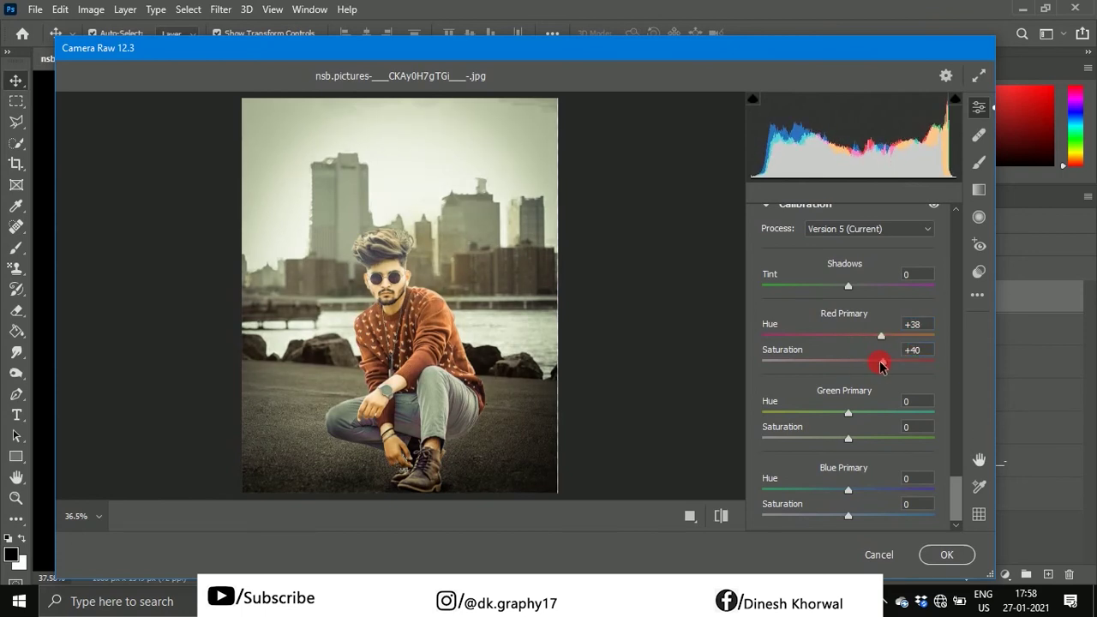
{"action": "mouse_move", "coordinate": [856, 415]}
{"action": "left_mouse_down"}
{"action": "mouse_move", "coordinate": [876, 414]}
{"action": "mouse_move", "coordinate": [865, 443]}
{"action": "left_mouse_up"}
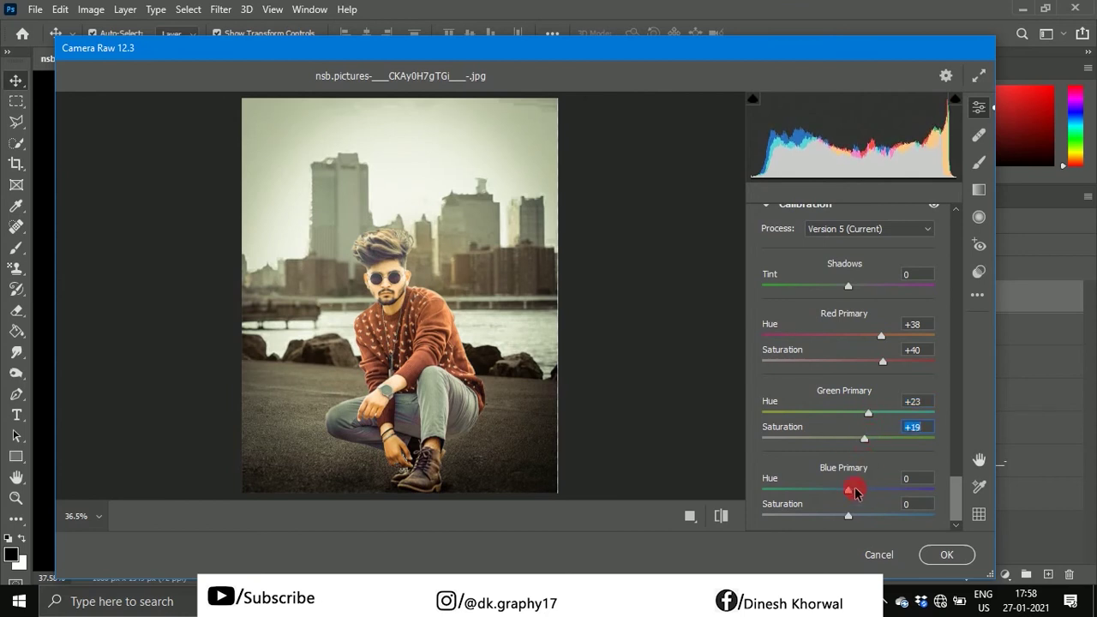
{"action": "left_click_drag", "start_coordinate": [845, 490], "coordinate": [777, 495]}
{"action": "left_click_drag", "start_coordinate": [863, 512], "coordinate": [908, 516]}
Set tone curve Highlights -33, Lights -7, Darks -6, Shadows -34 and apply the grade.
{"action": "scroll", "coordinate": [838, 402], "scroll_direction": "up", "scroll_amount": 3}
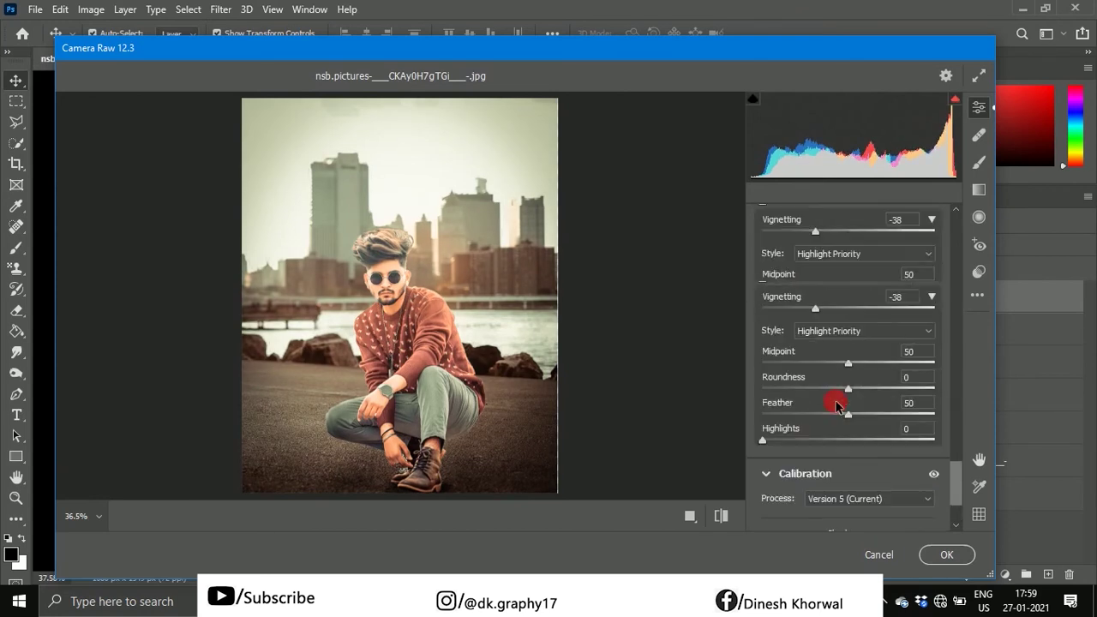
{"action": "scroll", "coordinate": [835, 401], "scroll_direction": "up", "scroll_amount": 3}
{"action": "scroll", "coordinate": [835, 401], "scroll_direction": "up", "scroll_amount": 3}
{"action": "scroll", "coordinate": [835, 403], "scroll_direction": "up", "scroll_amount": 3}
{"action": "scroll", "coordinate": [835, 403], "scroll_direction": "up", "scroll_amount": 3}
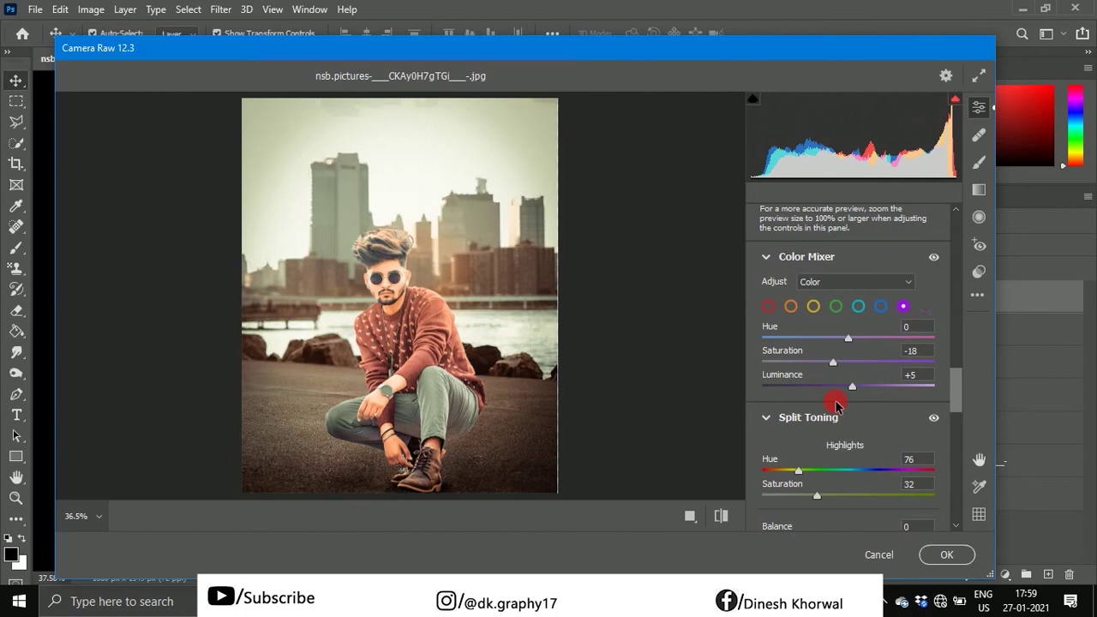
{"action": "scroll", "coordinate": [837, 403], "scroll_direction": "up", "scroll_amount": 3}
{"action": "scroll", "coordinate": [839, 405], "scroll_direction": "up", "scroll_amount": 3}
{"action": "scroll", "coordinate": [841, 406], "scroll_direction": "up", "scroll_amount": 3}
{"action": "scroll", "coordinate": [842, 408], "scroll_direction": "down", "scroll_amount": 1}
{"action": "mouse_move", "coordinate": [847, 346]}
{"action": "left_mouse_down"}
{"action": "mouse_move", "coordinate": [820, 347]}
{"action": "mouse_move", "coordinate": [859, 372]}
{"action": "mouse_move", "coordinate": [844, 374]}
{"action": "mouse_move", "coordinate": [845, 394]}
{"action": "mouse_move", "coordinate": [819, 423]}
{"action": "mouse_move", "coordinate": [842, 419]}
{"action": "left_mouse_up"}
{"action": "left_click", "coordinate": [947, 557]}
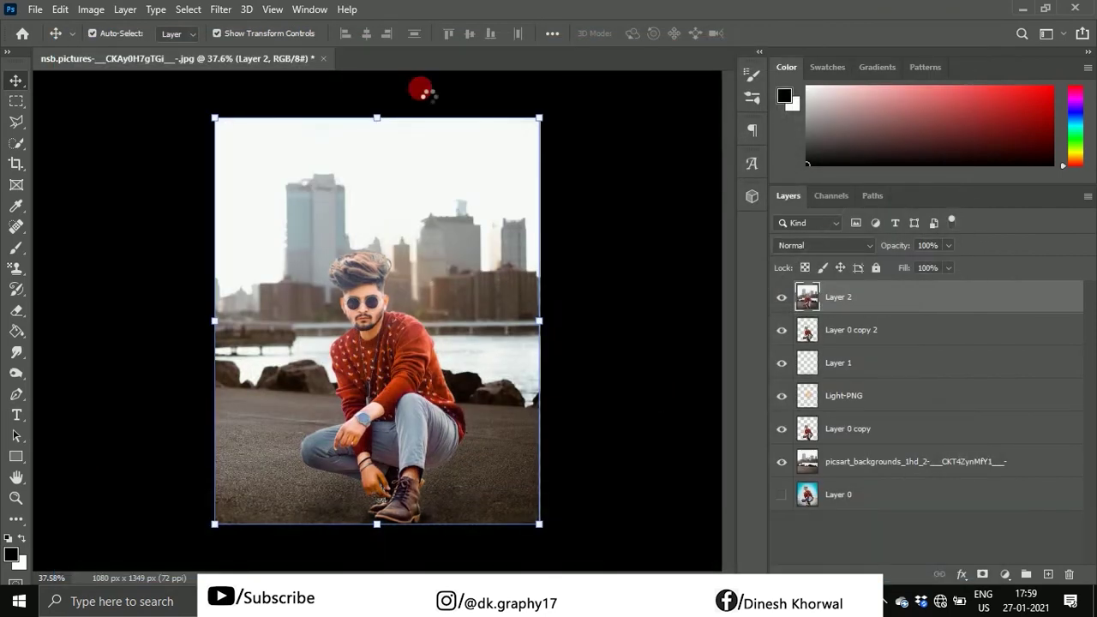
Duplicate Layer 2 and give the copy a gentle Curves adjustment with shadow and midtone points.
{"action": "left_click", "coordinate": [913, 298]}
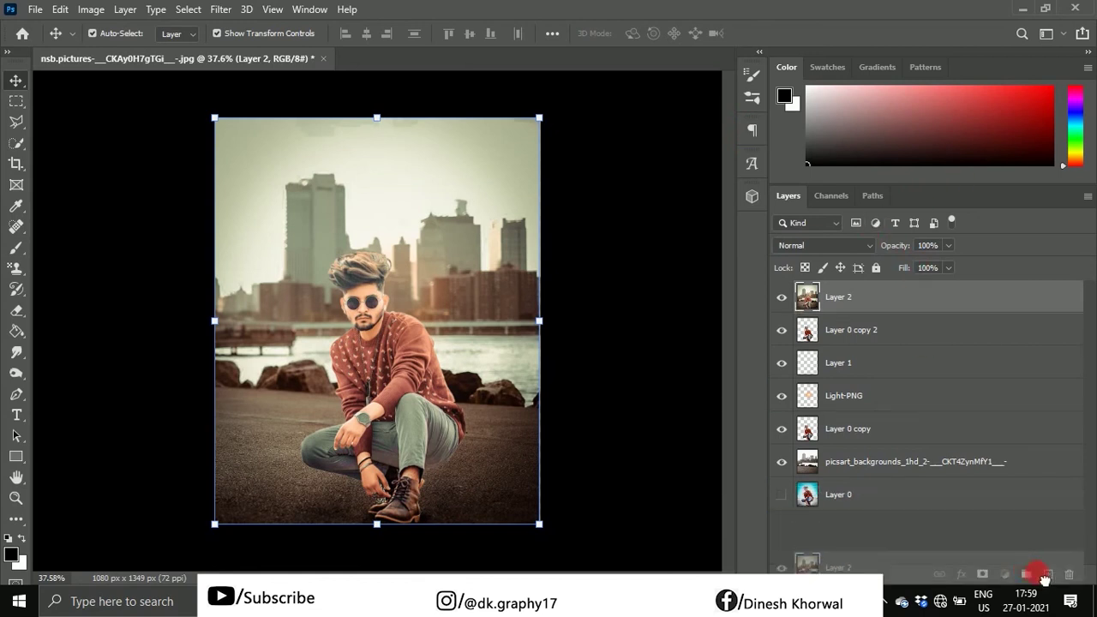
{"action": "left_click_drag", "start_coordinate": [917, 301], "coordinate": [1047, 574]}
{"action": "left_click", "coordinate": [91, 9]}
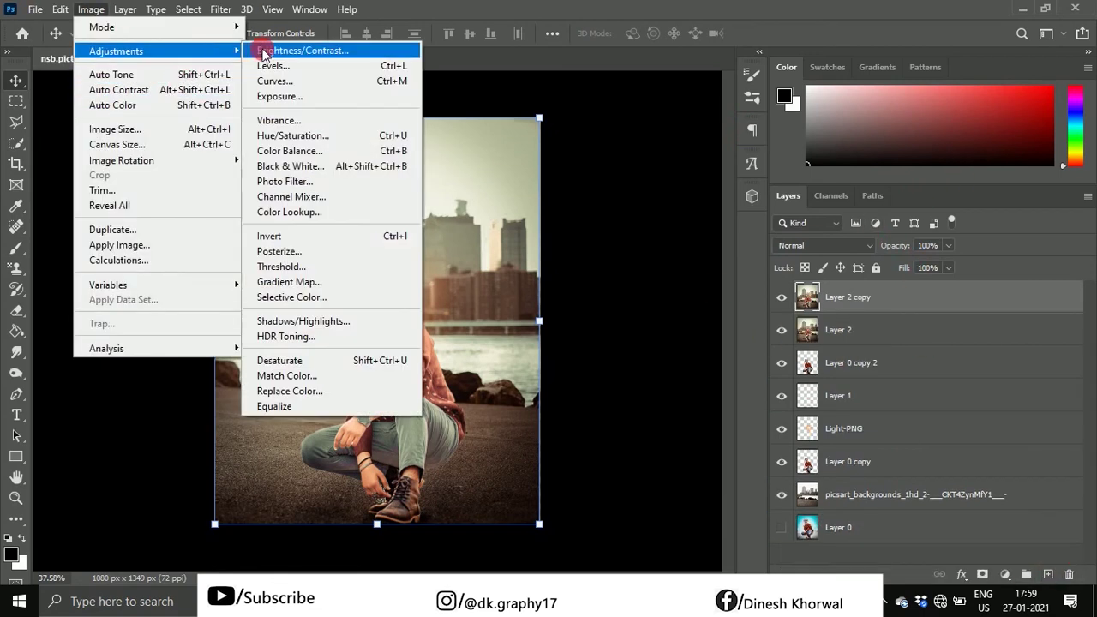
{"action": "left_click", "coordinate": [274, 80]}
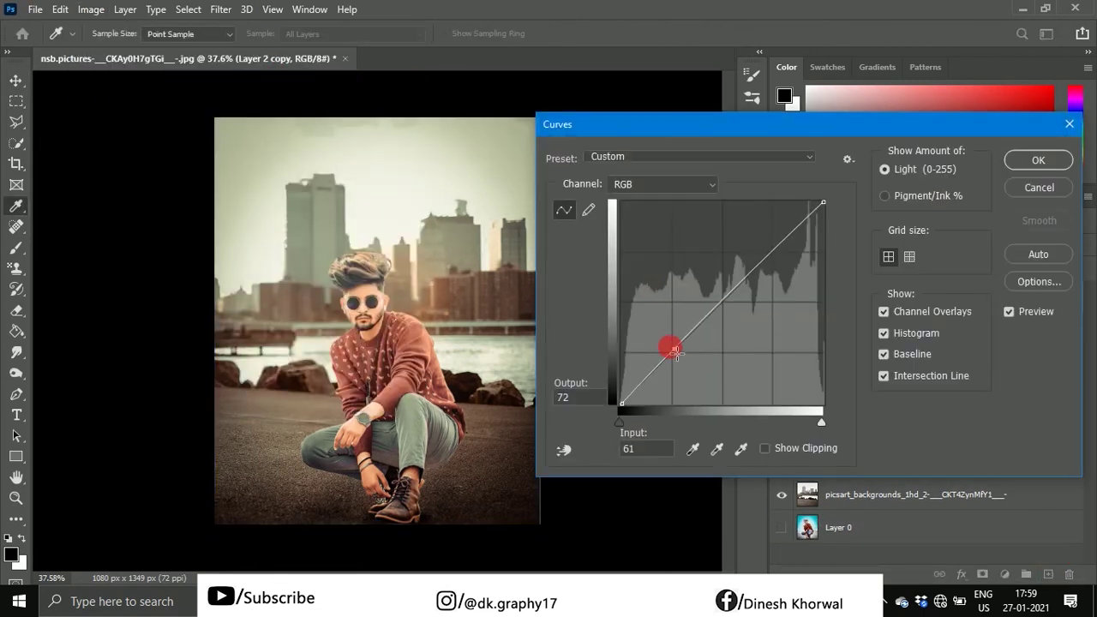
{"action": "left_click_drag", "start_coordinate": [676, 350], "coordinate": [675, 354]}
{"action": "left_click_drag", "start_coordinate": [725, 306], "coordinate": [725, 309]}
{"action": "left_click", "coordinate": [911, 170]}
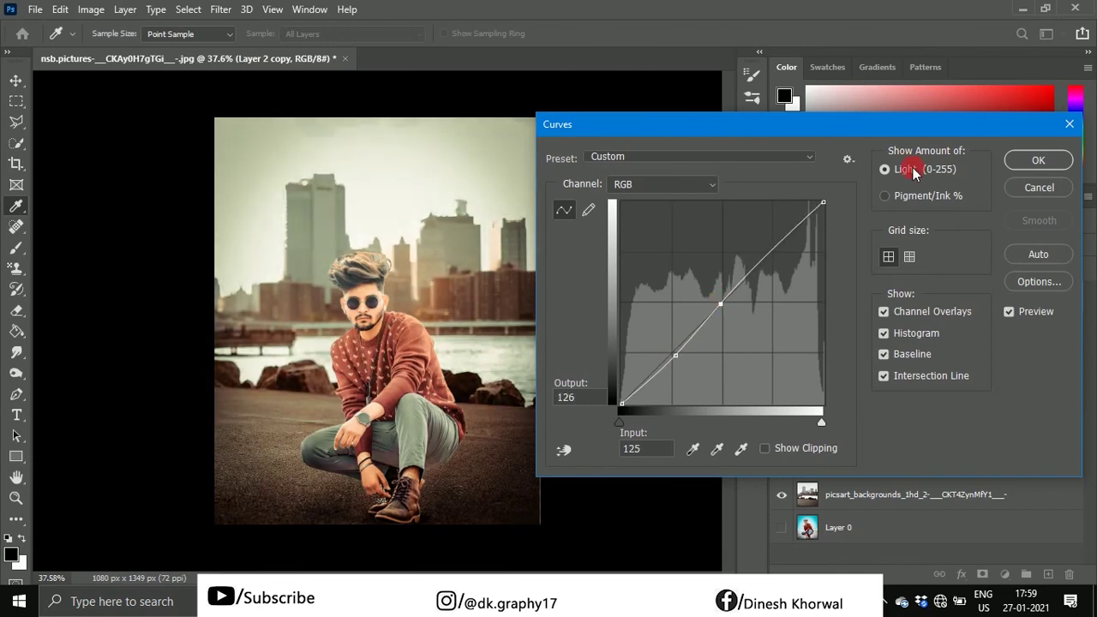
{"action": "left_click", "coordinate": [1026, 161]}
Apply Exposure +0.08, Offset 0 and Gamma Correction 0.96 to the Layer 2 copy.
{"action": "left_click", "coordinate": [91, 10]}
{"action": "left_click", "coordinate": [271, 96]}
{"action": "left_click_drag", "start_coordinate": [659, 209], "coordinate": [653, 216]}
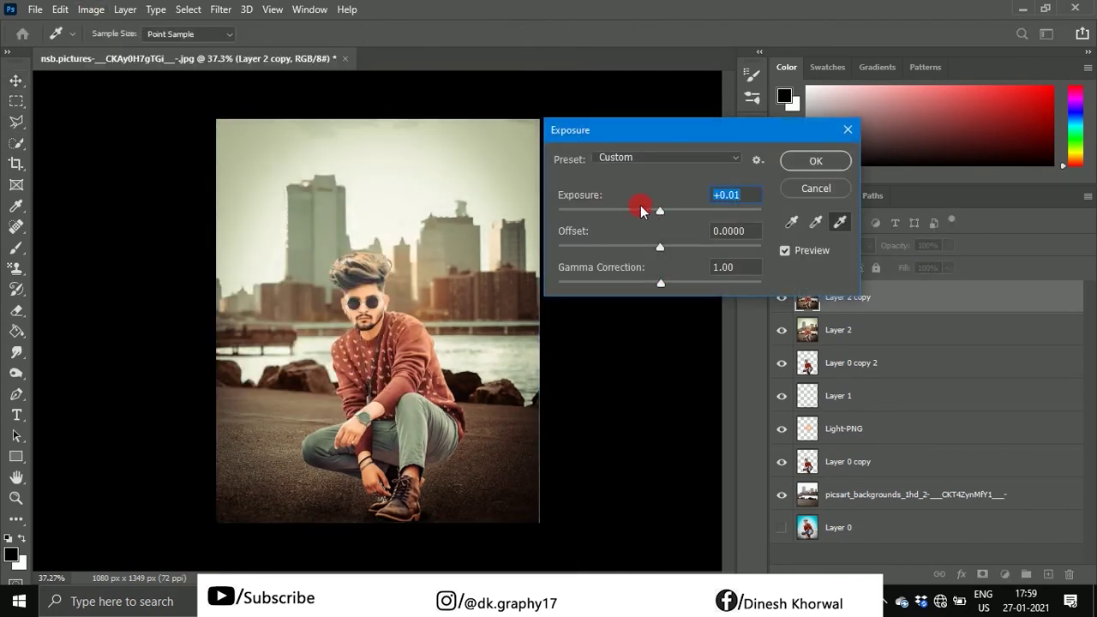
{"action": "left_click_drag", "start_coordinate": [662, 215], "coordinate": [661, 212]}
{"action": "mouse_move", "coordinate": [658, 248]}
{"action": "left_mouse_down"}
{"action": "mouse_move", "coordinate": [686, 250]}
{"action": "mouse_move", "coordinate": [662, 248]}
{"action": "left_mouse_up"}
{"action": "key", "text": "BackSpace"}
{"action": "type", "text": "0"}
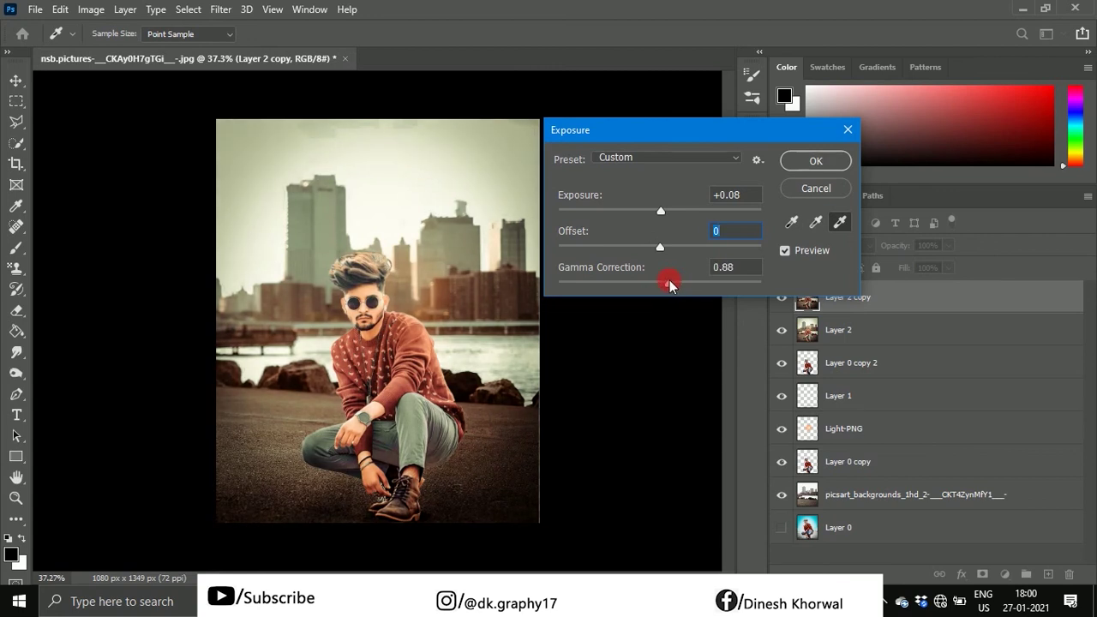
{"action": "left_click_drag", "start_coordinate": [669, 281], "coordinate": [664, 282]}
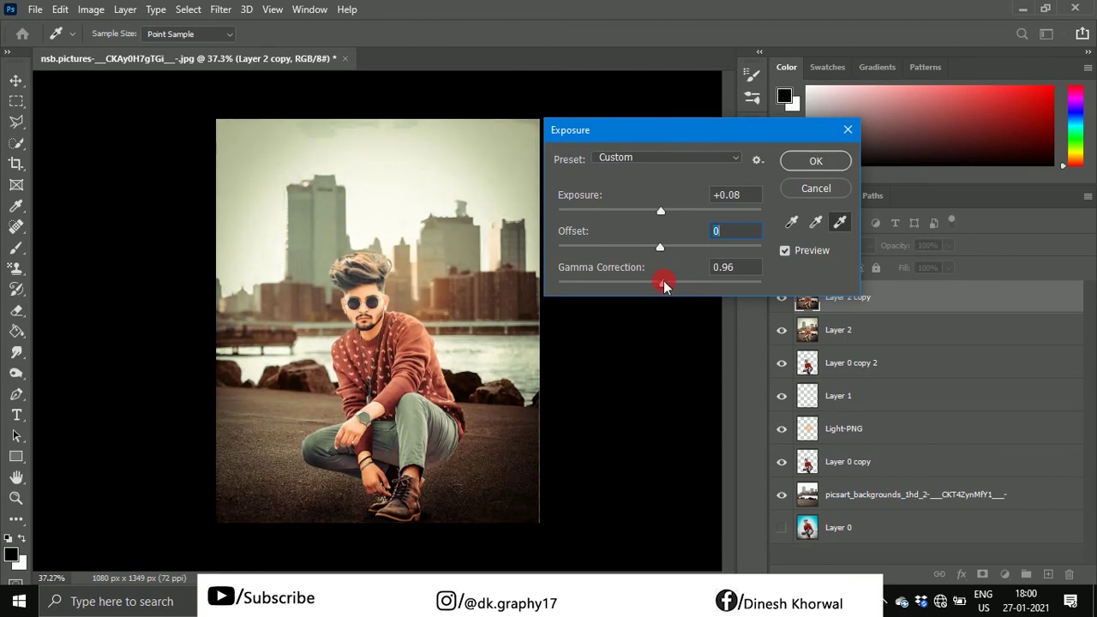
{"action": "left_click", "coordinate": [814, 161]}
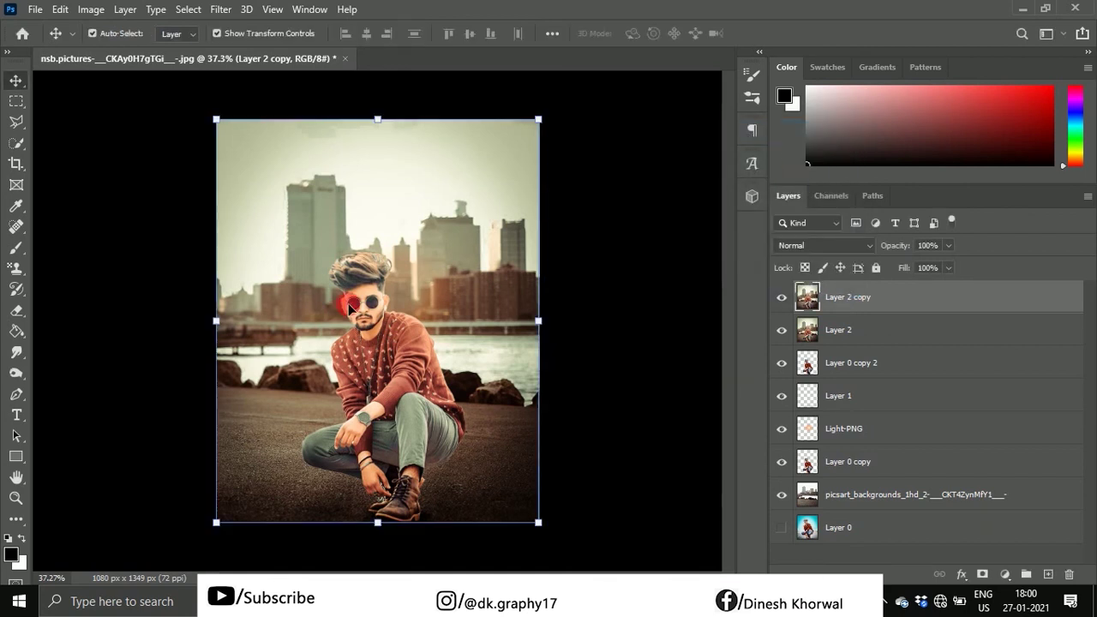
Add a new layer filled with 50% Gray and set its blend mode to Overlay.
{"action": "left_click", "coordinate": [1047, 574]}
{"action": "left_click", "coordinate": [60, 8]}
{"action": "left_click", "coordinate": [163, 255]}
{"action": "left_click", "coordinate": [531, 142]}
{"action": "left_click", "coordinate": [518, 287]}
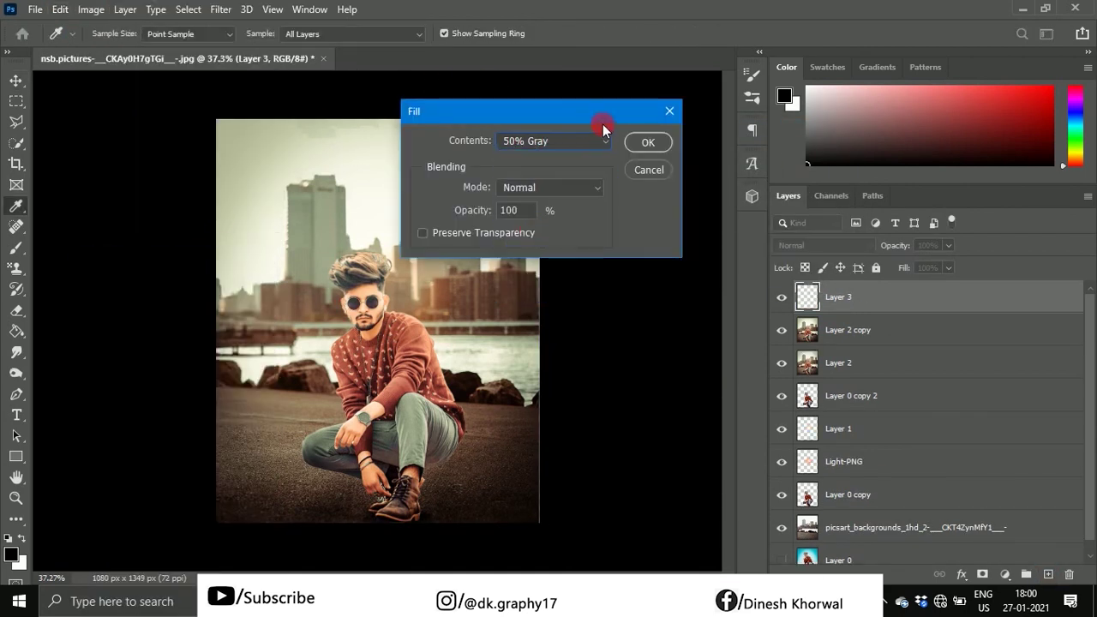
{"action": "left_click", "coordinate": [644, 144]}
{"action": "left_click", "coordinate": [801, 246]}
{"action": "left_click", "coordinate": [814, 378]}
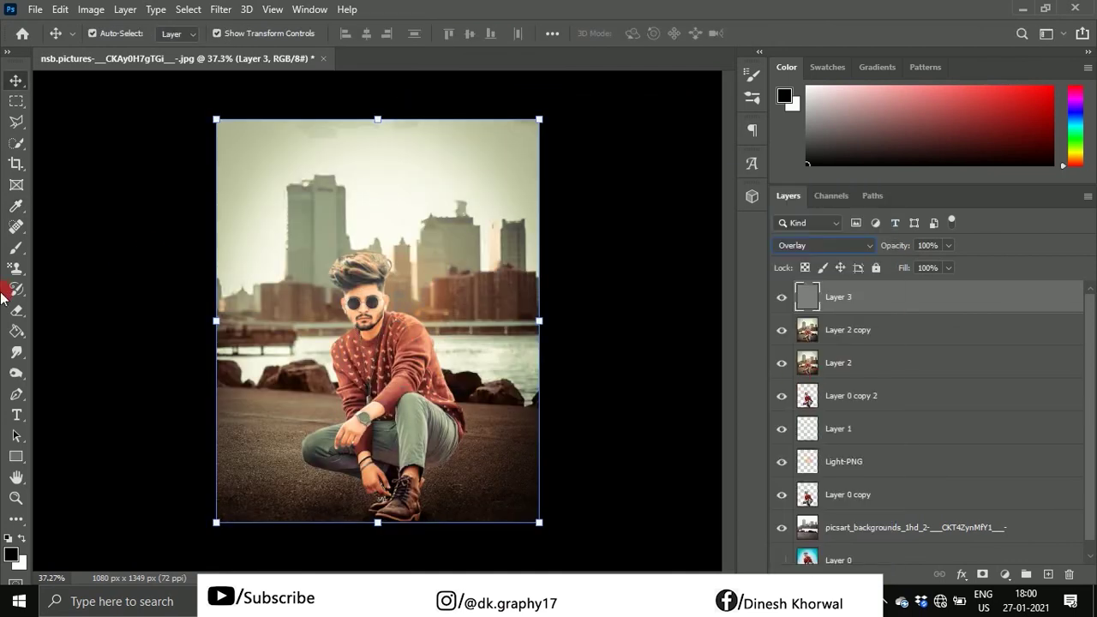
Dodge the man's face and glasses on the gray layer with an enlarged brush.
{"action": "left_click", "coordinate": [13, 367]}
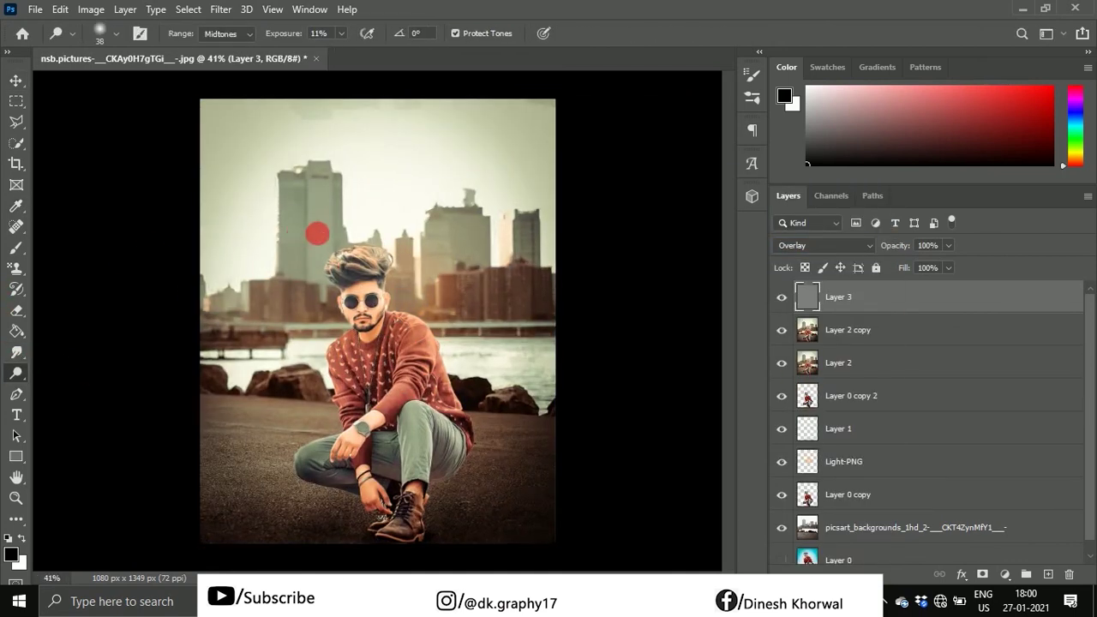
{"action": "scroll", "coordinate": [347, 261], "scroll_direction": "up", "scroll_amount": 3}
{"action": "right_click", "coordinate": [352, 263]}
{"action": "left_click_drag", "start_coordinate": [456, 302], "coordinate": [467, 300]}
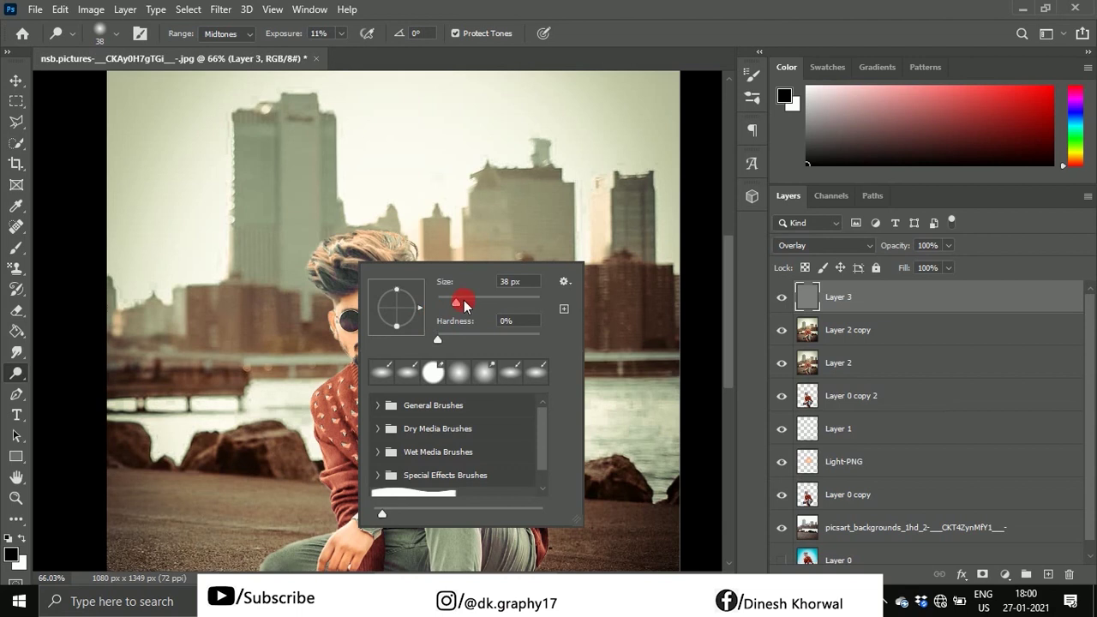
{"action": "left_click", "coordinate": [387, 196]}
{"action": "left_click_drag", "start_coordinate": [410, 276], "coordinate": [355, 341]}
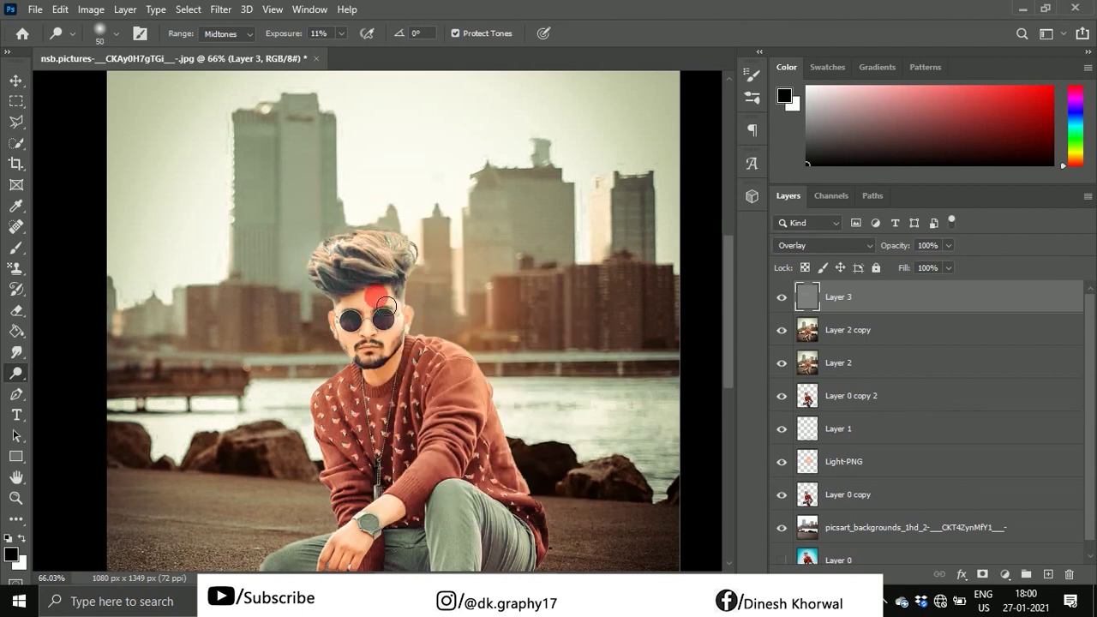
Burn the man's lower legs and the sky above the skyline with a smaller brush.
{"action": "scroll", "coordinate": [355, 341], "scroll_direction": "down", "scroll_amount": 2}
{"action": "right_click", "coordinate": [16, 372]}
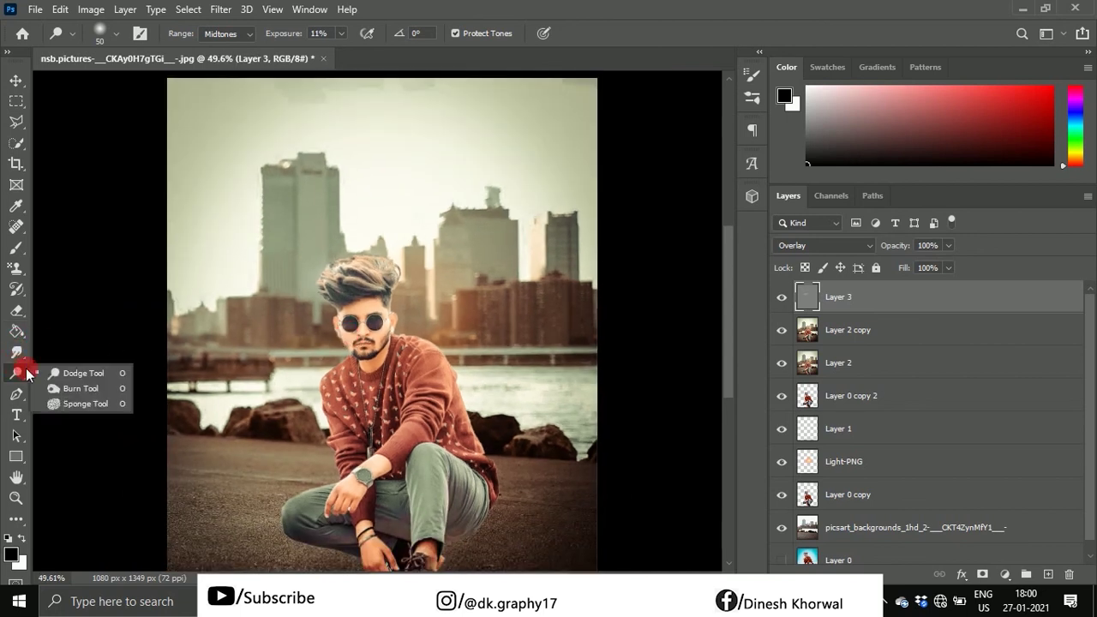
{"action": "left_click", "coordinate": [52, 385]}
{"action": "scroll", "coordinate": [465, 364], "scroll_direction": "up", "scroll_amount": 1}
{"action": "mouse_move", "coordinate": [412, 343]}
{"action": "left_mouse_down"}
{"action": "mouse_move", "coordinate": [378, 338]}
{"action": "mouse_move", "coordinate": [373, 355]}
{"action": "mouse_move", "coordinate": [411, 317]}
{"action": "mouse_move", "coordinate": [389, 318]}
{"action": "left_mouse_up"}
{"action": "scroll", "coordinate": [394, 313], "scroll_direction": "down", "scroll_amount": 2}
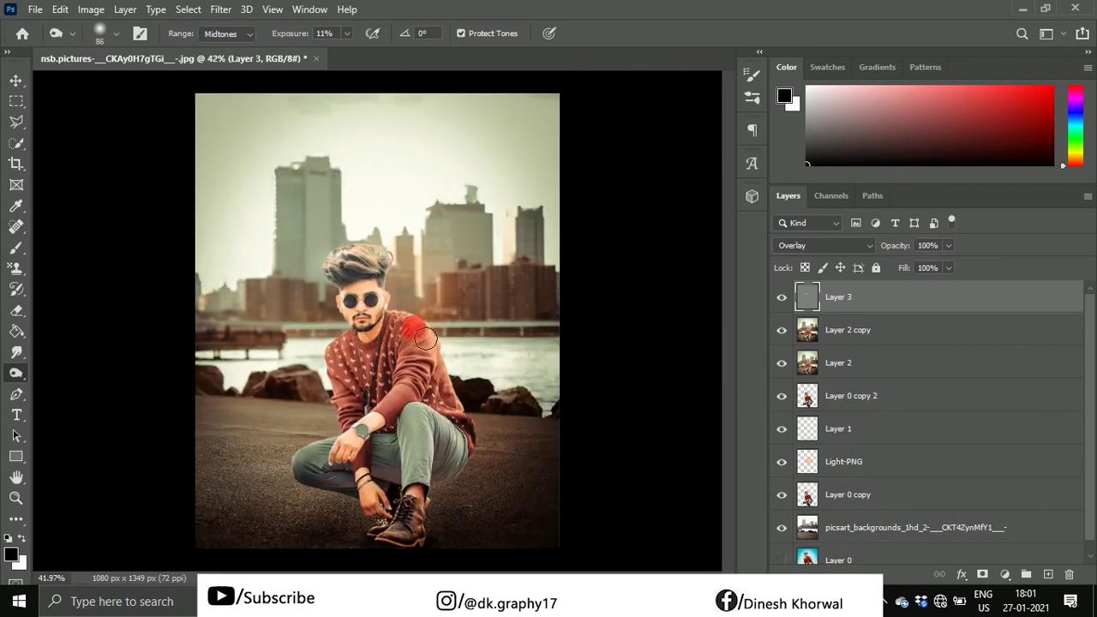
{"action": "mouse_move", "coordinate": [479, 469]}
{"action": "left_mouse_down"}
{"action": "mouse_move", "coordinate": [436, 471]}
{"action": "mouse_move", "coordinate": [394, 527]}
{"action": "mouse_move", "coordinate": [334, 470]}
{"action": "mouse_move", "coordinate": [295, 493]}
{"action": "mouse_move", "coordinate": [505, 561]}
{"action": "mouse_move", "coordinate": [451, 383]}
{"action": "mouse_move", "coordinate": [327, 389]}
{"action": "mouse_move", "coordinate": [334, 403]}
{"action": "mouse_move", "coordinate": [288, 315]}
{"action": "mouse_move", "coordinate": [447, 288]}
{"action": "mouse_move", "coordinate": [294, 146]}
{"action": "mouse_move", "coordinate": [492, 152]}
{"action": "left_mouse_up"}
{"action": "left_click", "coordinate": [984, 595]}
Merge all visible layers into a new top layer with Ctrl+Shift+Alt+E.
{"action": "key", "text": "ctrl+shift+alt+e"}
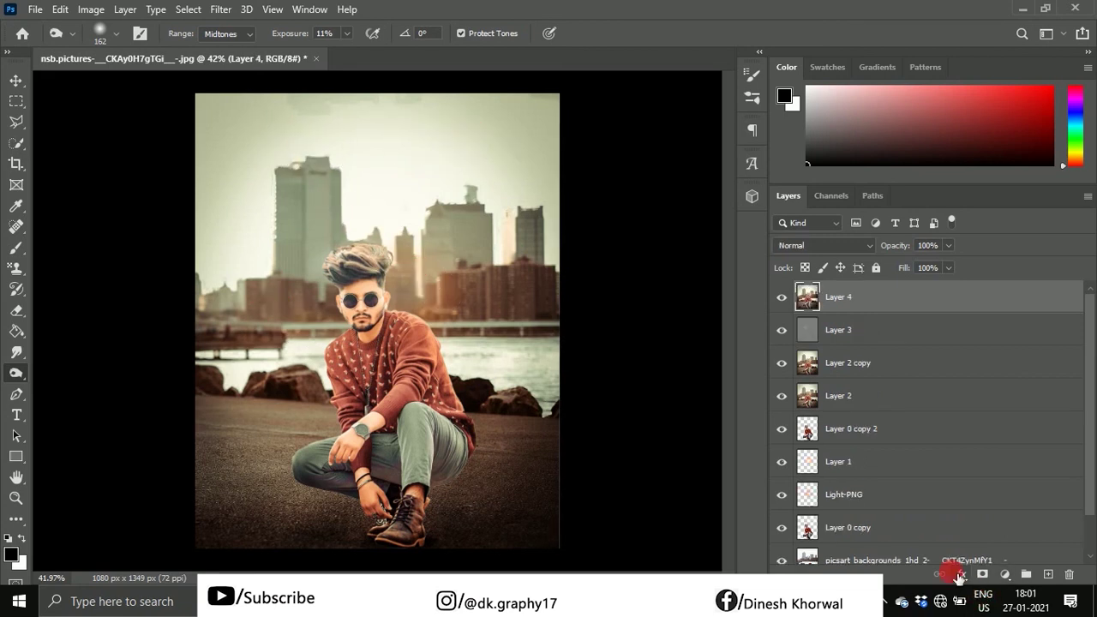
{"action": "left_click", "coordinate": [48, 9]}
{"action": "left_click", "coordinate": [73, 190]}
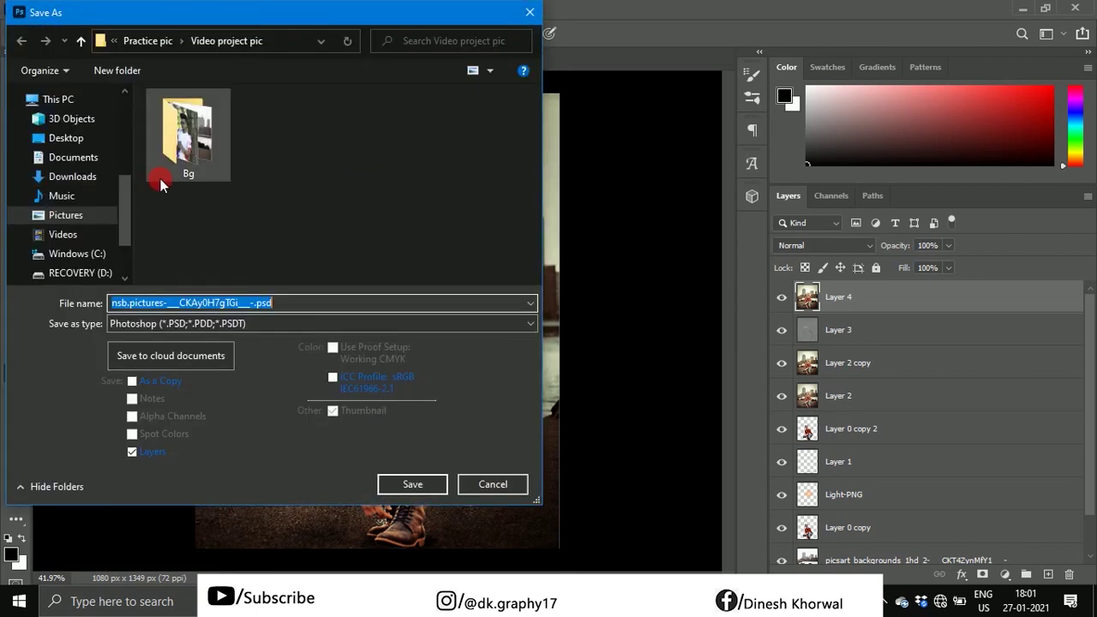
Save the image as a JPEG in Pictures > Practice pic > Video project pic > Bg.
{"action": "left_click", "coordinate": [51, 215]}
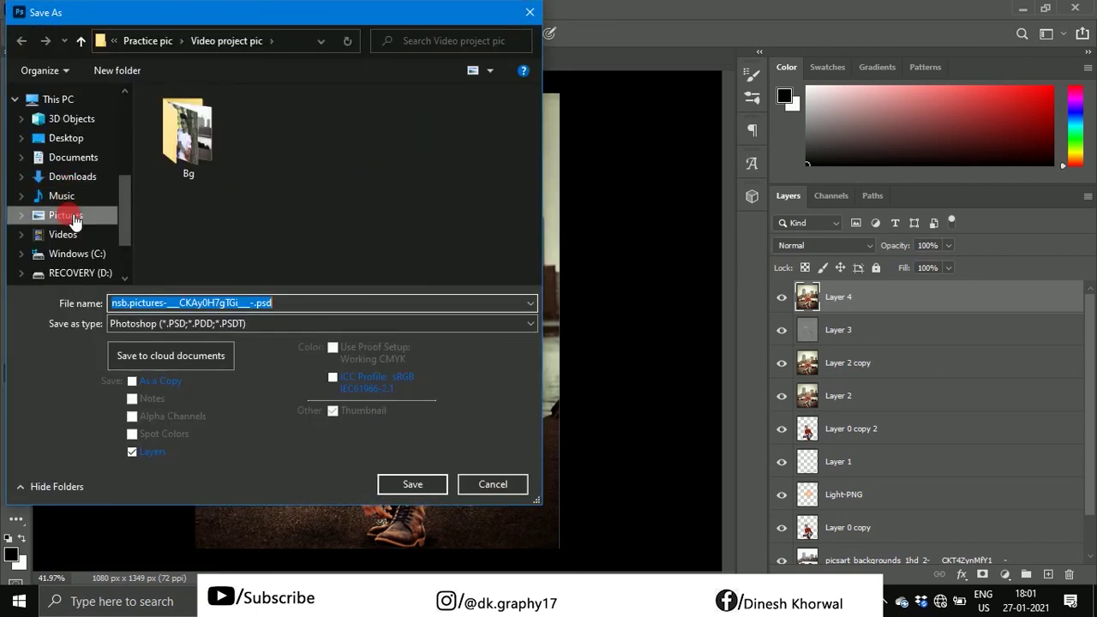
{"action": "scroll", "coordinate": [293, 216], "scroll_direction": "down", "scroll_amount": 5}
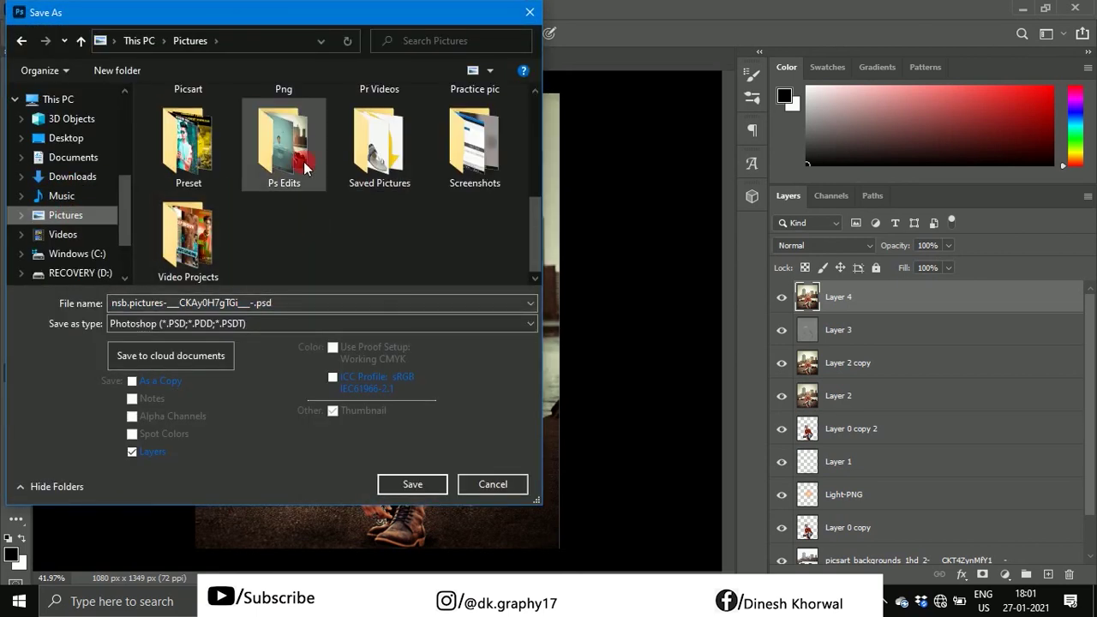
{"action": "double_click", "coordinate": [187, 229]}
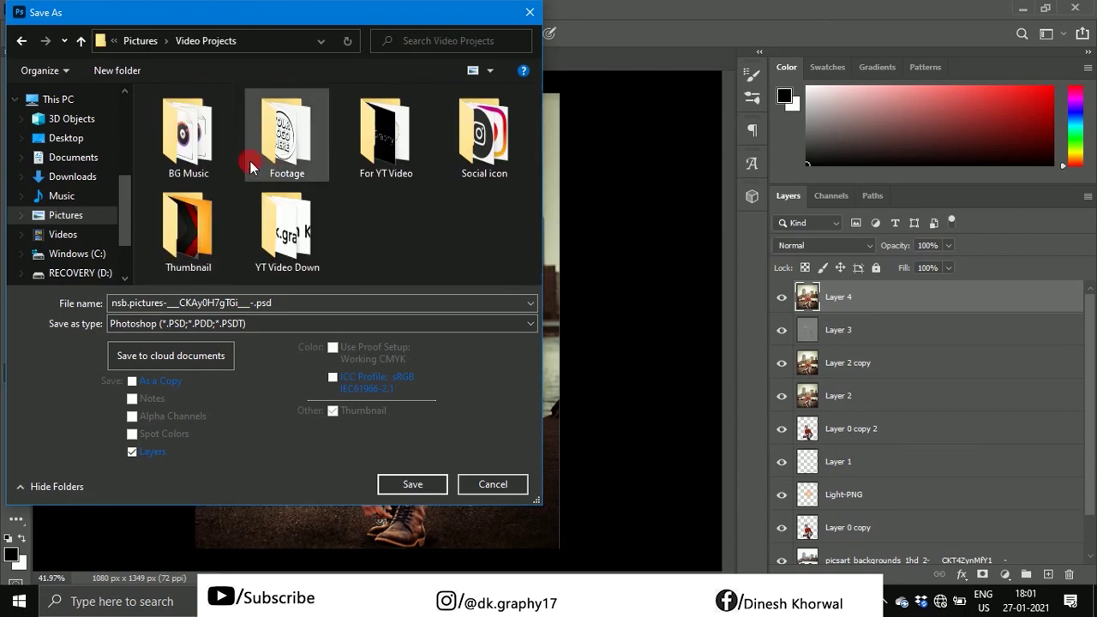
{"action": "left_click", "coordinate": [26, 47]}
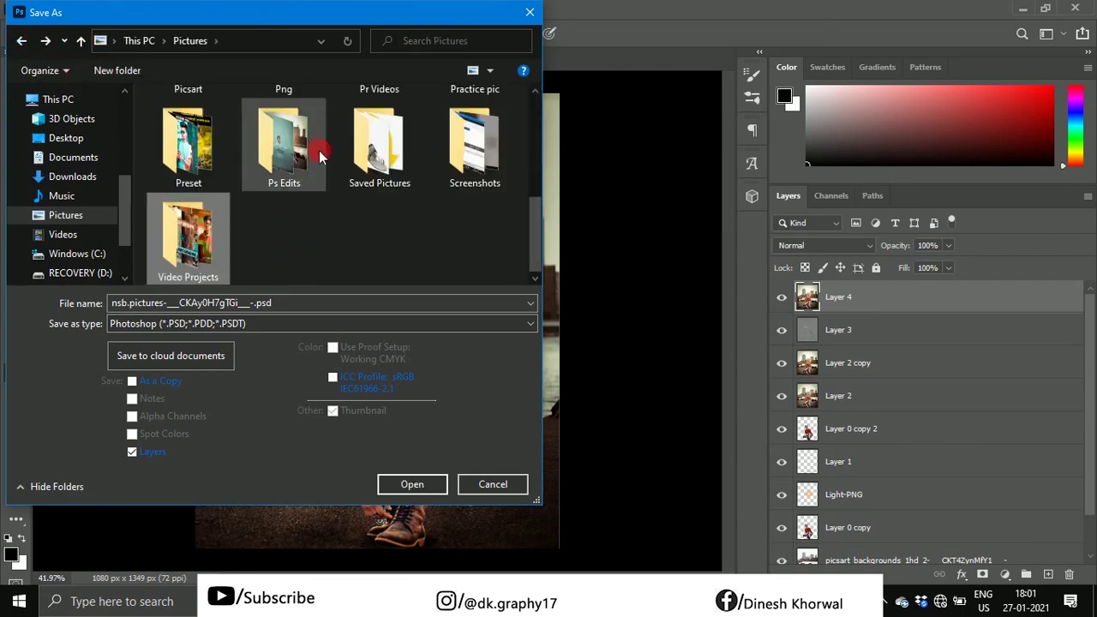
{"action": "double_click", "coordinate": [463, 96]}
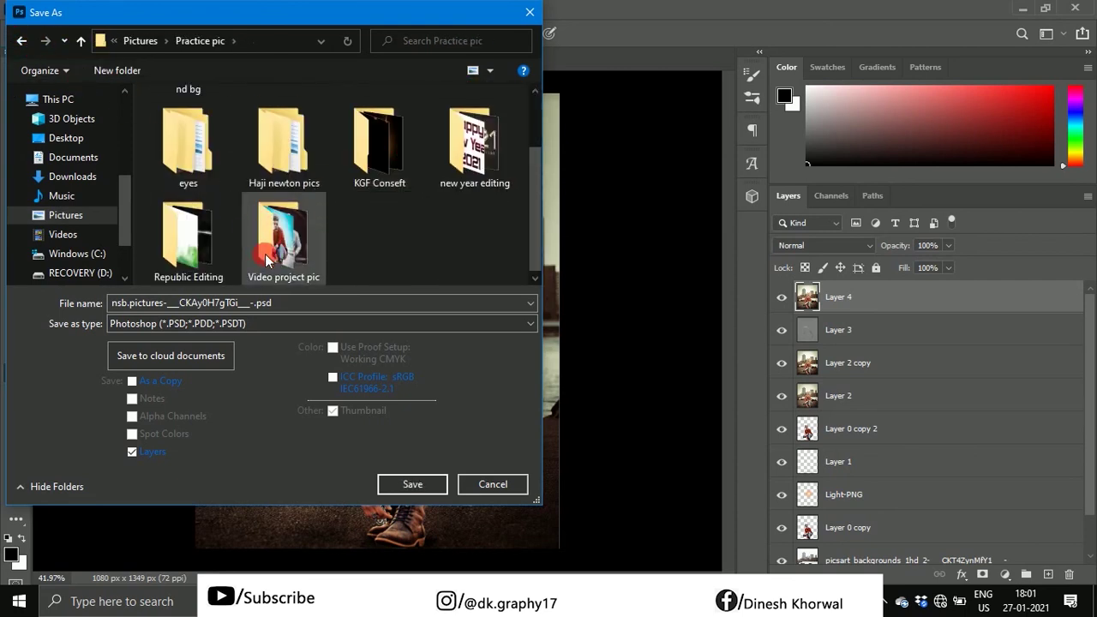
{"action": "double_click", "coordinate": [268, 230]}
{"action": "double_click", "coordinate": [195, 154]}
{"action": "left_click", "coordinate": [245, 323]}
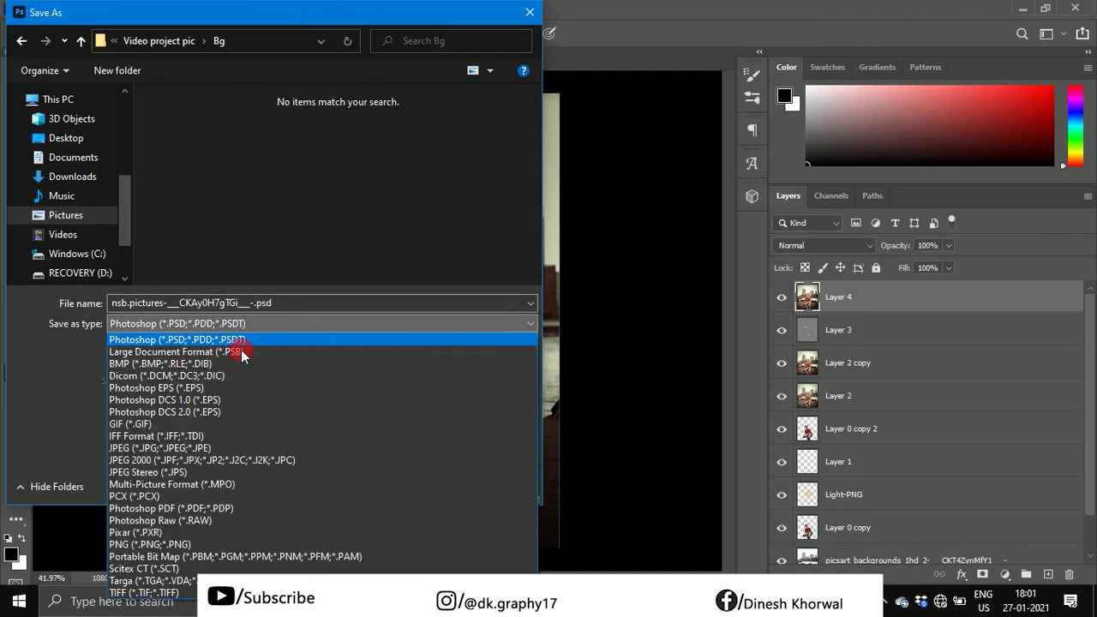
{"action": "left_click", "coordinate": [219, 454]}
{"action": "left_click", "coordinate": [412, 484]}
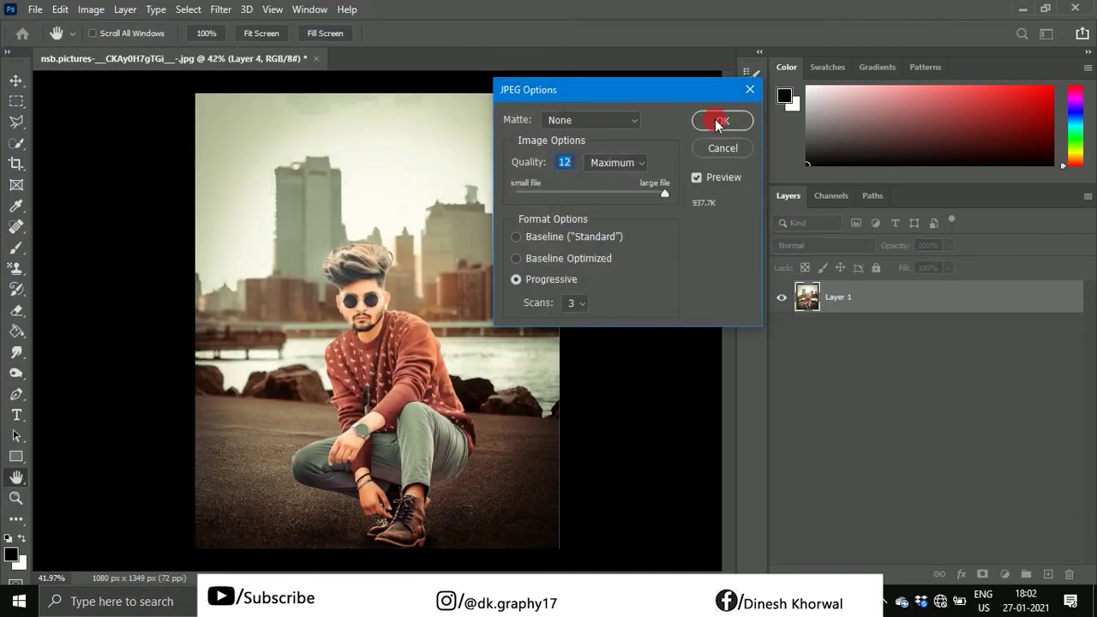